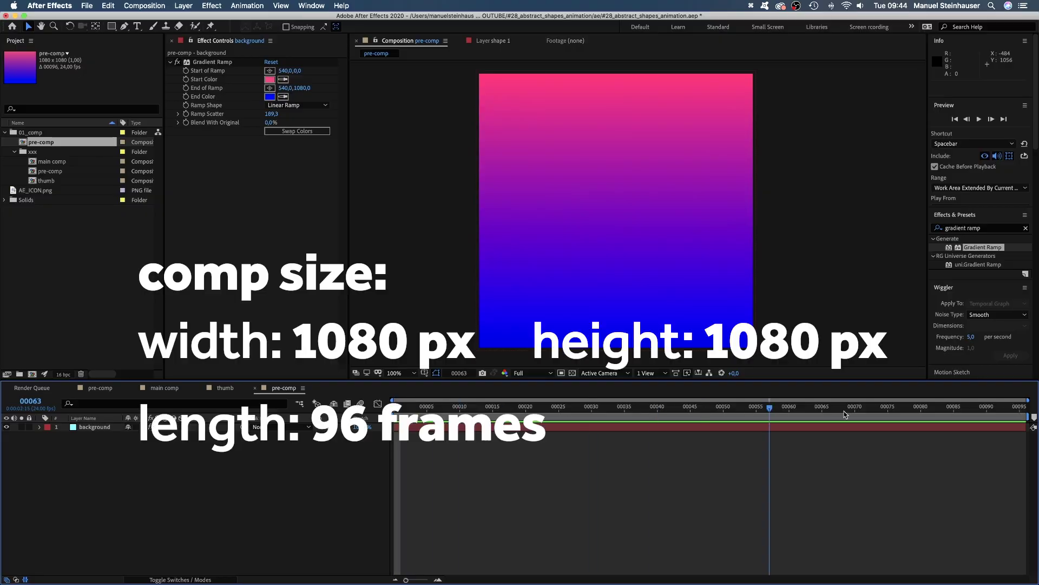
- Preview the animation back to frame 0, then select the background's Gradient Ramp effect
{"action": "left_click_drag", "start_coordinate": [862, 415], "coordinate": [130, 424]}
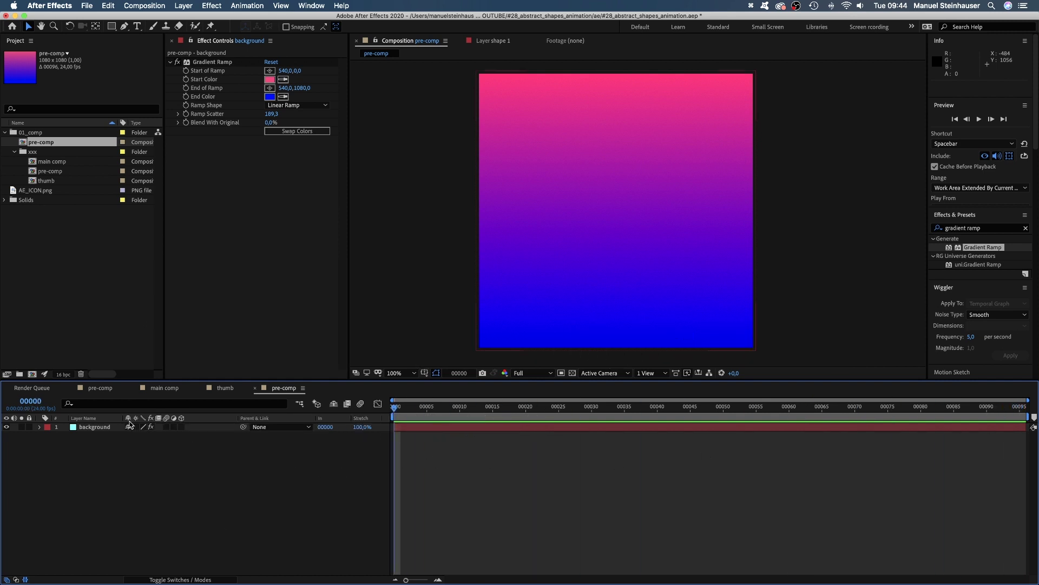
{"action": "left_click", "coordinate": [96, 427]}
{"action": "left_click", "coordinate": [208, 64]}
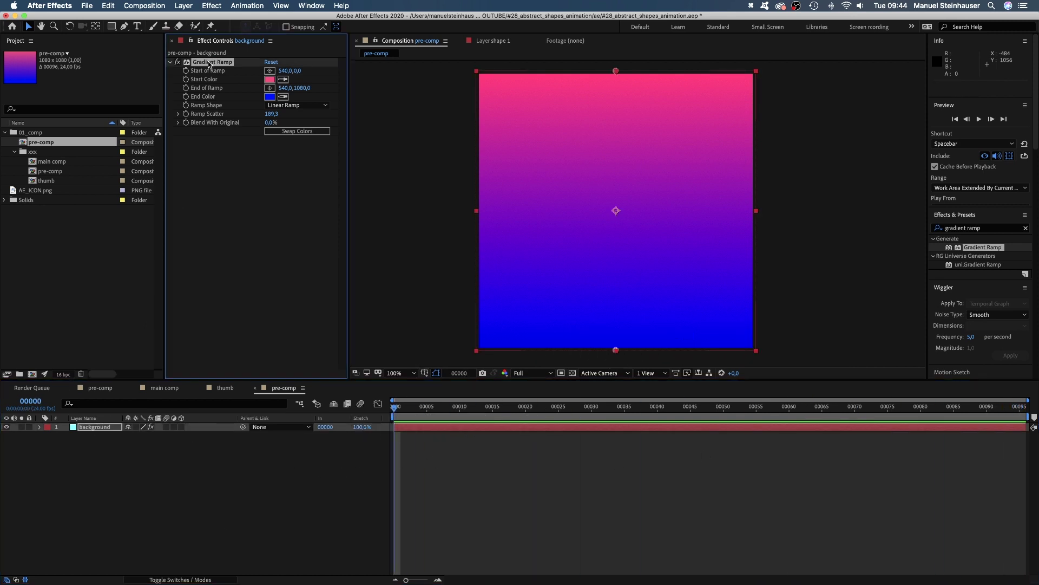
- Nest the pre-comp in a new composition named 'main comp'
{"action": "left_click_drag", "start_coordinate": [40, 145], "coordinate": [32, 376]}
{"action": "key", "text": "Return"}
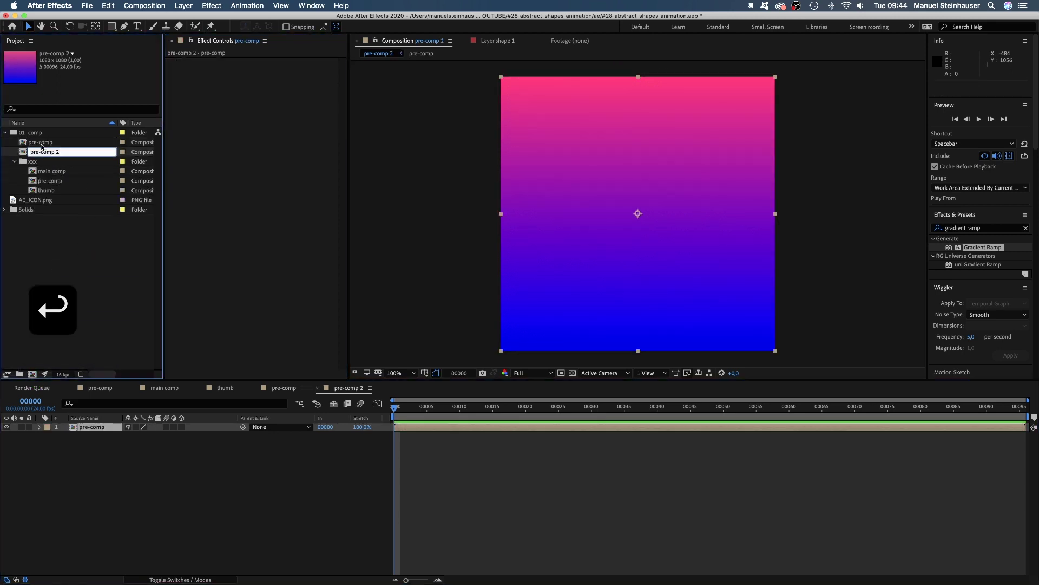
{"action": "type", "text": "main comp"}
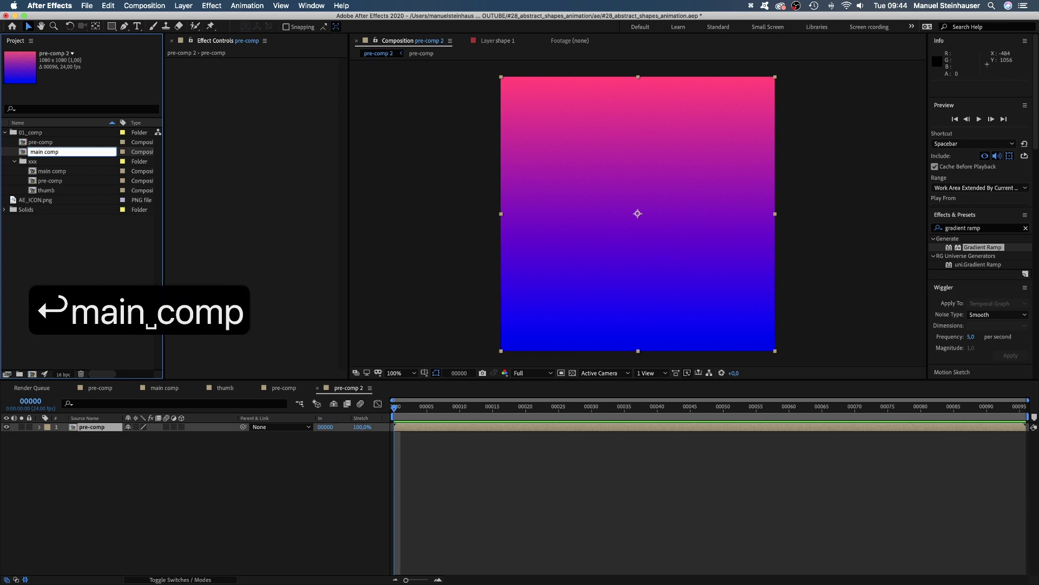
{"action": "key", "text": "Return"}
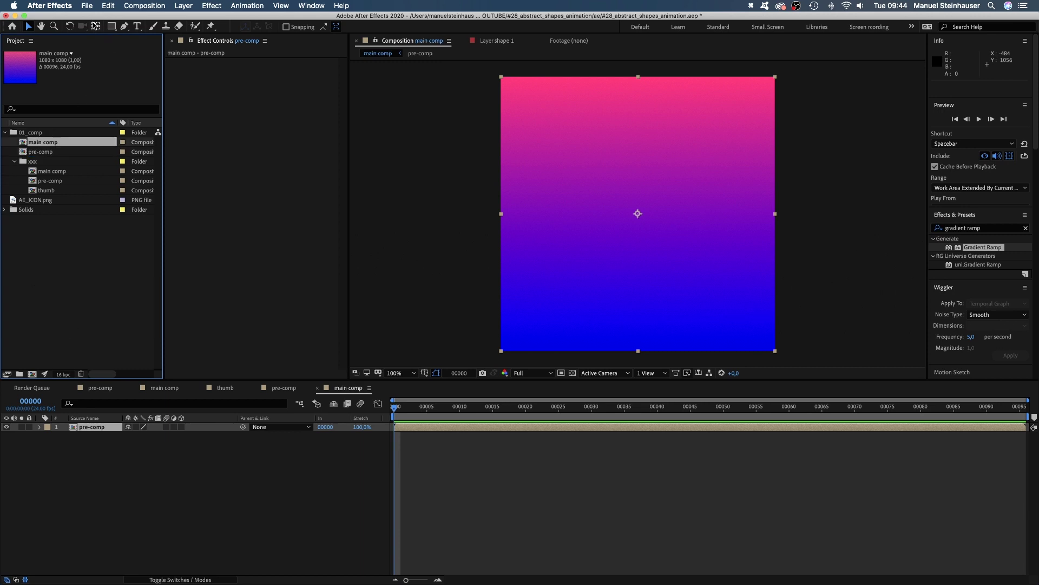
- Move the pre-comp layer's anchor point to its bottom-left corner with Pan Behind
{"action": "left_click", "coordinate": [94, 26]}
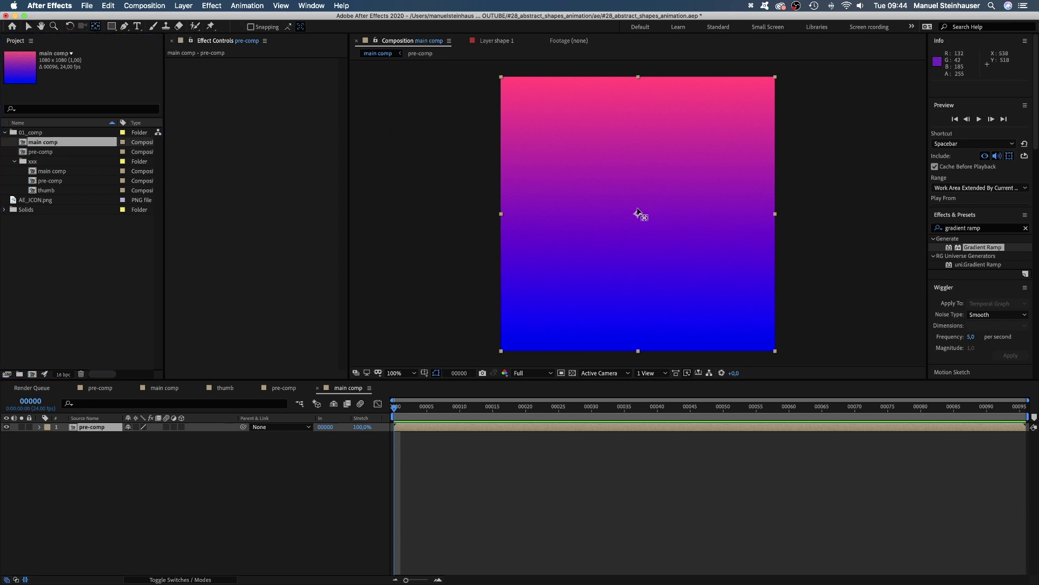
{"action": "left_click_drag", "start_coordinate": [637, 211], "coordinate": [568, 287]}
{"action": "left_click_drag", "start_coordinate": [503, 347], "coordinate": [501, 350]}
- Set the pre-comp layer's Position to 540, 540
{"action": "left_click", "coordinate": [39, 426]}
{"action": "left_click", "coordinate": [50, 436]}
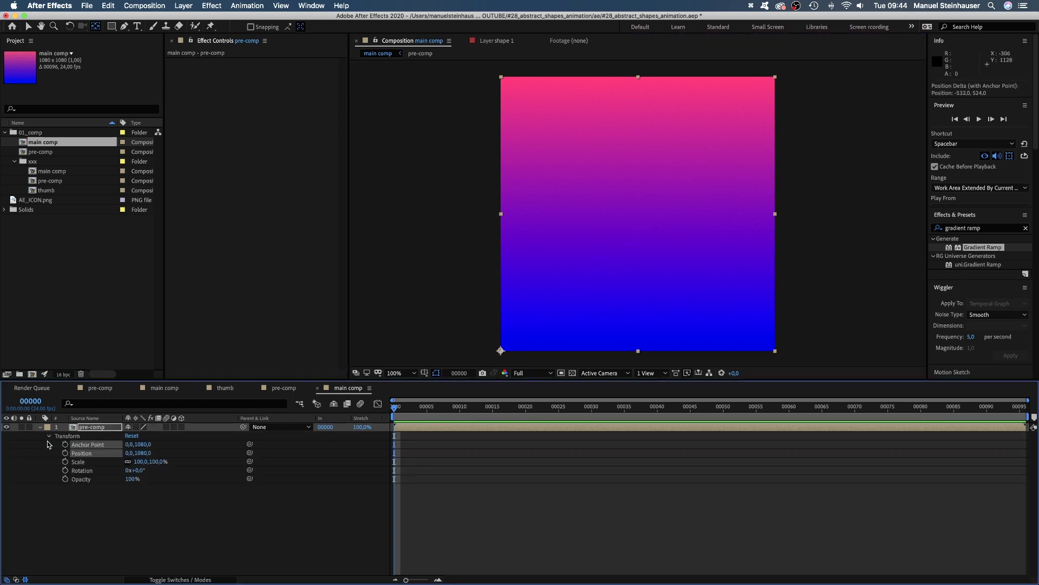
{"action": "type", "text": "540"}
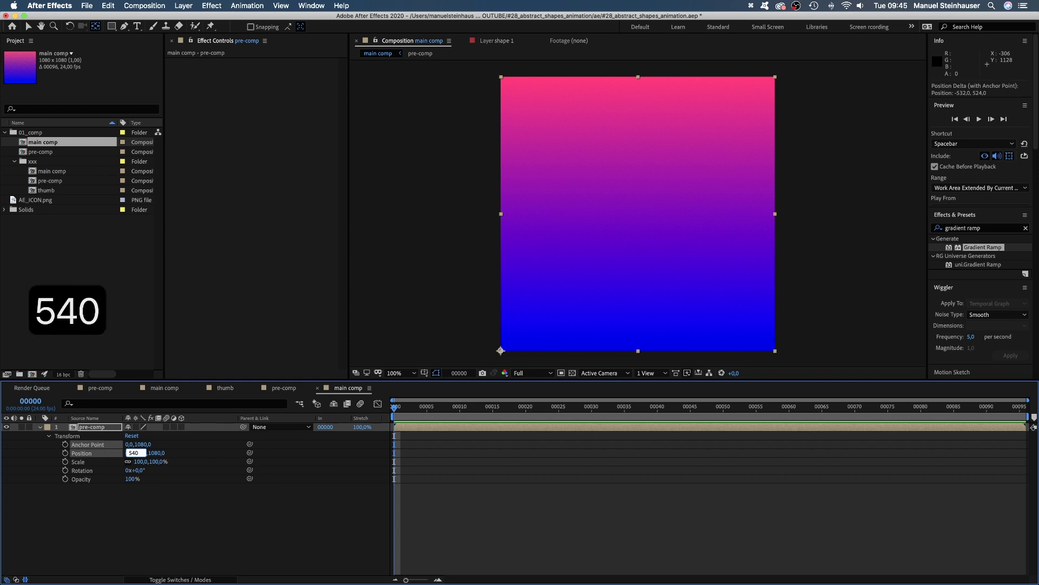
{"action": "key", "text": "Tab"}
{"action": "type", "text": "540"}
{"action": "key", "text": "Return"}
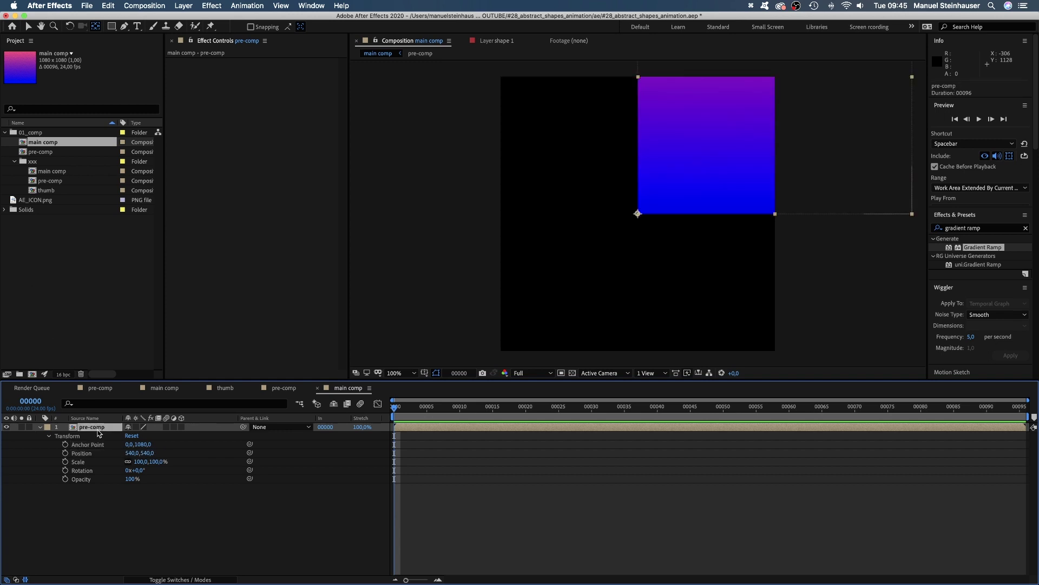
- Duplicate the pre-comp layer and flip the copy into the top-left quadrant
{"action": "key", "text": "super+d"}
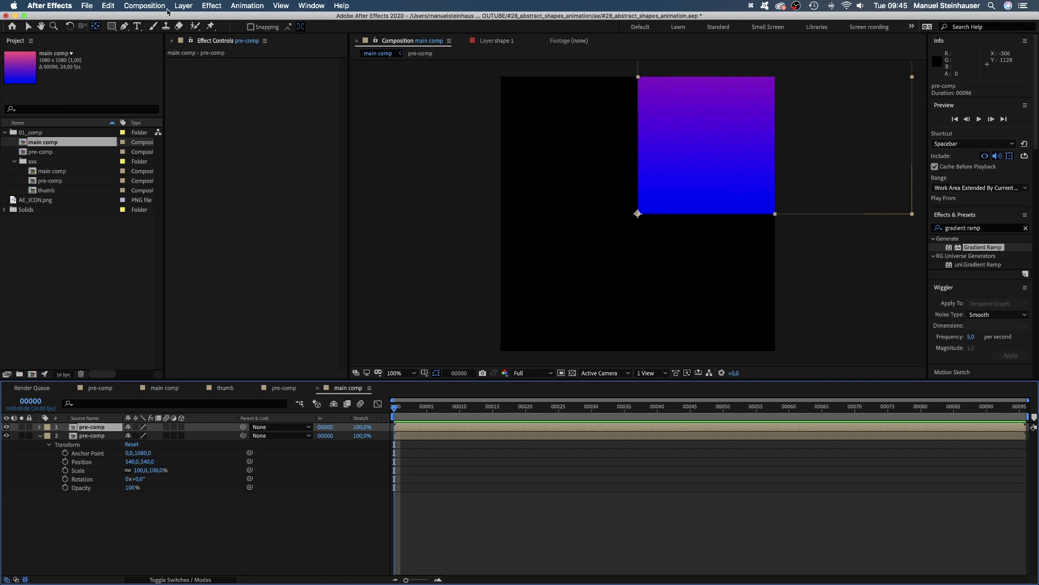
{"action": "left_click", "coordinate": [183, 6]}
{"action": "mouse_move", "coordinate": [206, 116]}
{"action": "left_click", "coordinate": [345, 199]}
- Add a third copy flipped into the bottom-left quadrant
{"action": "key", "text": "super+d"}
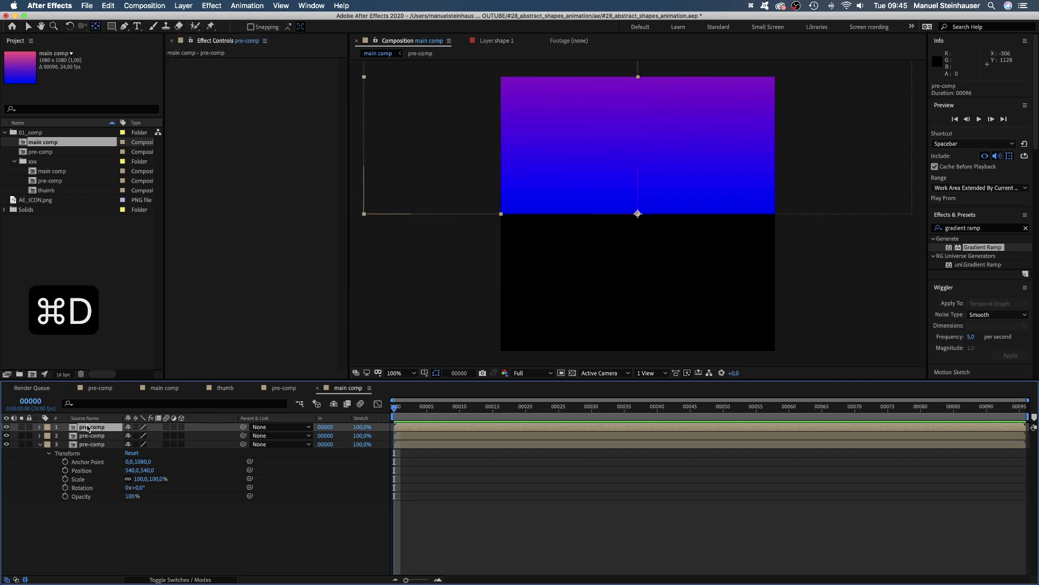
{"action": "left_click", "coordinate": [184, 5]}
{"action": "mouse_move", "coordinate": [210, 118]}
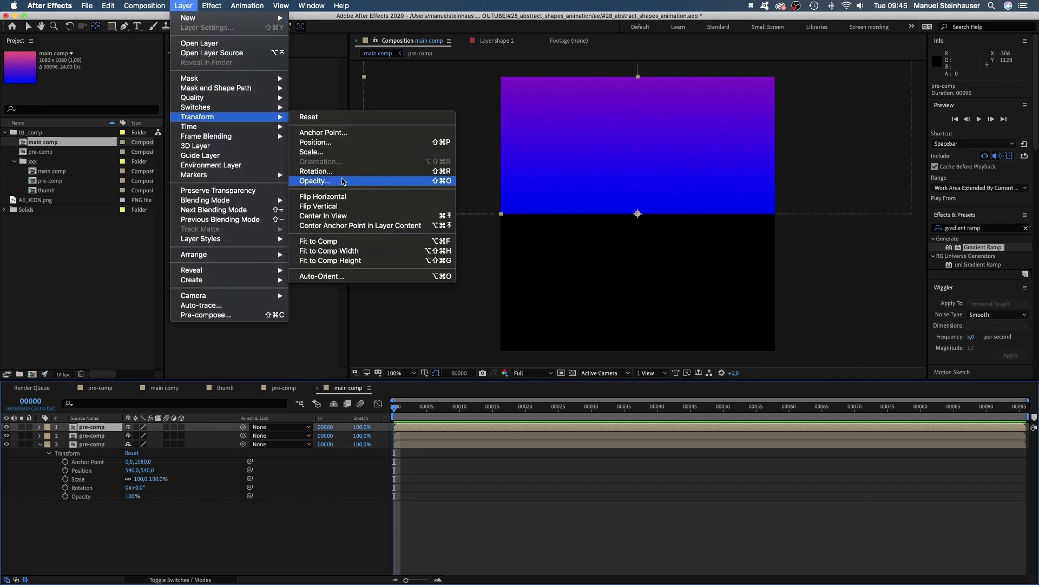
{"action": "left_click", "coordinate": [339, 206]}
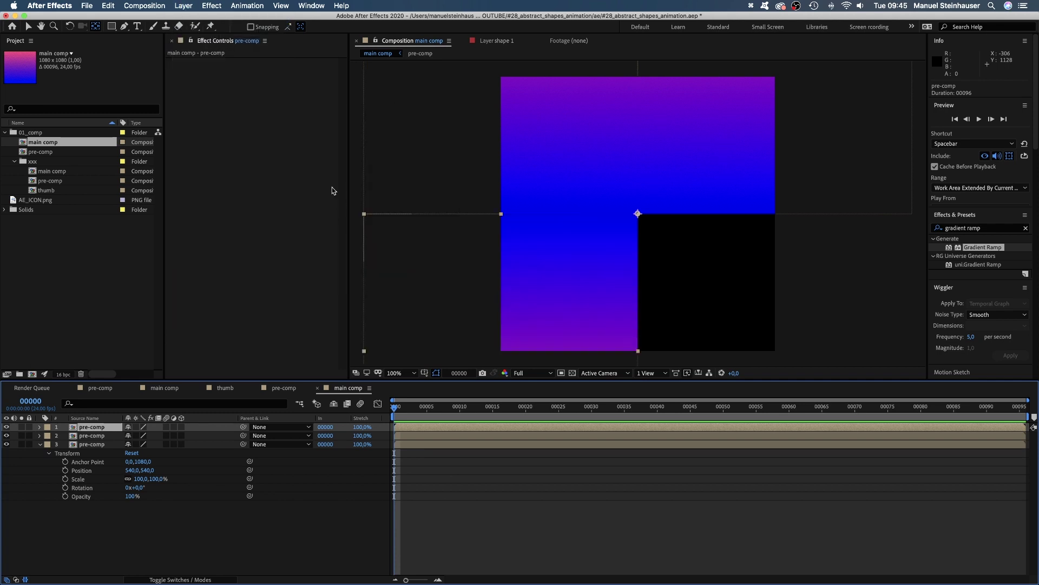
- Add a fourth copy flipped into the bottom-right quadrant, then return to the Selection tool
{"action": "key", "text": "super+d"}
{"action": "left_click", "coordinate": [184, 5]}
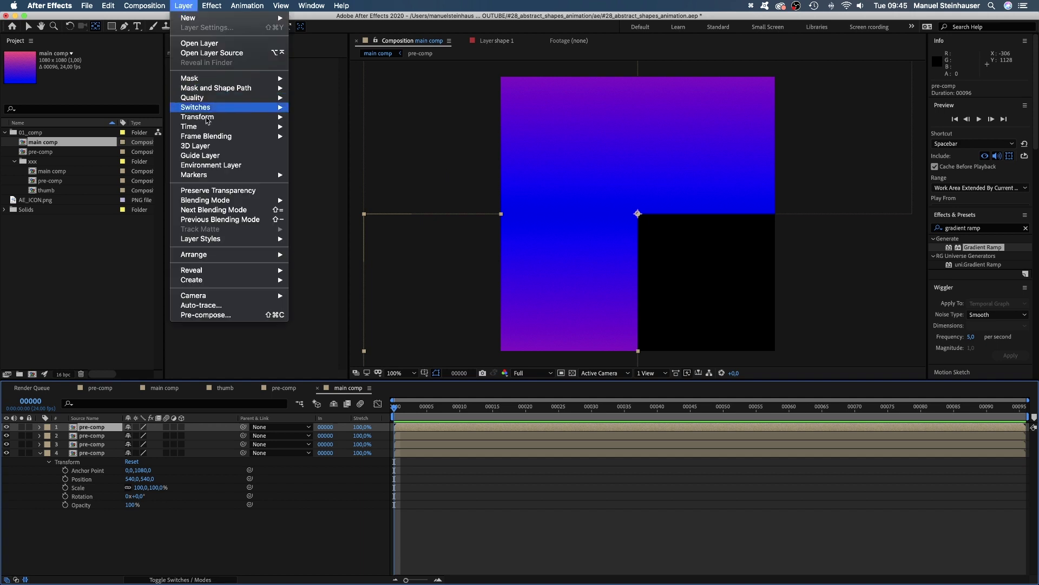
{"action": "mouse_move", "coordinate": [210, 119]}
{"action": "left_click", "coordinate": [347, 196]}
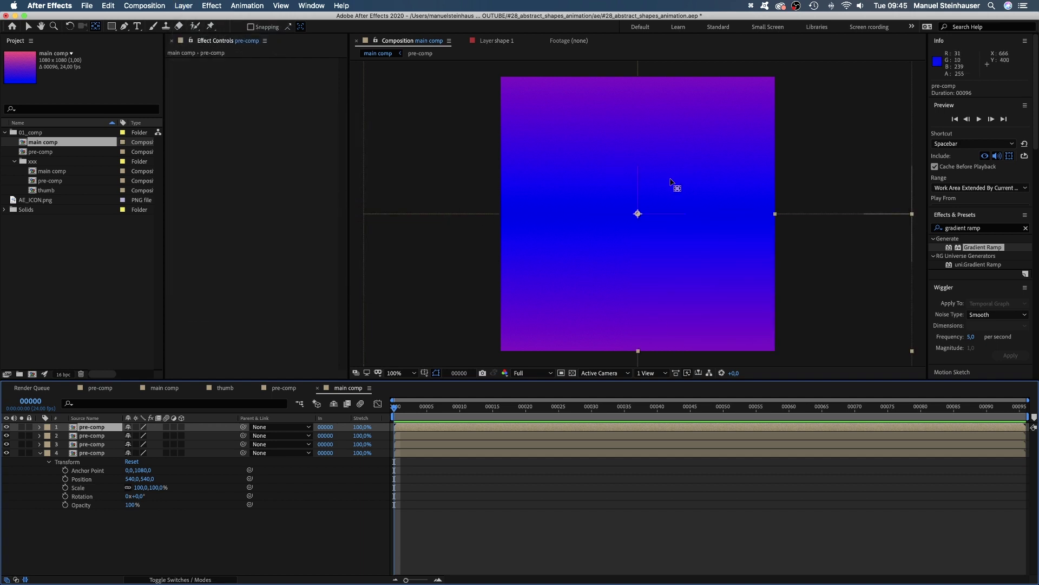
{"action": "left_click", "coordinate": [615, 167]}
{"action": "left_click", "coordinate": [28, 26]}
- In the pre-comp, create a solid named 'shape 1' and apply Gradient Ramp to it
{"action": "double_click", "coordinate": [45, 156]}
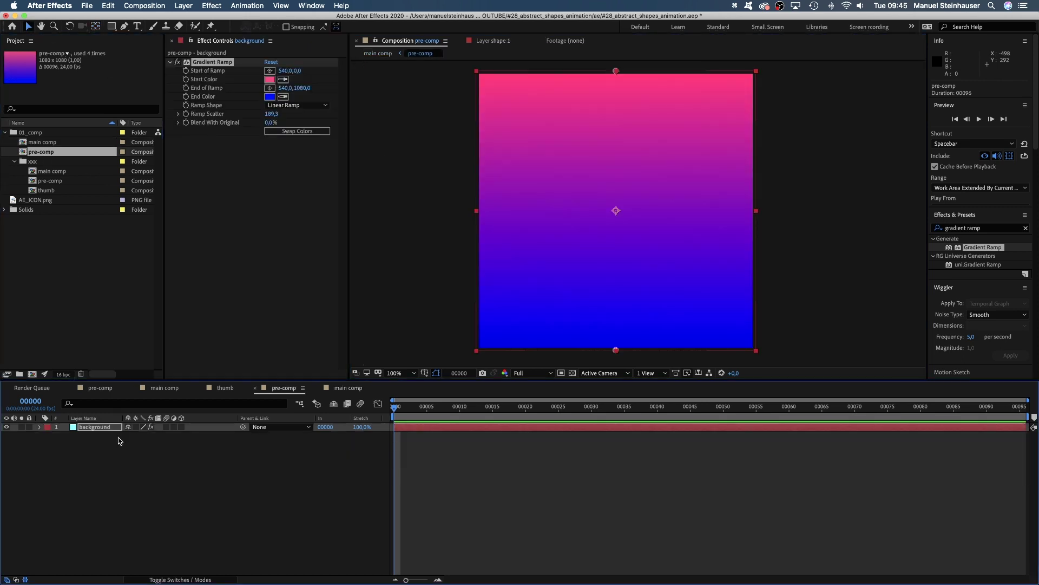
{"action": "key", "text": "cmd+y"}
{"action": "type", "text": "shape "}
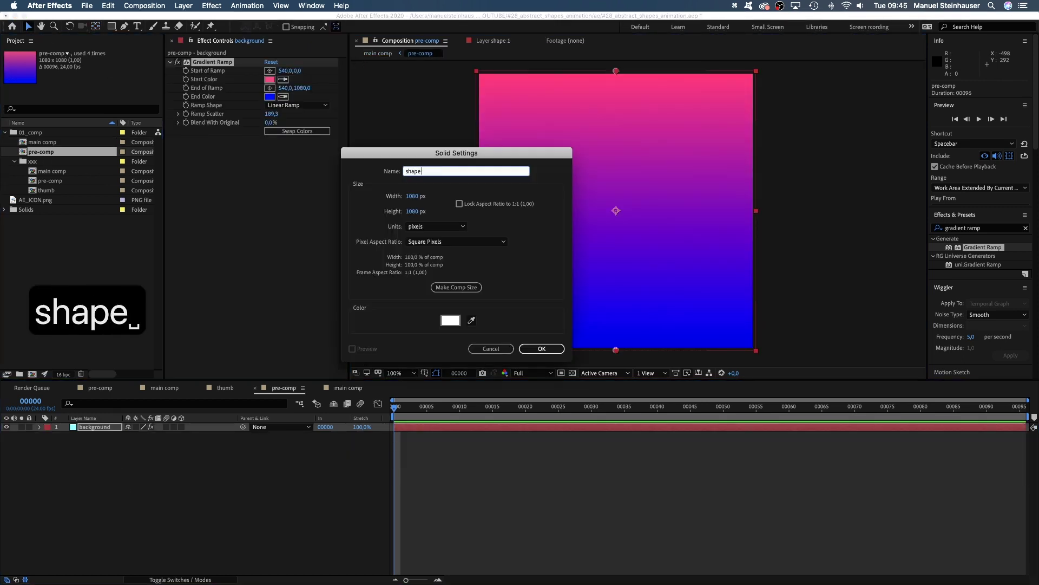
{"action": "type", "text": "1"}
{"action": "key", "text": "Return"}
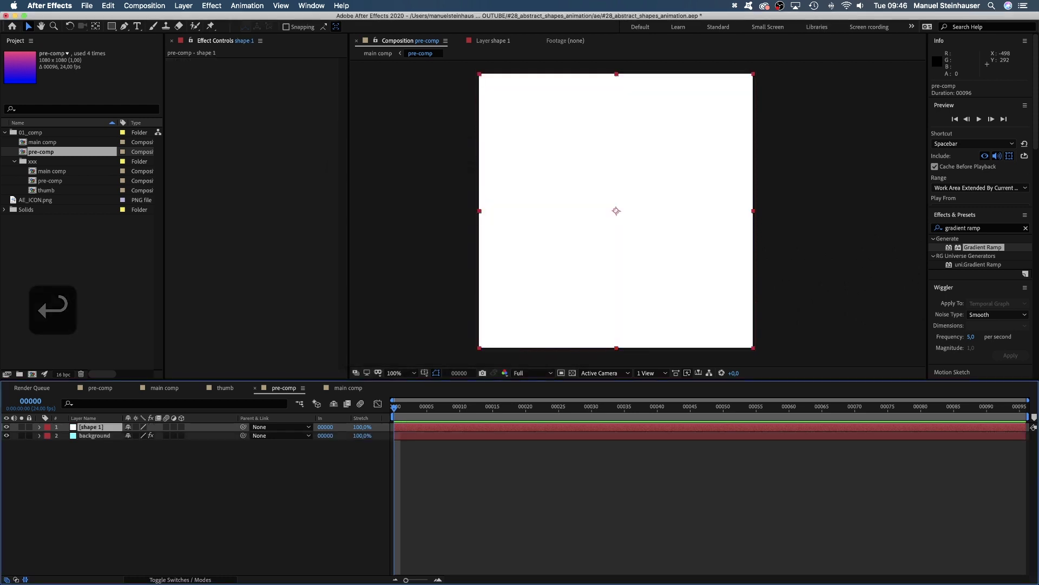
{"action": "left_click_drag", "start_coordinate": [949, 248], "coordinate": [238, 103]}
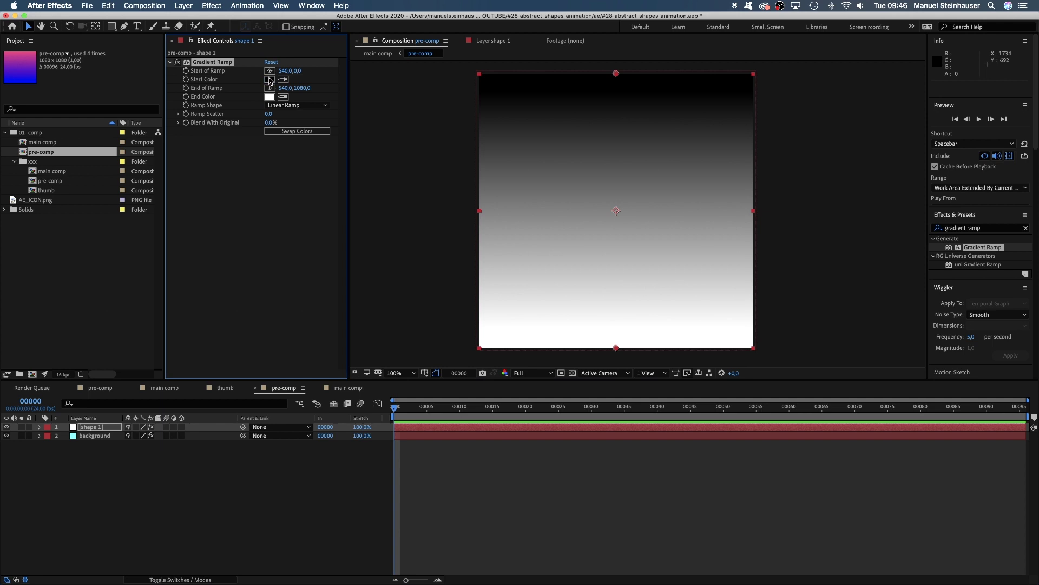
- Set the ramp's start colour to magenta, placed at the top-left corner
{"action": "left_click", "coordinate": [269, 79]}
{"action": "left_click_drag", "start_coordinate": [278, 436], "coordinate": [281, 377]}
{"action": "left_click_drag", "start_coordinate": [265, 501], "coordinate": [284, 537]}
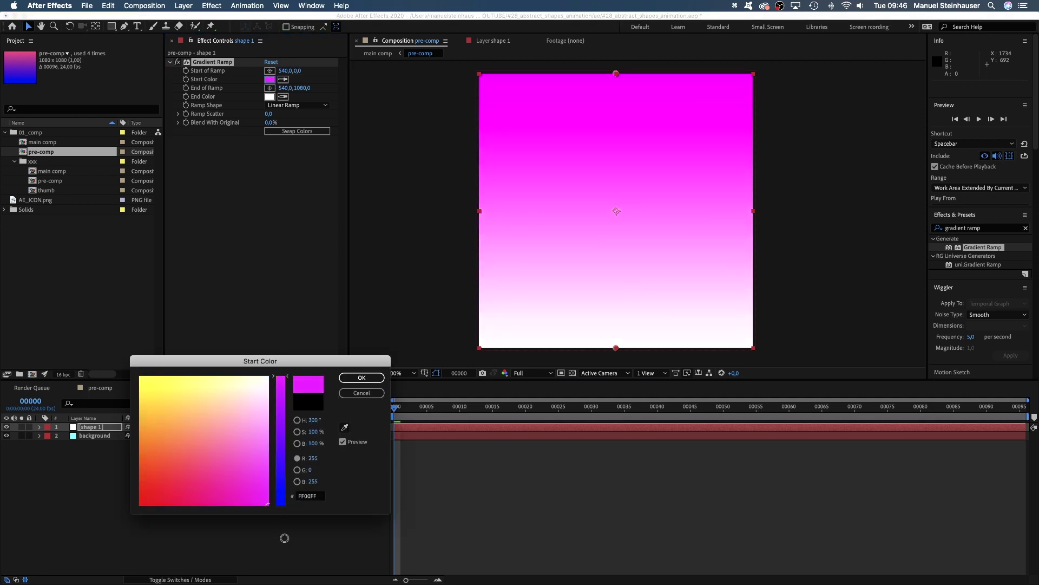
{"action": "left_click", "coordinate": [361, 377]}
{"action": "left_click", "coordinate": [269, 71]}
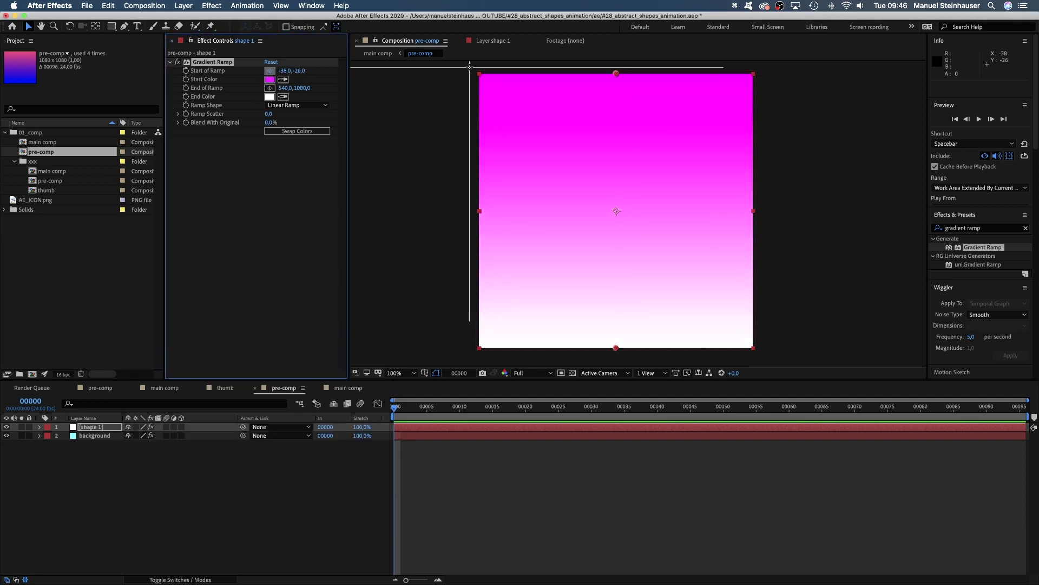
{"action": "left_click", "coordinate": [473, 66]}
- Set the ramp's end to yellow FFFF44 at the bottom-right corner, with Ramp Scatter 200
{"action": "left_click", "coordinate": [269, 97]}
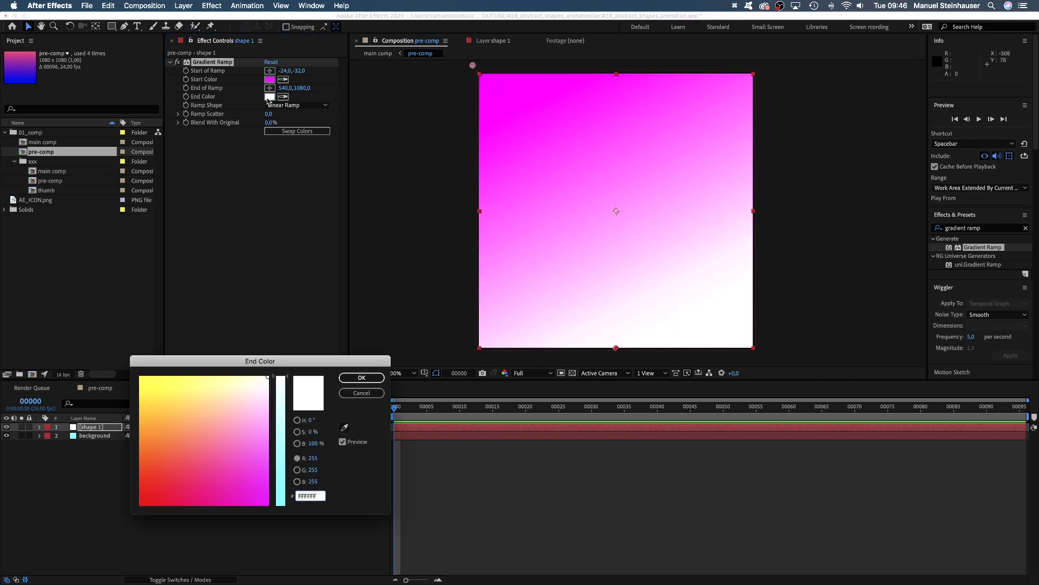
{"action": "left_click_drag", "start_coordinate": [252, 426], "coordinate": [176, 354]}
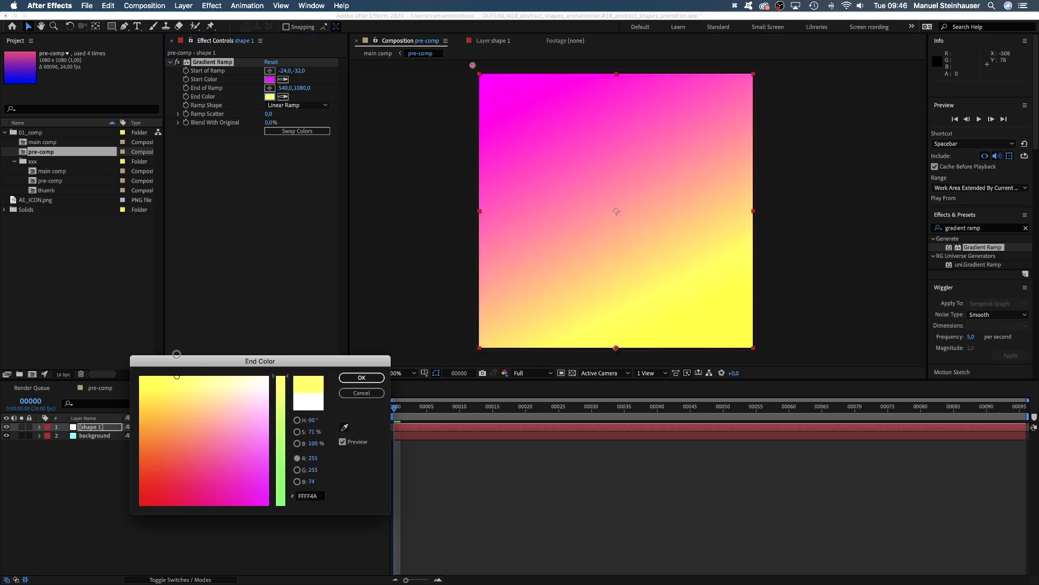
{"action": "left_click", "coordinate": [361, 377]}
{"action": "left_click", "coordinate": [270, 88]}
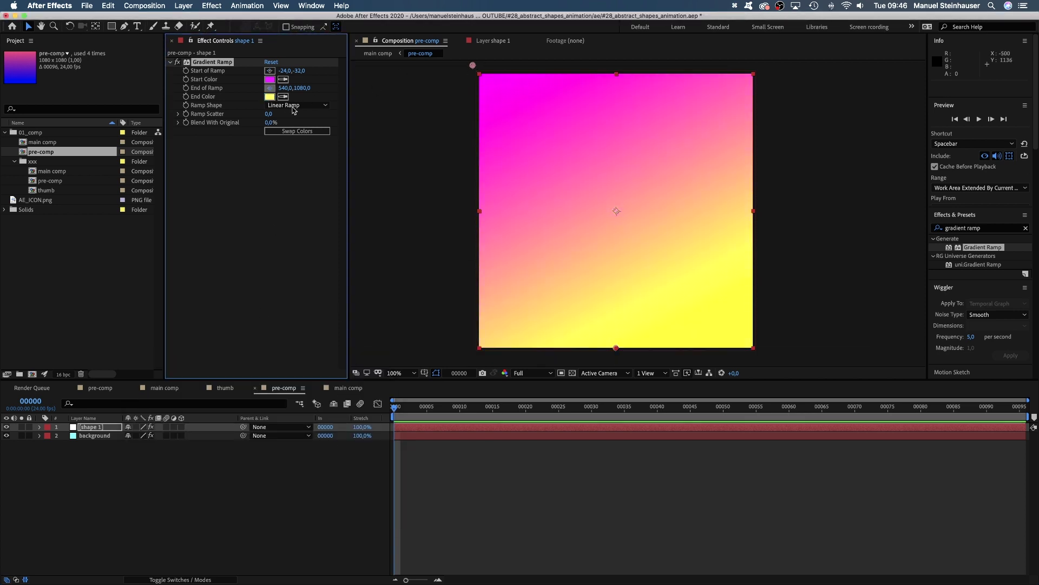
{"action": "left_click", "coordinate": [762, 357]}
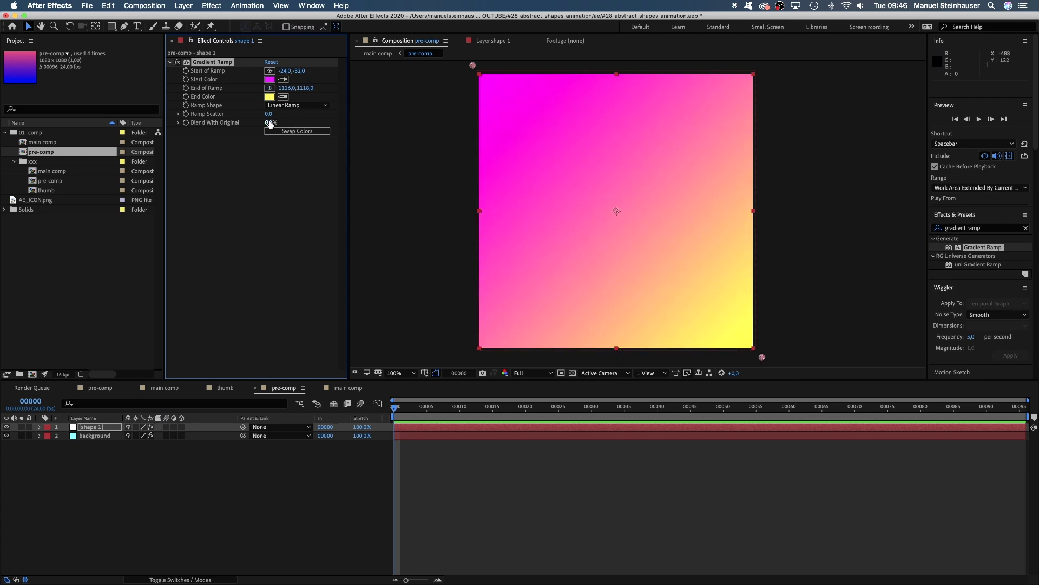
{"action": "left_click_drag", "start_coordinate": [269, 118], "coordinate": [387, 124]}
{"action": "type", "text": "200"}
{"action": "key", "text": "Return"}
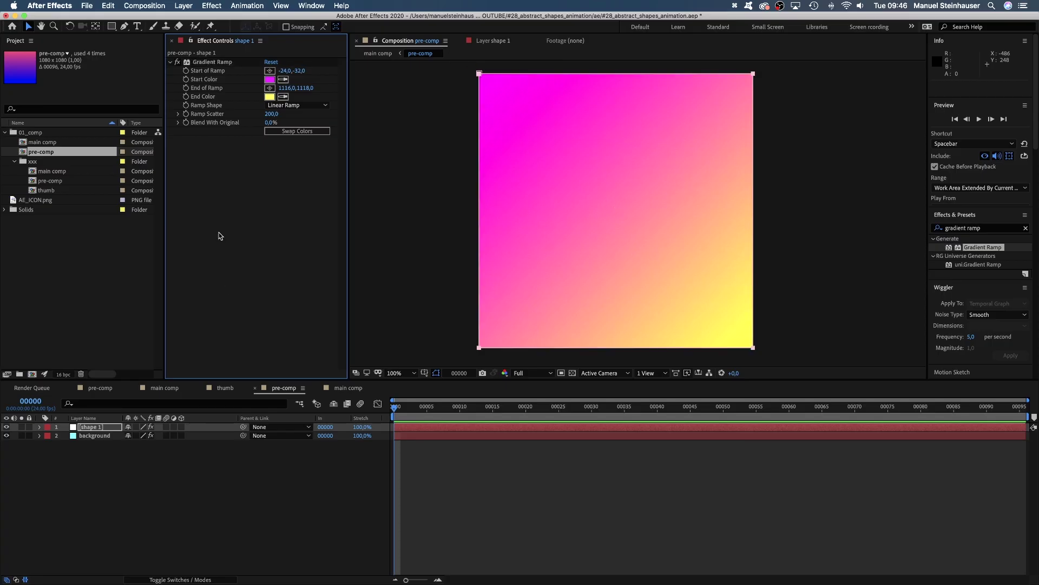
- Trim shape 1's Mask 1 to the top half by setting its bottom edge to 540
{"action": "left_click", "coordinate": [493, 357]}
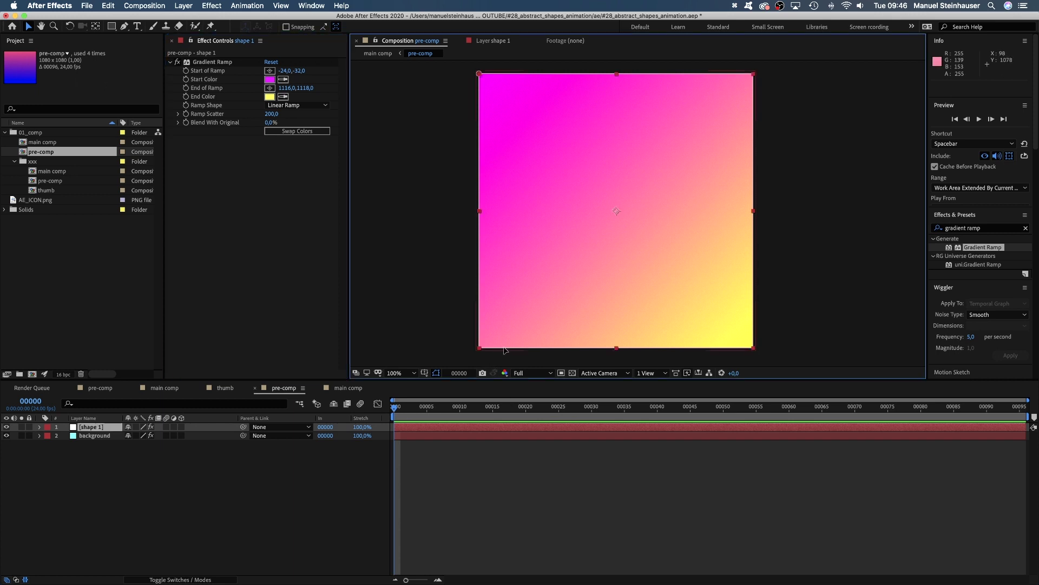
{"action": "left_click_drag", "start_coordinate": [504, 349], "coordinate": [524, 190]}
{"action": "left_click", "coordinate": [40, 427]}
{"action": "left_click", "coordinate": [48, 436]}
{"action": "left_click", "coordinate": [57, 444]}
{"action": "left_click", "coordinate": [134, 453]}
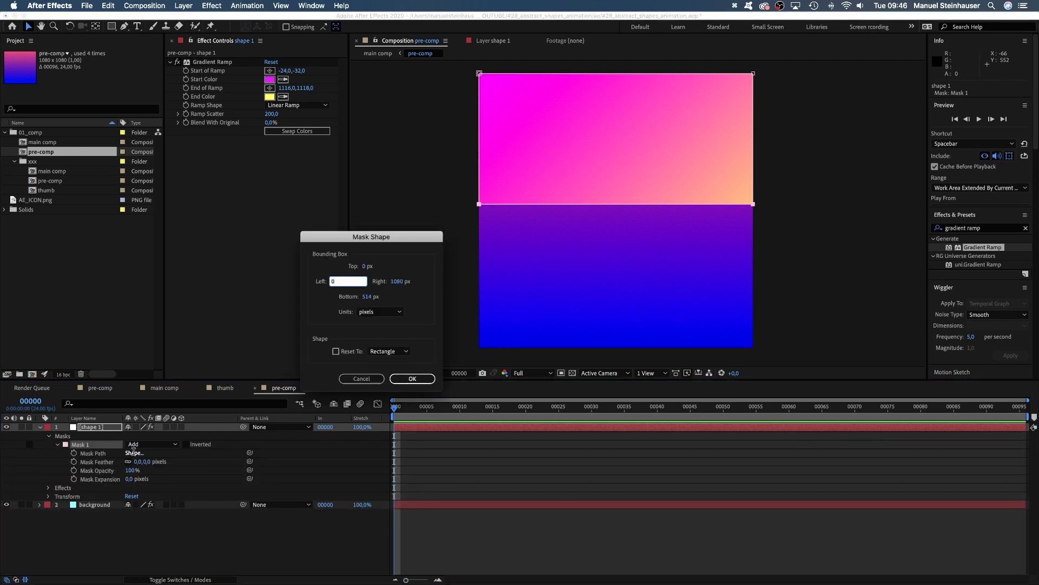
{"action": "left_click", "coordinate": [371, 296]}
{"action": "type", "text": "540"}
{"action": "key", "text": "Return"}
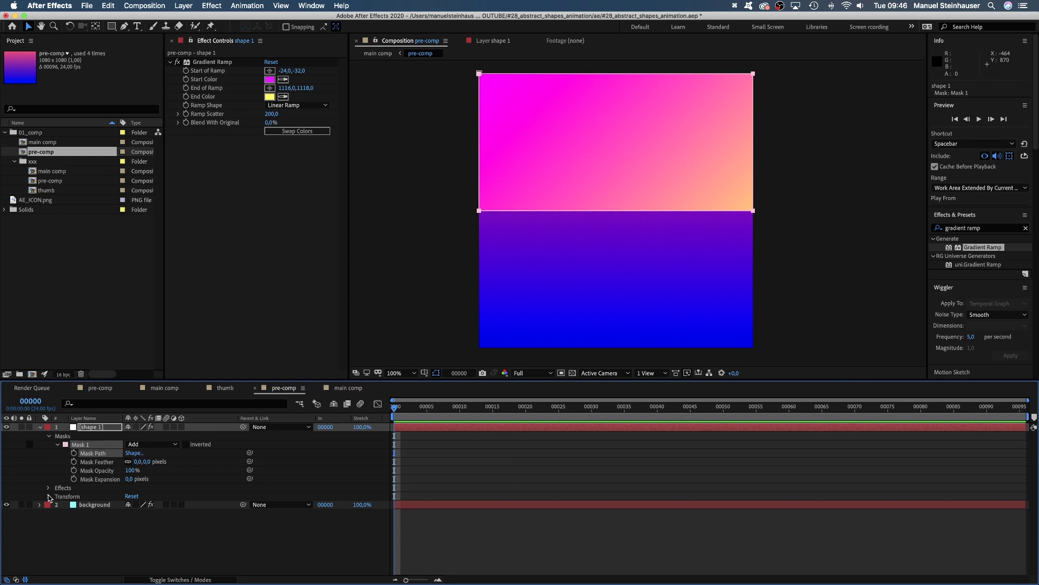
- Rotate shape 1 to -45° and scale it to 180%
{"action": "left_click", "coordinate": [48, 496]}
{"action": "left_click", "coordinate": [138, 531]}
{"action": "type", "text": "-45"}
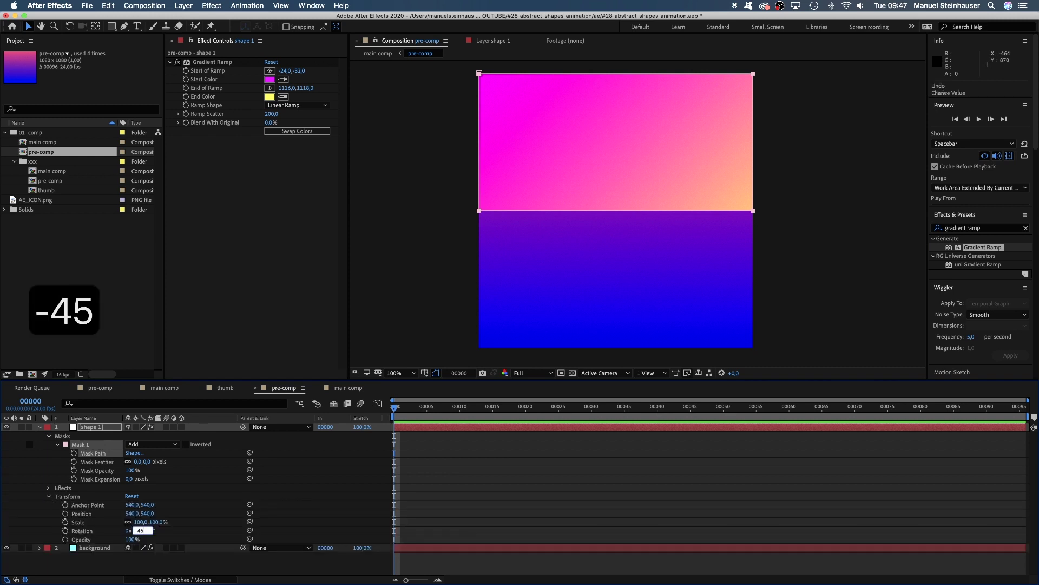
{"action": "key", "text": "Return"}
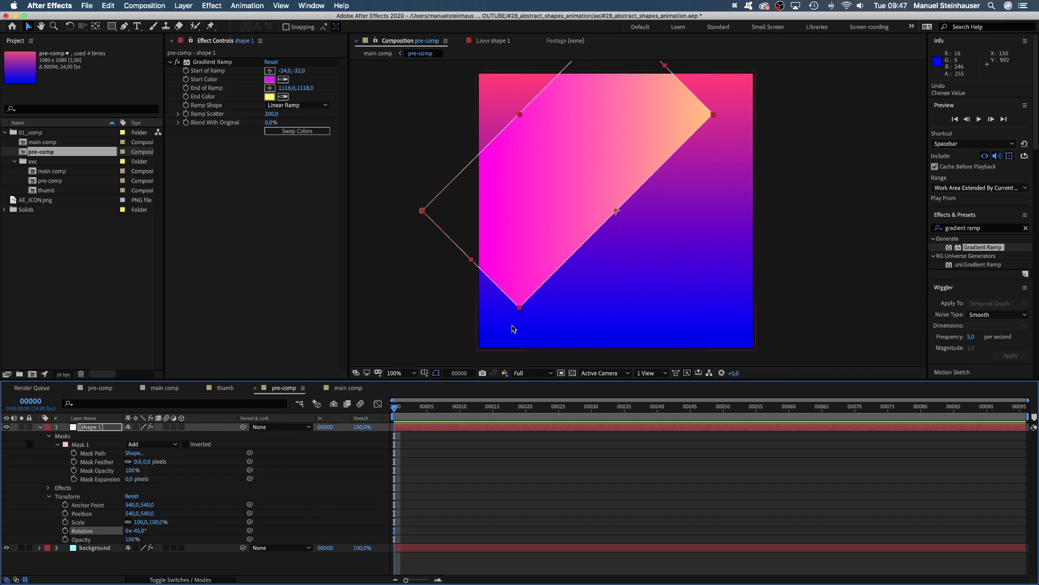
{"action": "left_click_drag", "start_coordinate": [140, 523], "coordinate": [148, 523]}
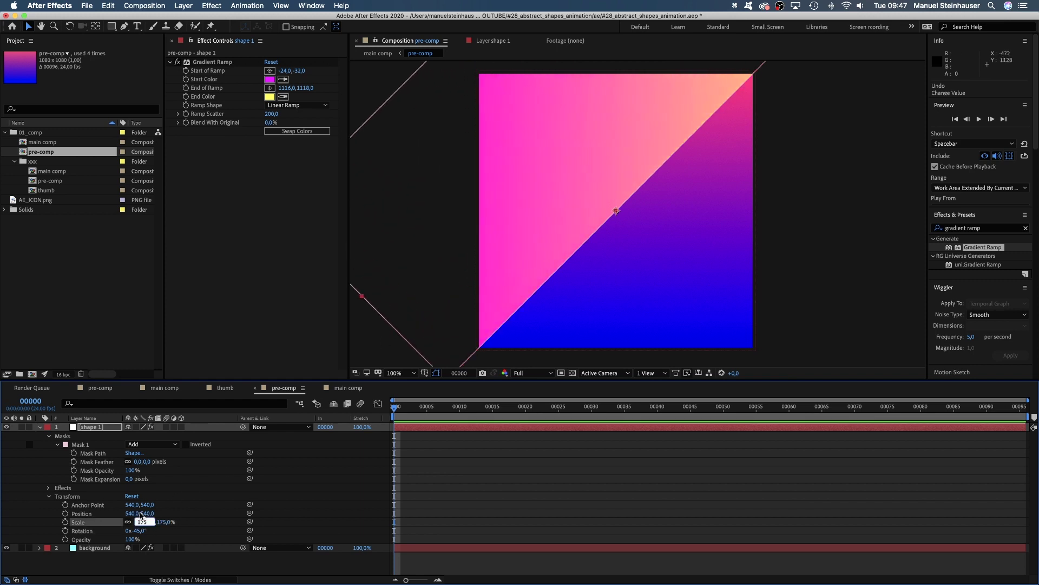
{"action": "type", "text": "180"}
{"action": "key", "text": "Return"}
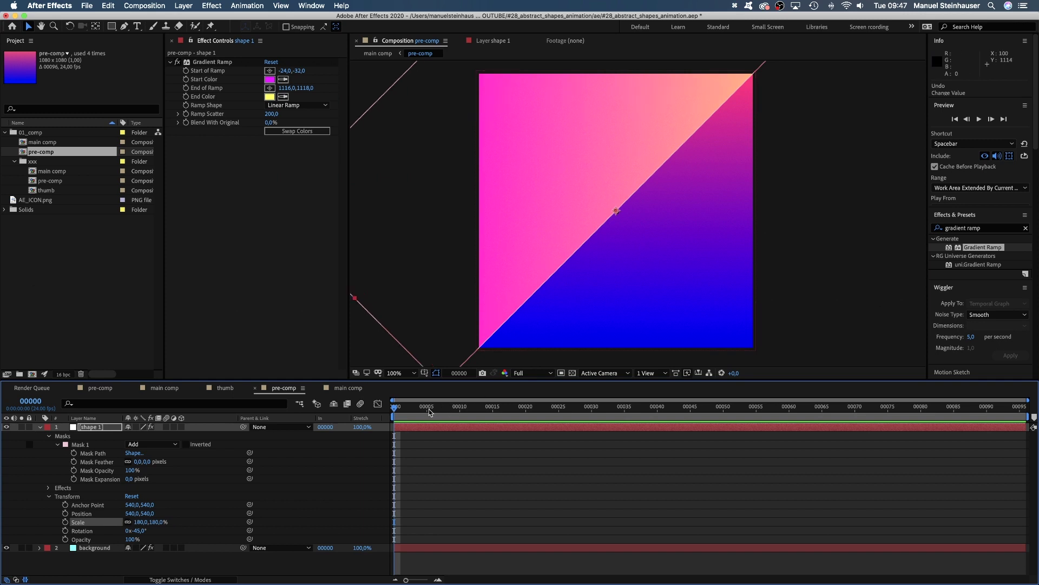
- At frame 25, set Mask Path, Position and Rotation keyframes for shape 1
{"action": "left_click_drag", "start_coordinate": [426, 416], "coordinate": [556, 431]}
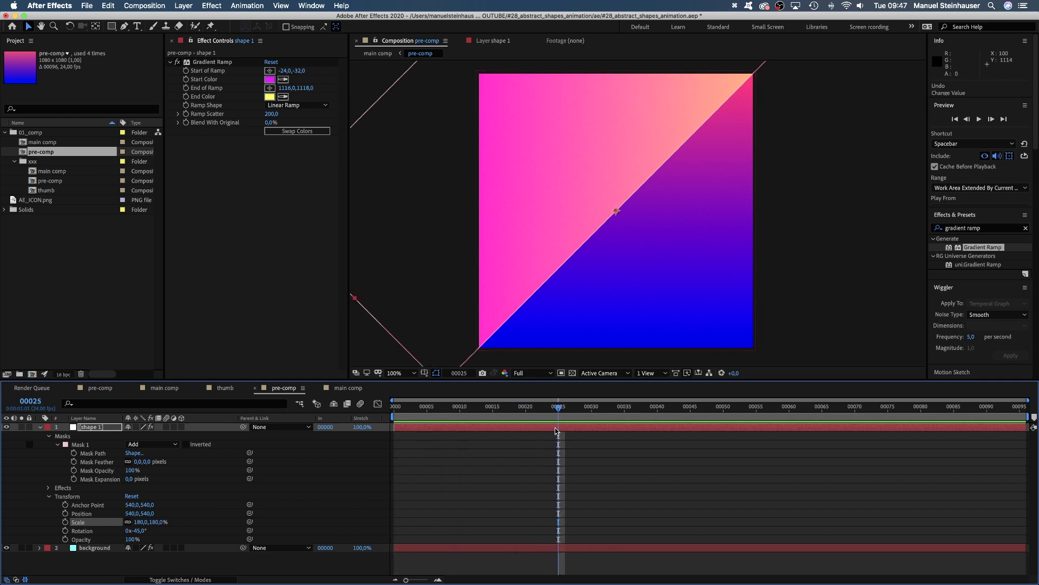
{"action": "left_click", "coordinate": [74, 453]}
{"action": "left_click", "coordinate": [65, 512]}
{"action": "left_click", "coordinate": [65, 530]}
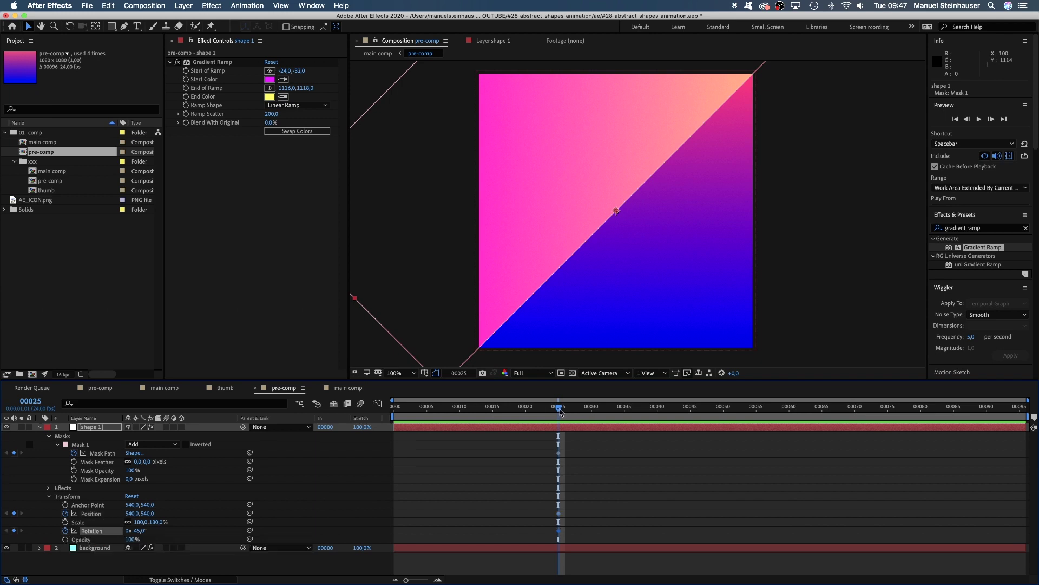
- At frame 0, push shape 1 and its mask edge off toward the lower-right corner
{"action": "left_click_drag", "start_coordinate": [558, 413], "coordinate": [394, 415]}
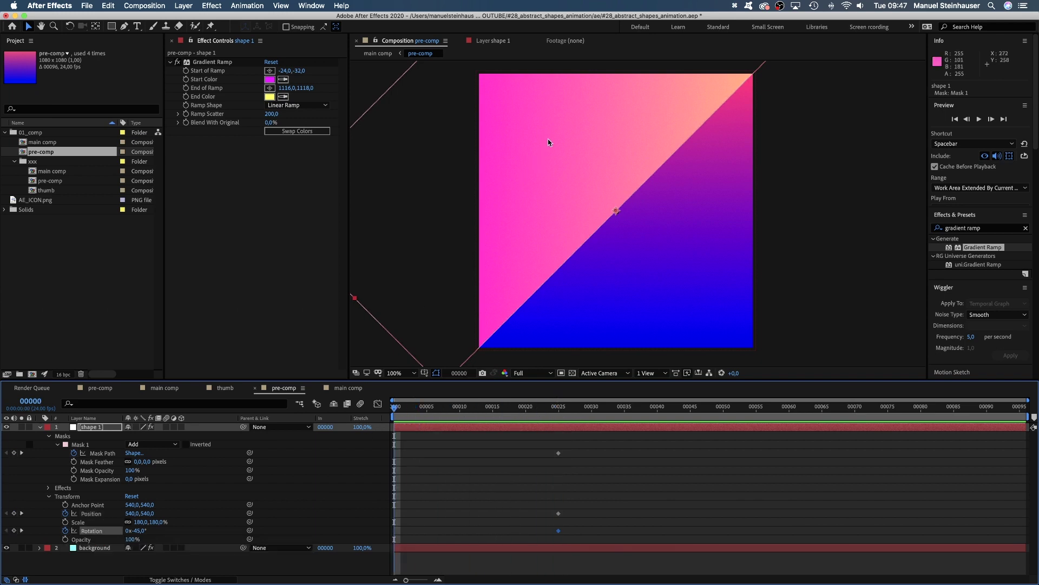
{"action": "left_click_drag", "start_coordinate": [547, 142], "coordinate": [683, 271]}
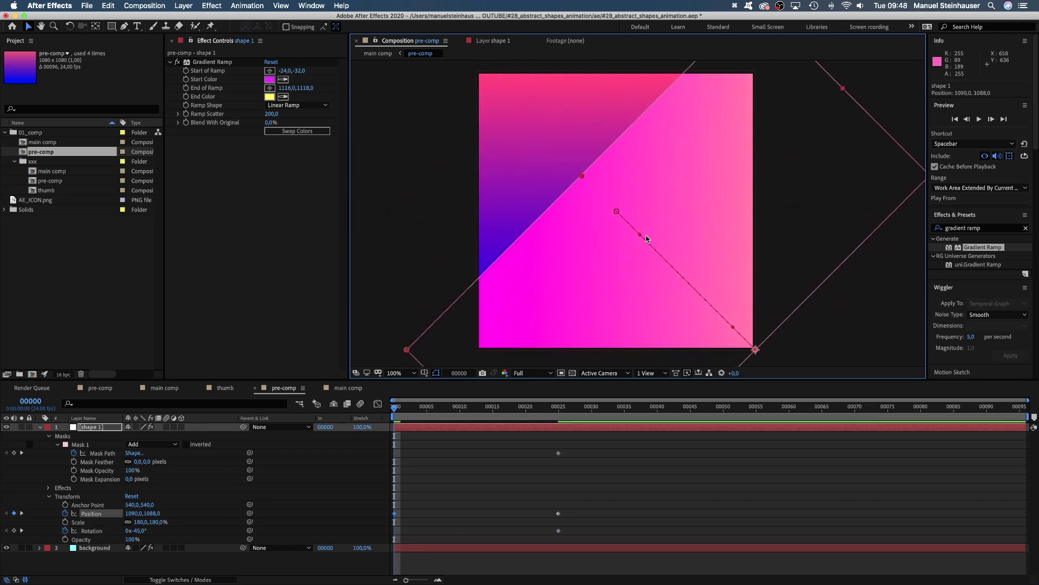
{"action": "left_click_drag", "start_coordinate": [567, 190], "coordinate": [723, 355]}
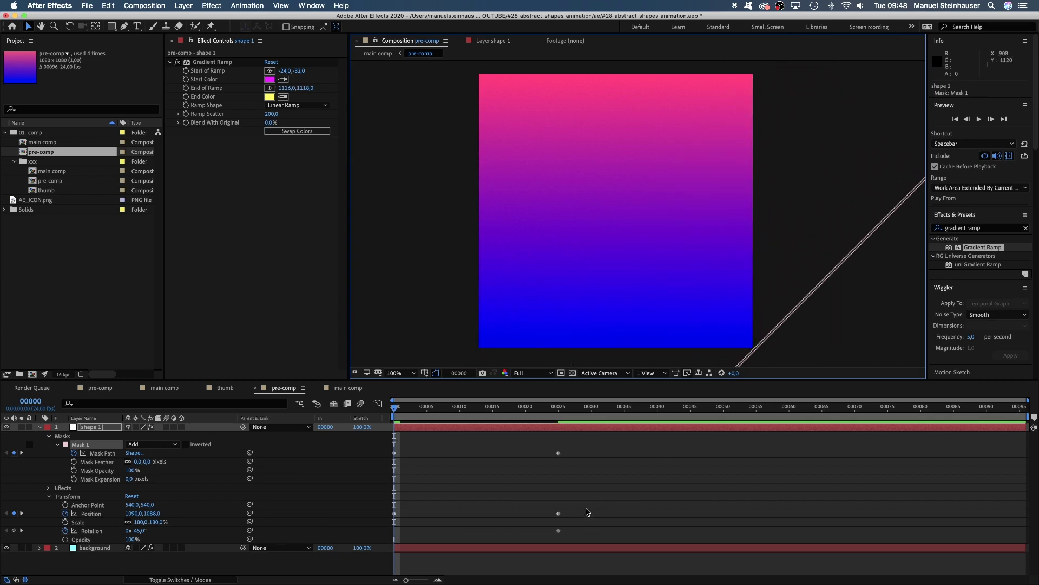
- Ease shape 1's Position keyframes in the Speed Graph, then check the motion at frame 25
{"action": "left_click_drag", "start_coordinate": [589, 509], "coordinate": [391, 525]}
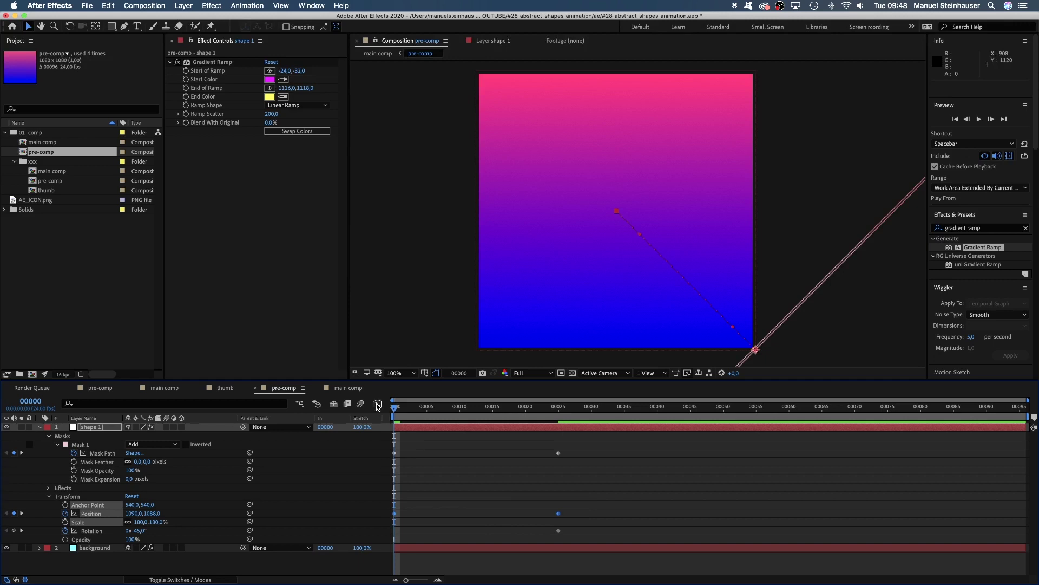
{"action": "left_click", "coordinate": [378, 404]}
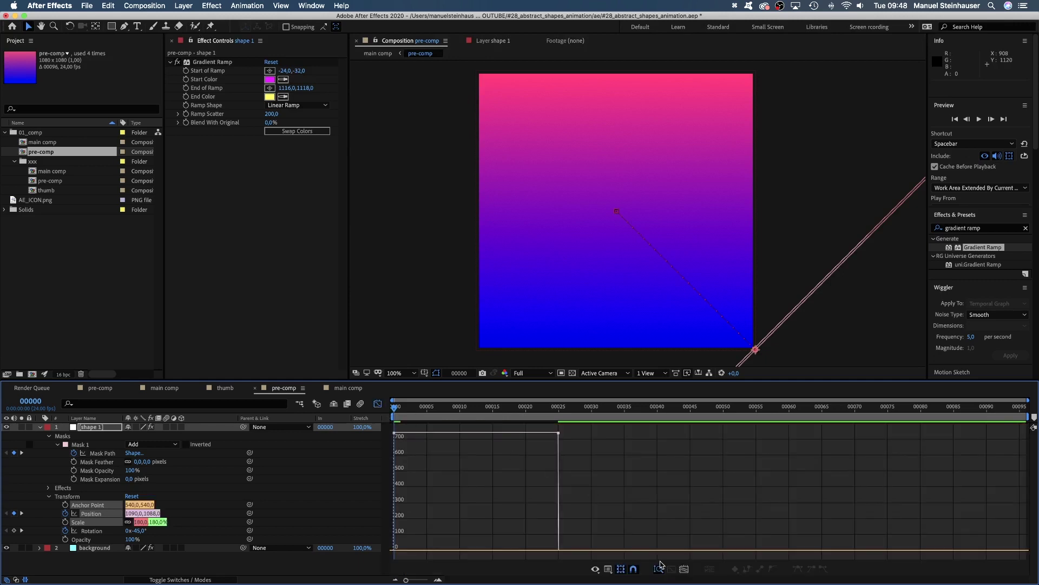
{"action": "left_click", "coordinate": [608, 568]}
{"action": "left_click", "coordinate": [634, 494]}
{"action": "left_click_drag", "start_coordinate": [557, 431], "coordinate": [498, 539]}
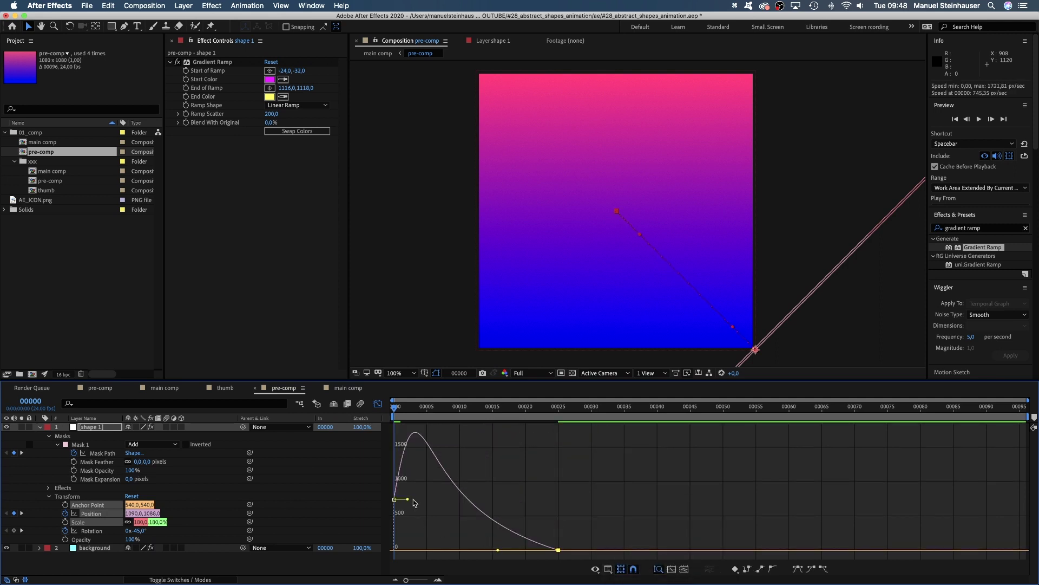
{"action": "left_click_drag", "start_coordinate": [413, 499], "coordinate": [448, 552]}
{"action": "left_click", "coordinate": [378, 404]}
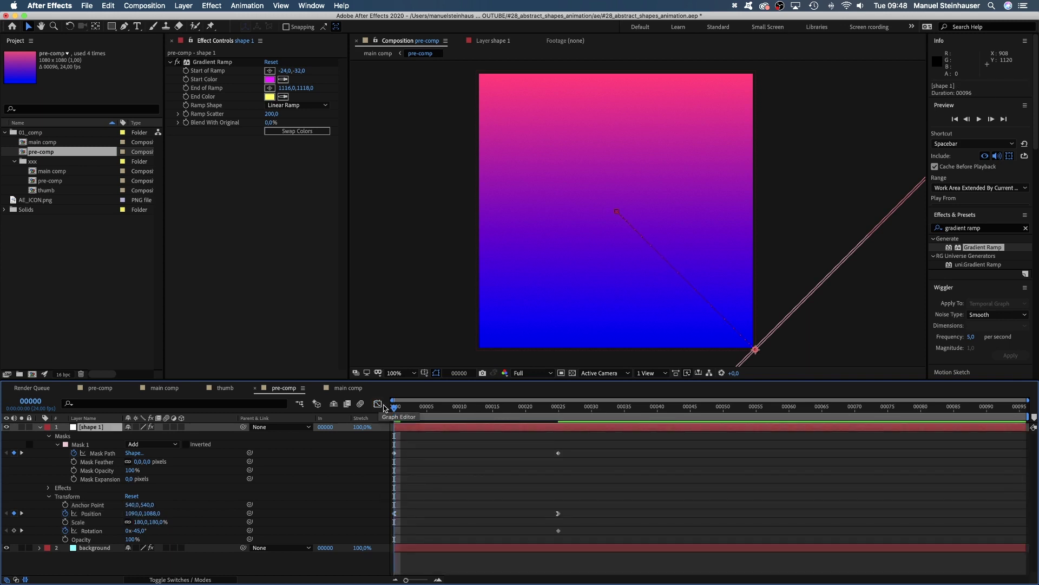
{"action": "mouse_move", "coordinate": [395, 406]}
{"action": "left_mouse_down"}
{"action": "mouse_move", "coordinate": [414, 422]}
{"action": "mouse_move", "coordinate": [559, 441]}
{"action": "left_mouse_up"}
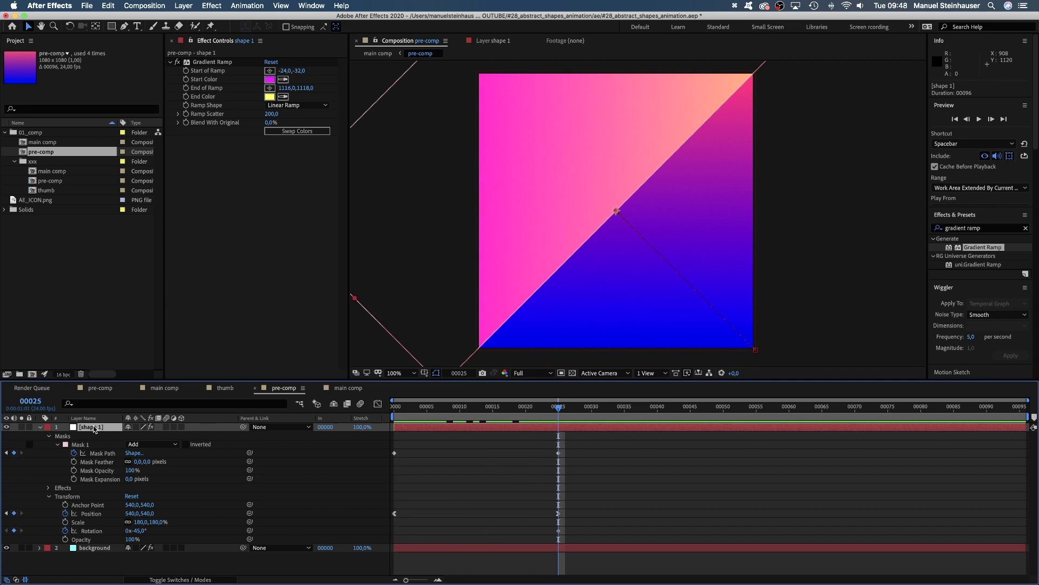
- Add a Bevel and Emboss layer style to shape 1 and expand its settings
{"action": "right_click", "coordinate": [94, 428]}
{"action": "mouse_move", "coordinate": [121, 437]}
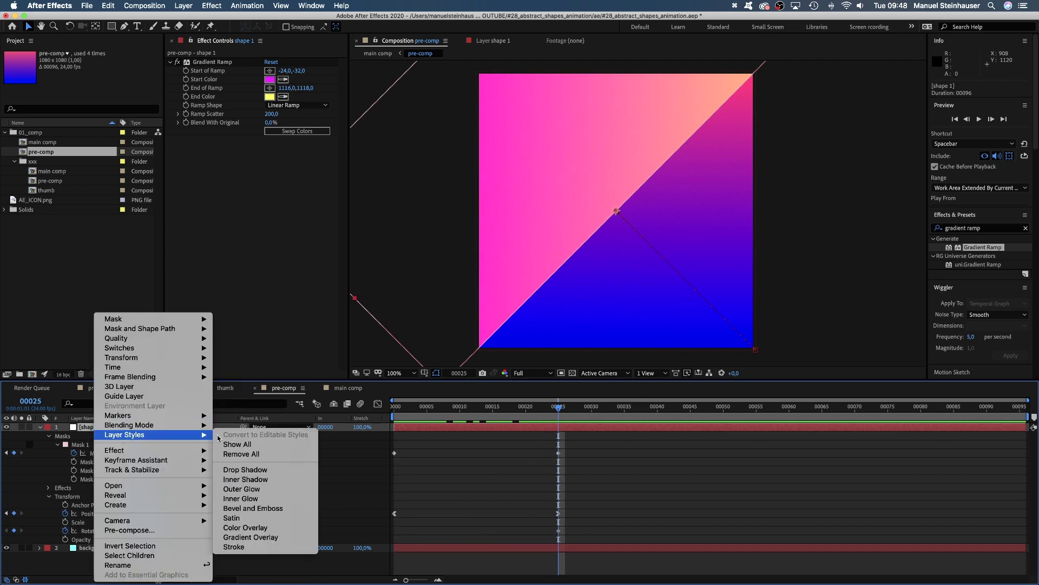
{"action": "left_click", "coordinate": [279, 508]}
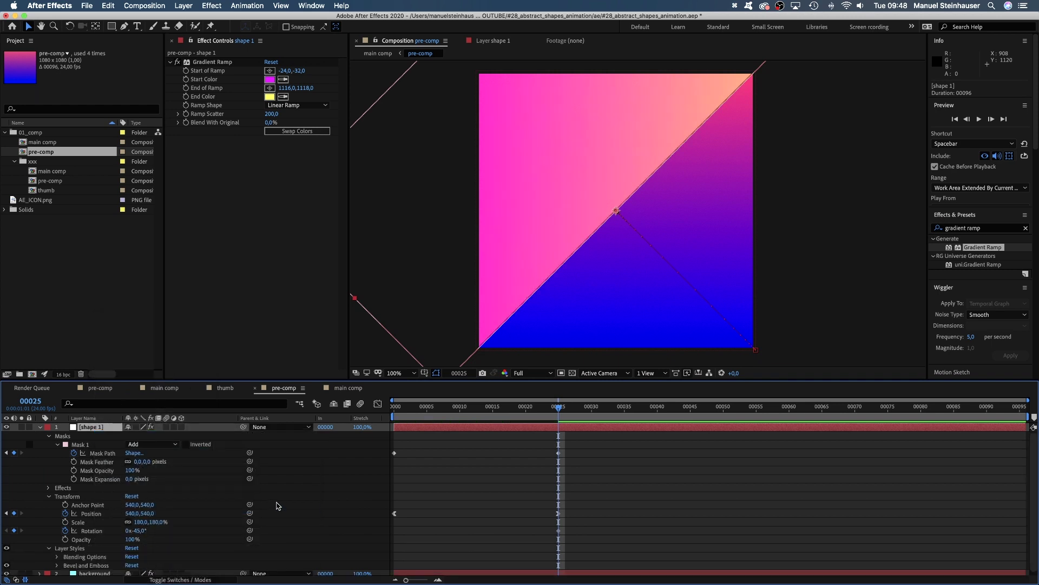
{"action": "left_click", "coordinate": [48, 496]}
{"action": "left_click", "coordinate": [49, 436]}
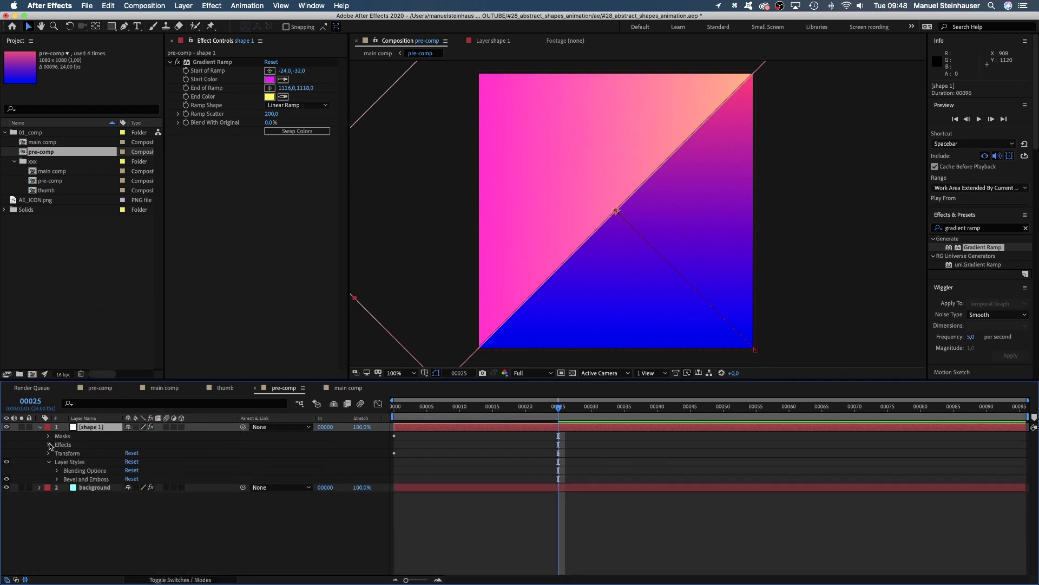
{"action": "left_click", "coordinate": [57, 480]}
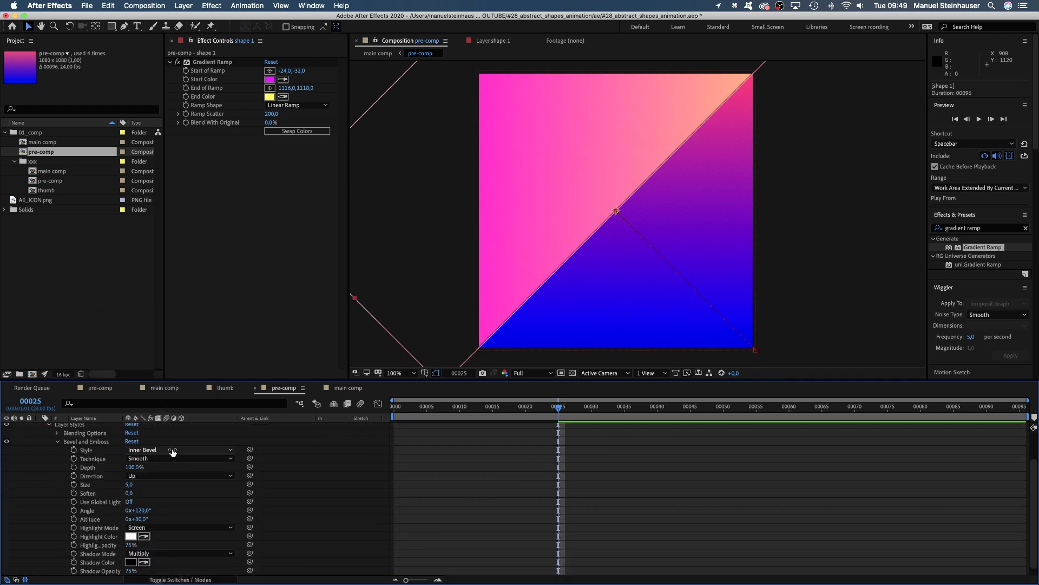
- Set the bevel Size to 250 and Soften to 16
{"action": "left_click_drag", "start_coordinate": [129, 484], "coordinate": [176, 481]}
{"action": "left_click", "coordinate": [130, 484]}
{"action": "type", "text": "250"}
{"action": "key", "text": "Return"}
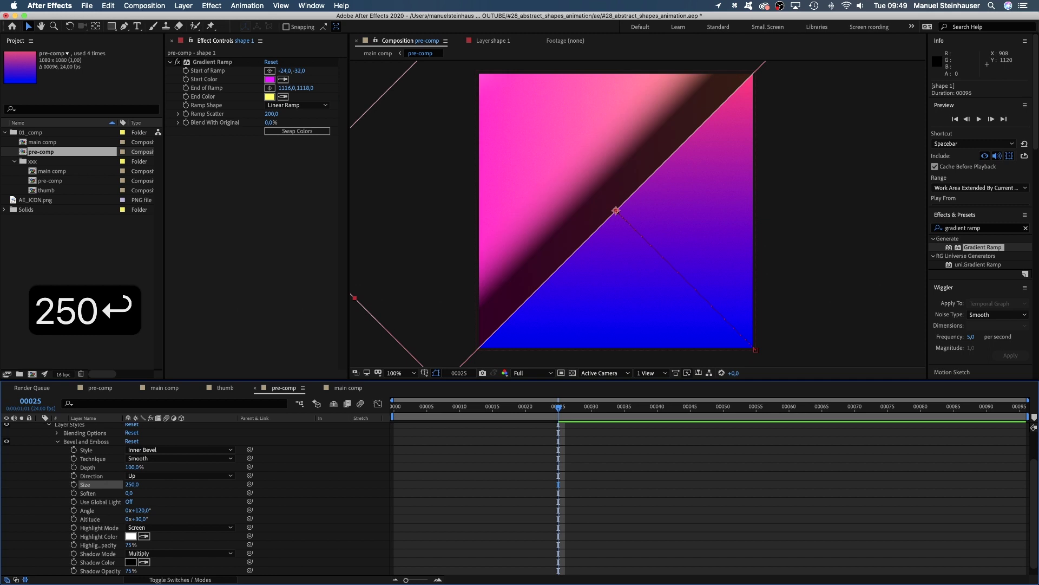
{"action": "type", "text": "16"}
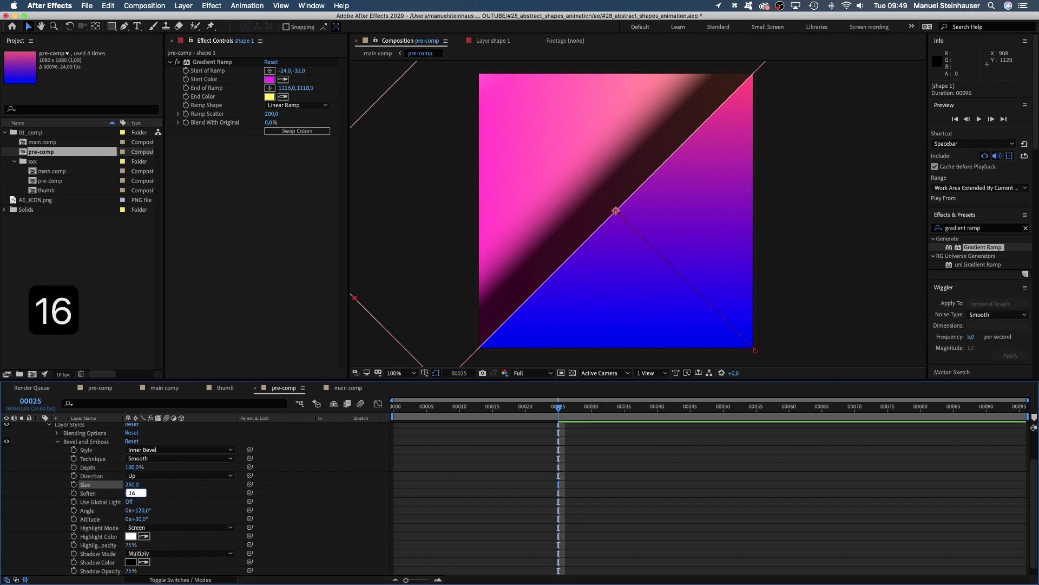
{"action": "key", "text": "Return"}
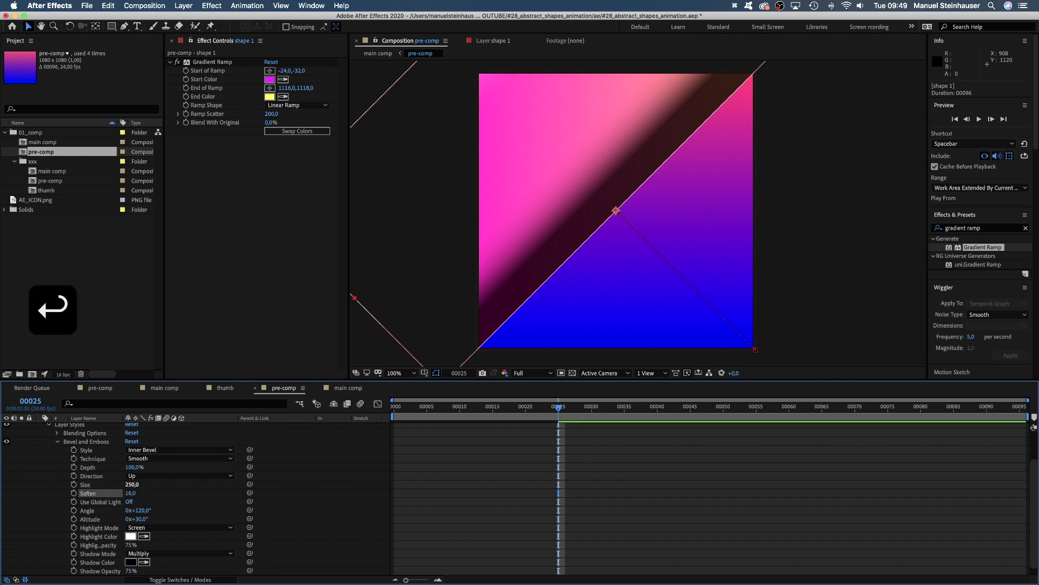
- Set the bevel shadow to Overlay mode with a light yellow FFFF74 colour
{"action": "left_click", "coordinate": [158, 554]}
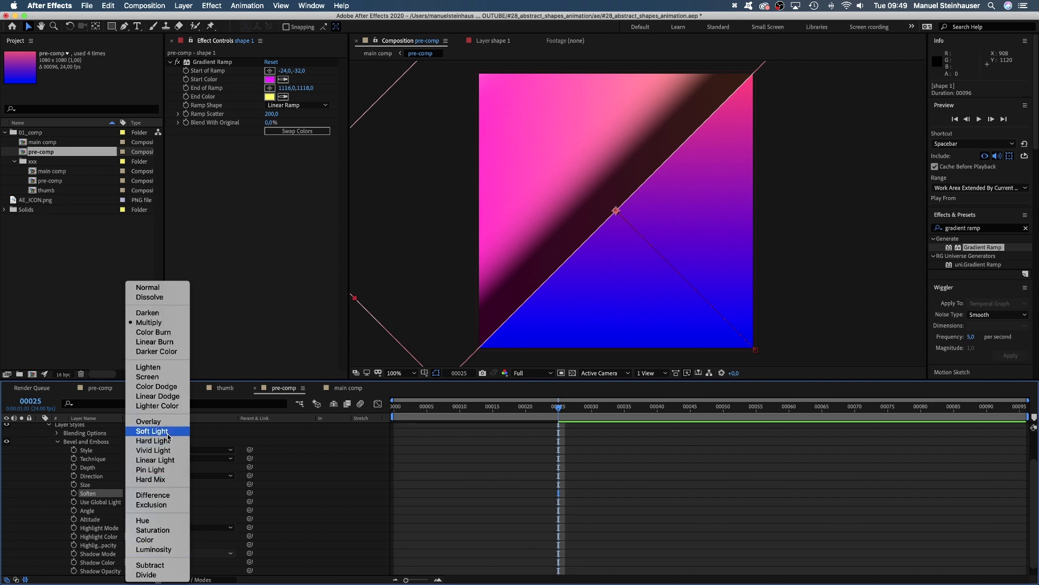
{"action": "left_click", "coordinate": [166, 422]}
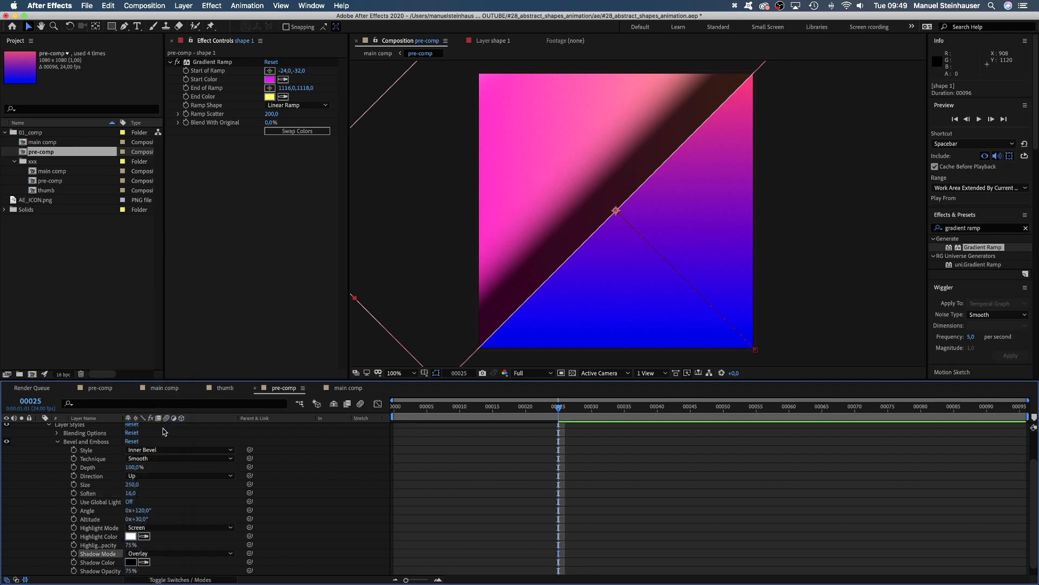
{"action": "left_click", "coordinate": [130, 563]}
{"action": "left_click_drag", "start_coordinate": [281, 440], "coordinate": [280, 376]}
{"action": "left_click_drag", "start_coordinate": [216, 420], "coordinate": [200, 372]}
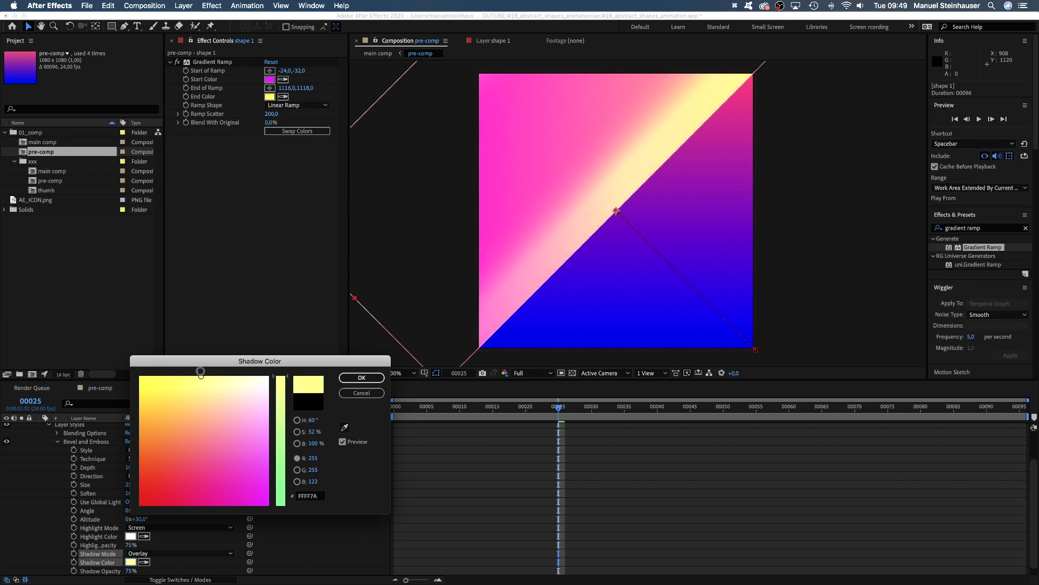
{"action": "left_click", "coordinate": [360, 378]}
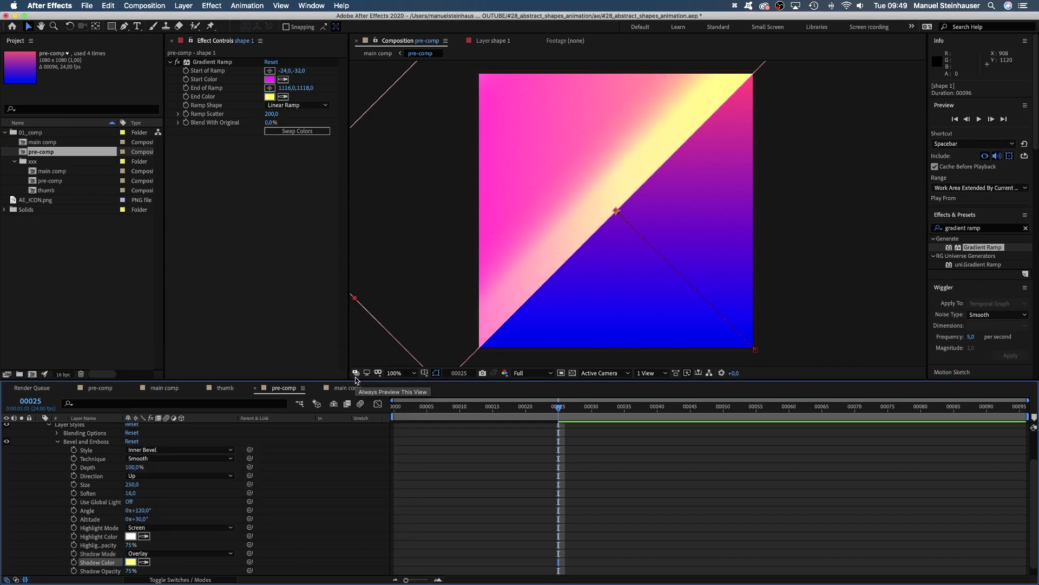
- Show shape 1's transform properties and key a 45° rotation at frame 45
{"action": "left_click", "coordinate": [58, 442]}
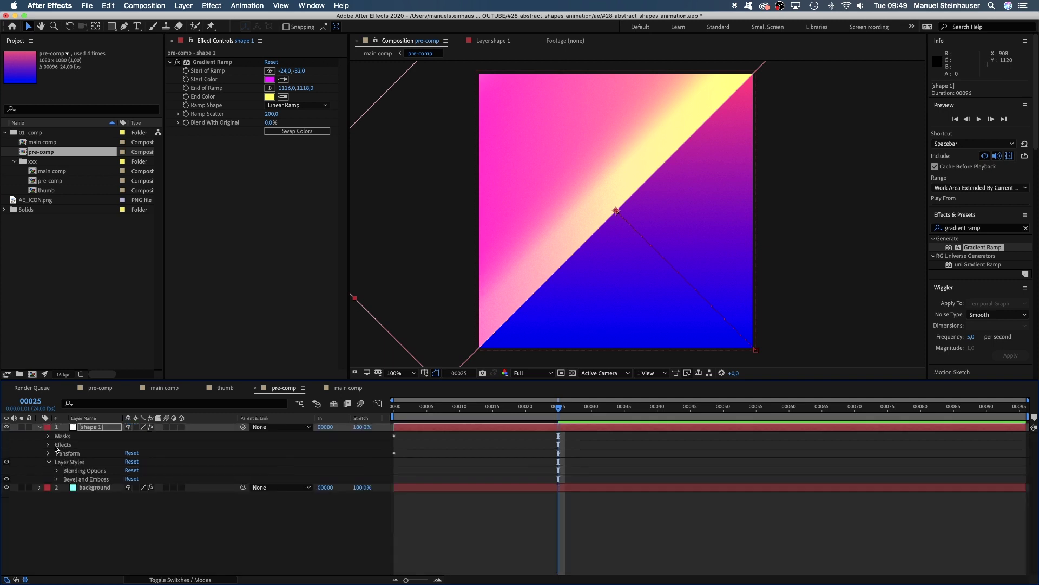
{"action": "left_click", "coordinate": [48, 462]}
{"action": "left_click", "coordinate": [49, 453]}
{"action": "left_click_drag", "start_coordinate": [558, 428], "coordinate": [694, 428]}
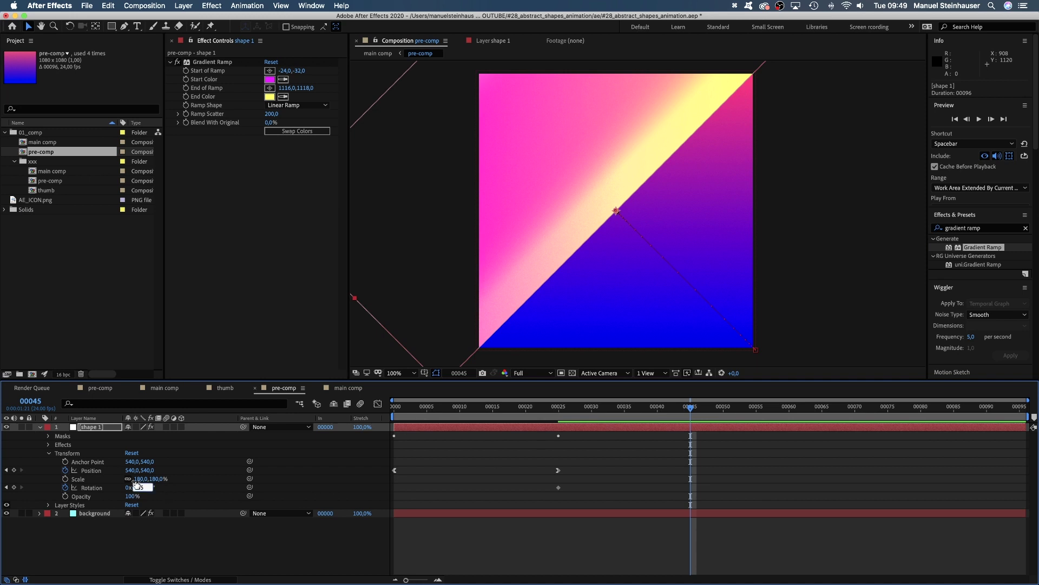
{"action": "type", "text": "45"}
{"action": "key", "text": "Return"}
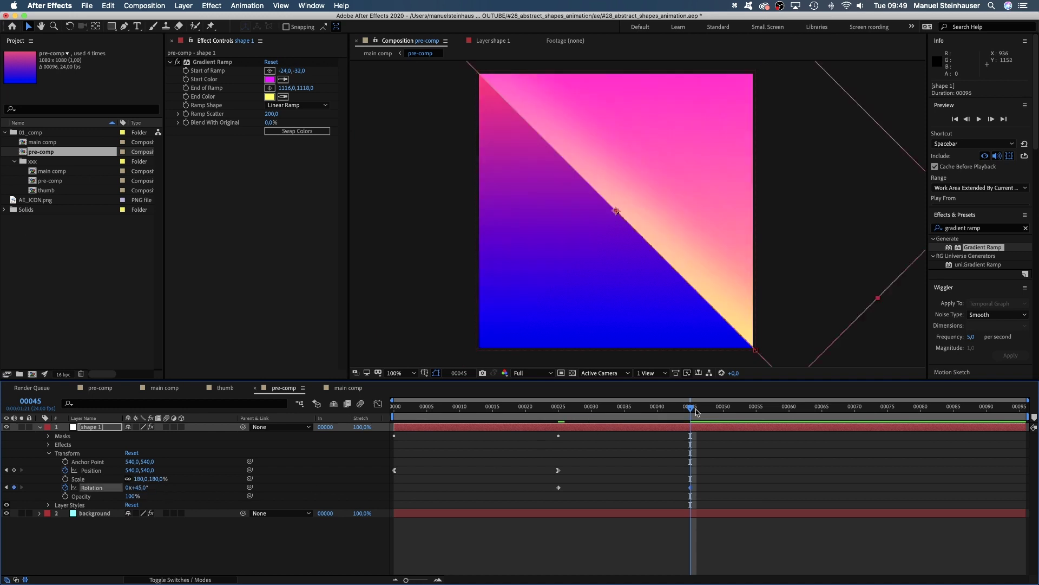
- Key shape 1's rotation at 135° on frame 70 and 90° on frame 90
{"action": "left_click_drag", "start_coordinate": [691, 413], "coordinate": [758, 415]}
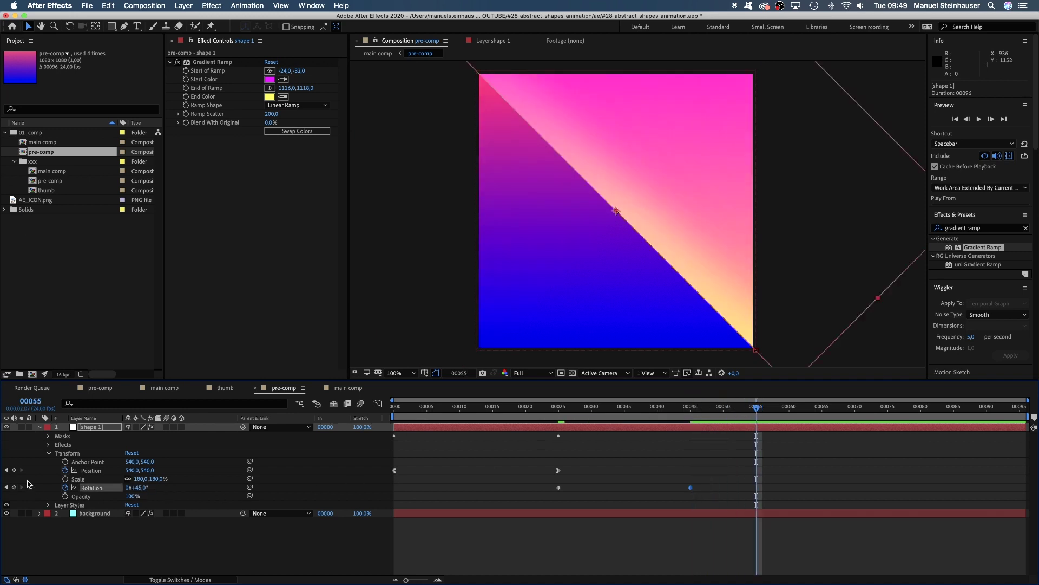
{"action": "left_click_drag", "start_coordinate": [800, 406], "coordinate": [856, 407]}
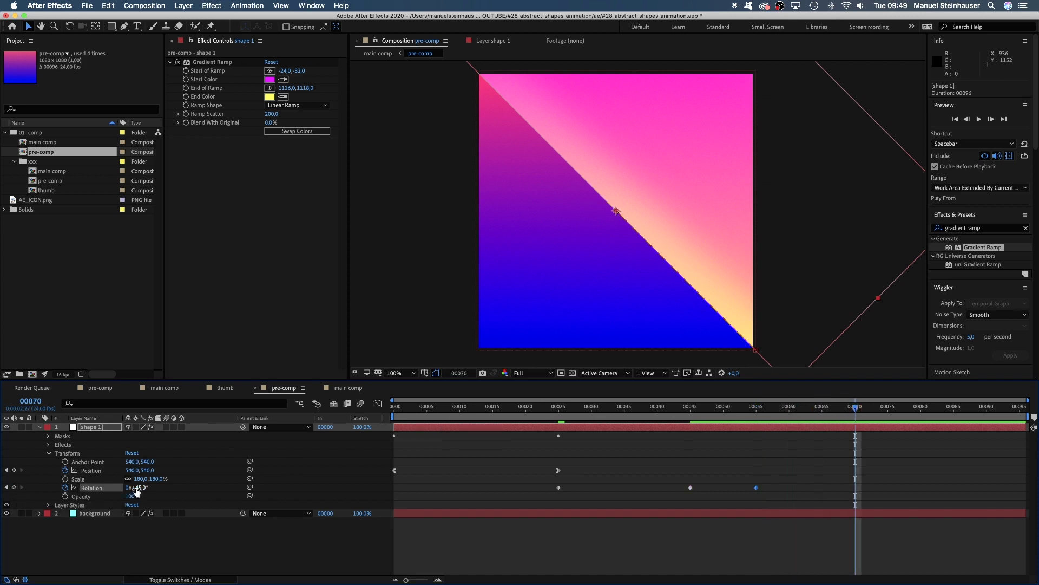
{"action": "type", "text": "135"}
{"action": "key", "text": "Return"}
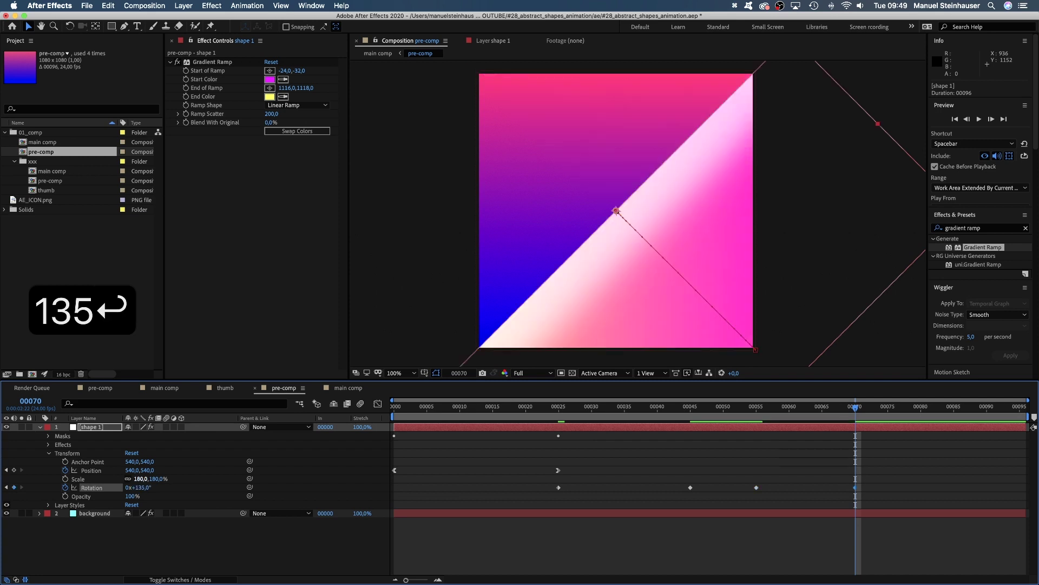
{"action": "left_click", "coordinate": [901, 407]}
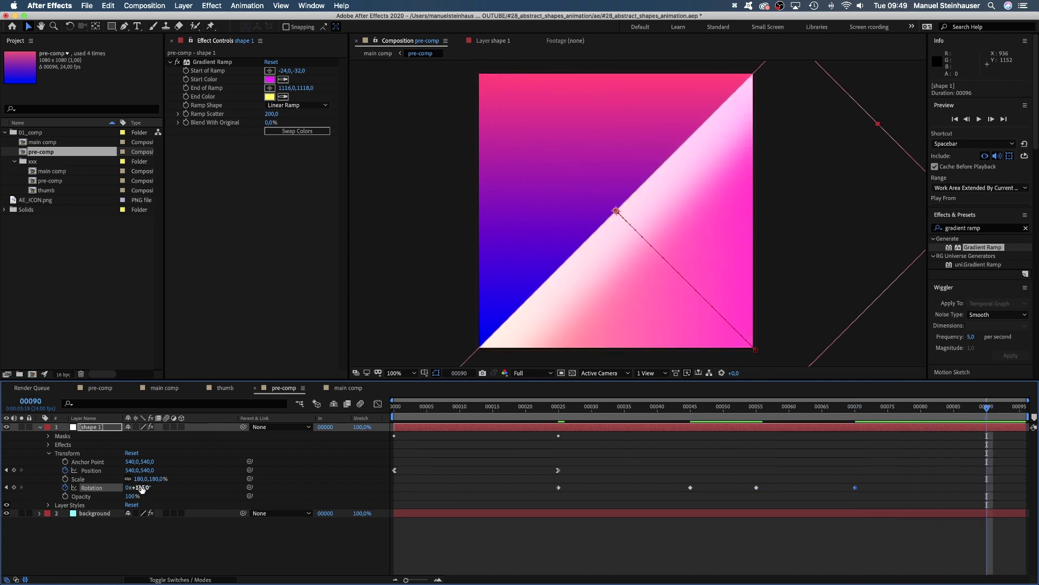
{"action": "type", "text": "90"}
{"action": "key", "text": "Return"}
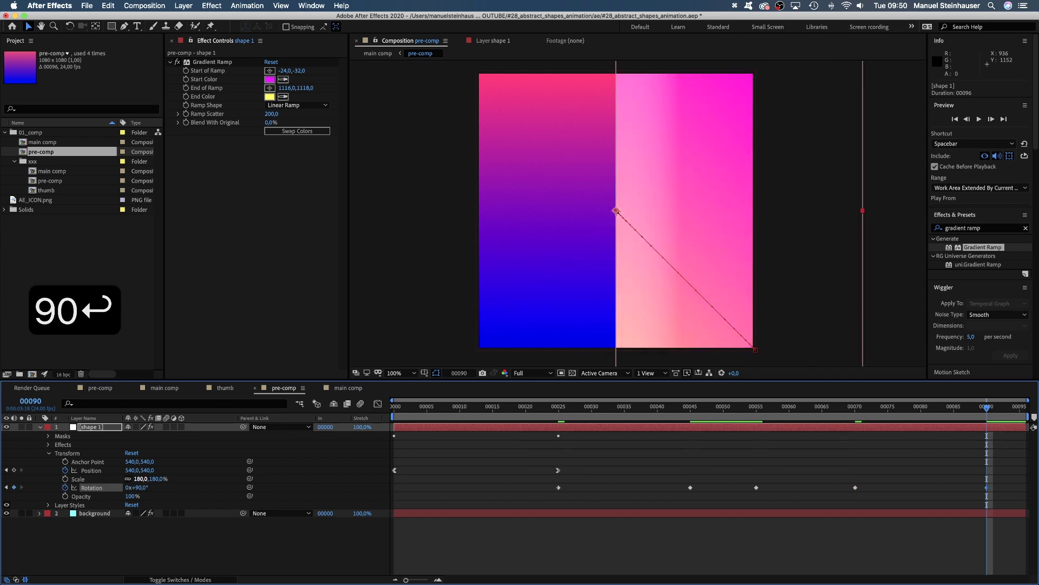
- Ease the rotation keyframes in the Speed Graph, adding a slight overshoot before the final rotation
{"action": "left_click_drag", "start_coordinate": [1002, 483], "coordinate": [550, 512]}
{"action": "left_click", "coordinate": [377, 404]}
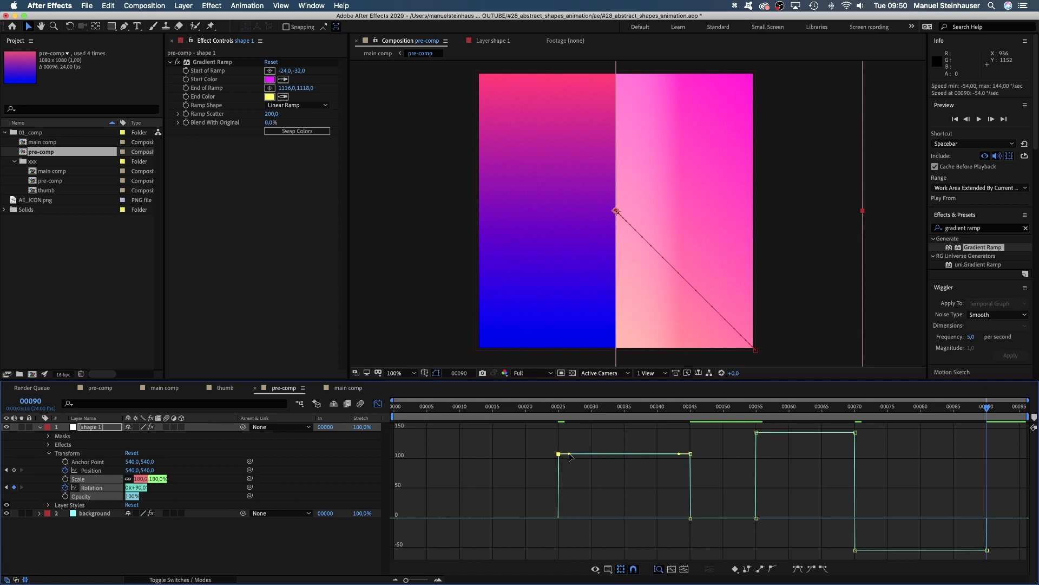
{"action": "left_click_drag", "start_coordinate": [560, 453], "coordinate": [617, 521]}
{"action": "left_click_drag", "start_coordinate": [736, 487], "coordinate": [765, 522]}
{"action": "key", "text": "super+shift+F9"}
{"action": "left_click_drag", "start_coordinate": [851, 519], "coordinate": [894, 541]}
{"action": "left_click_drag", "start_coordinate": [979, 547], "coordinate": [948, 519]}
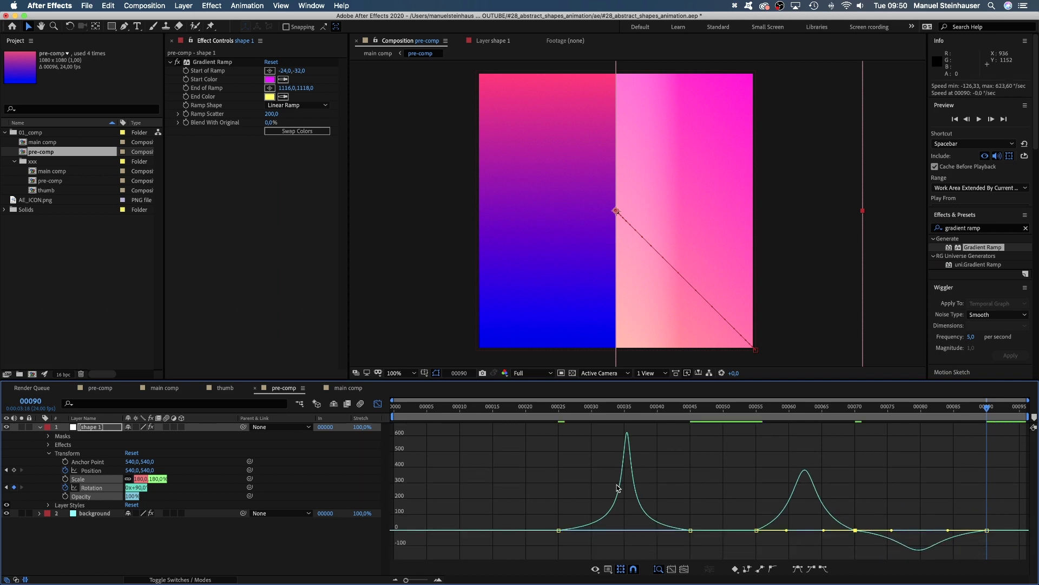
{"action": "left_click", "coordinate": [378, 404]}
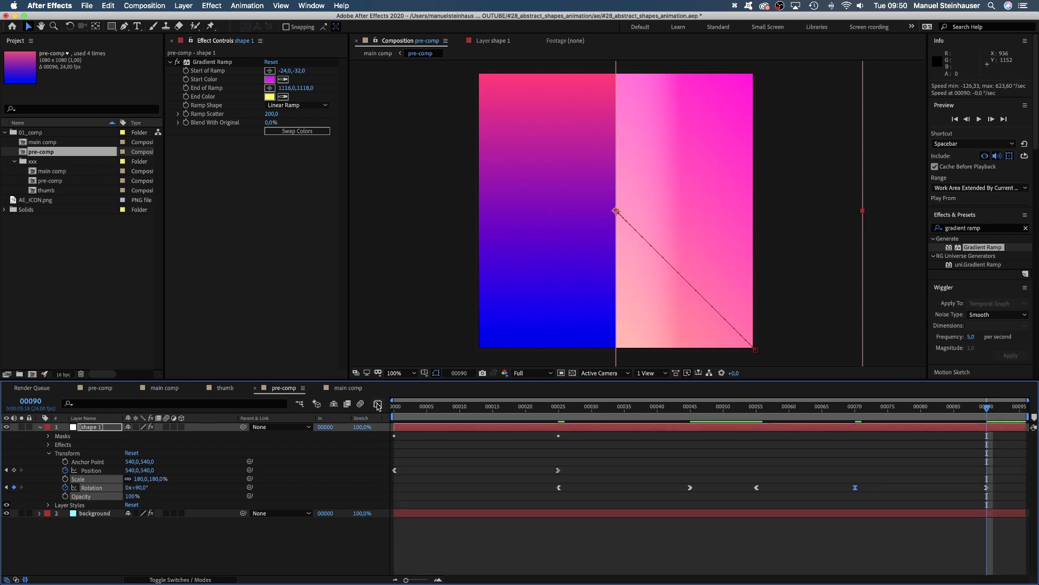
- Make the frame-45 rotation keyframe a hold keyframe
{"action": "left_click", "coordinate": [690, 487]}
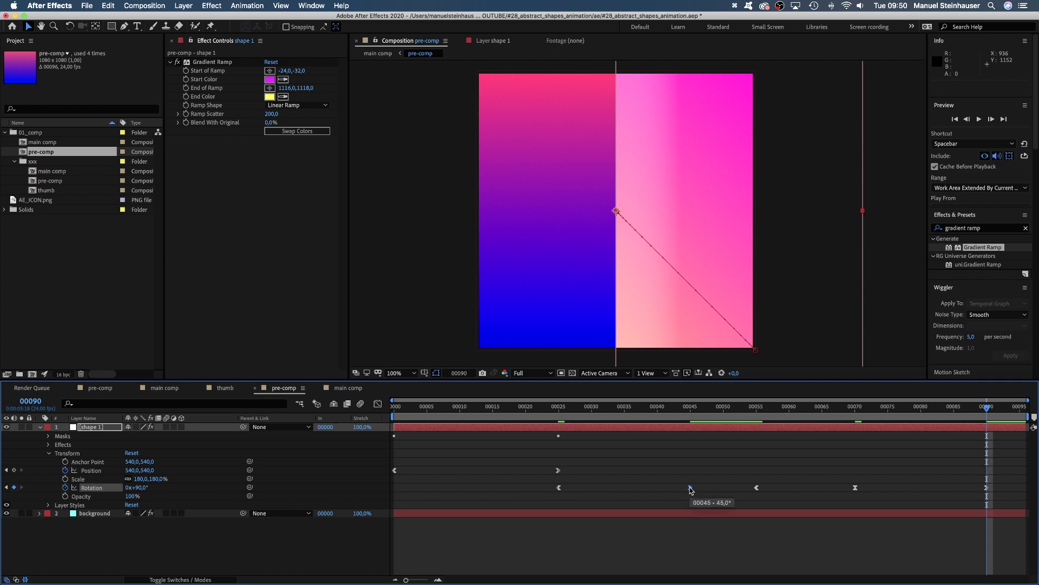
{"action": "right_click", "coordinate": [690, 488]}
{"action": "left_click", "coordinate": [702, 536]}
{"action": "mouse_move", "coordinate": [687, 412]}
{"action": "left_mouse_down"}
{"action": "mouse_move", "coordinate": [749, 415]}
{"action": "mouse_move", "coordinate": [694, 422]}
{"action": "left_mouse_up"}
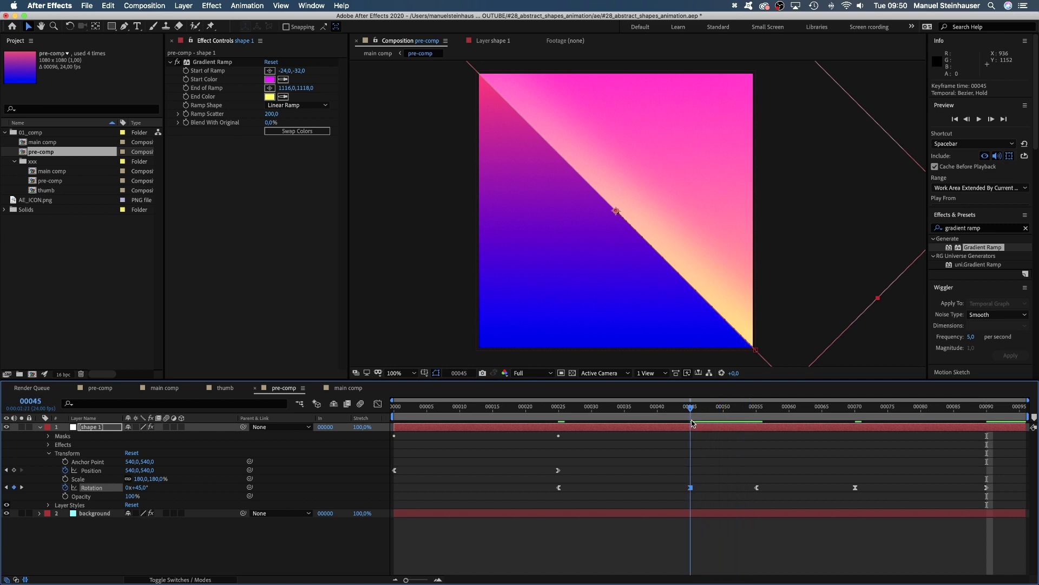
- Open main comp, rewind to the start and preview the mirrored animation
{"action": "double_click", "coordinate": [44, 142]}
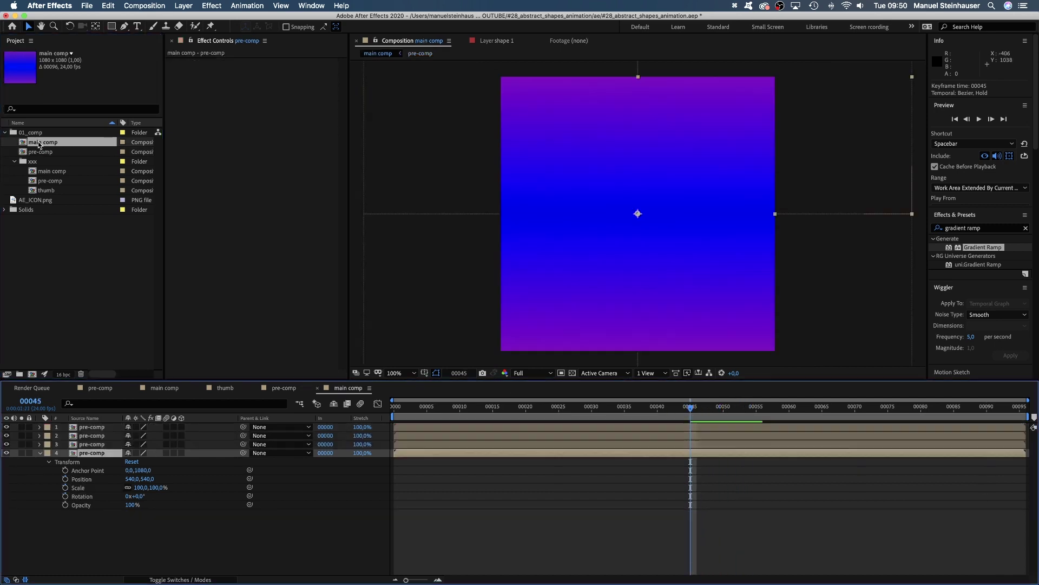
{"action": "left_click_drag", "start_coordinate": [422, 410], "coordinate": [385, 416]}
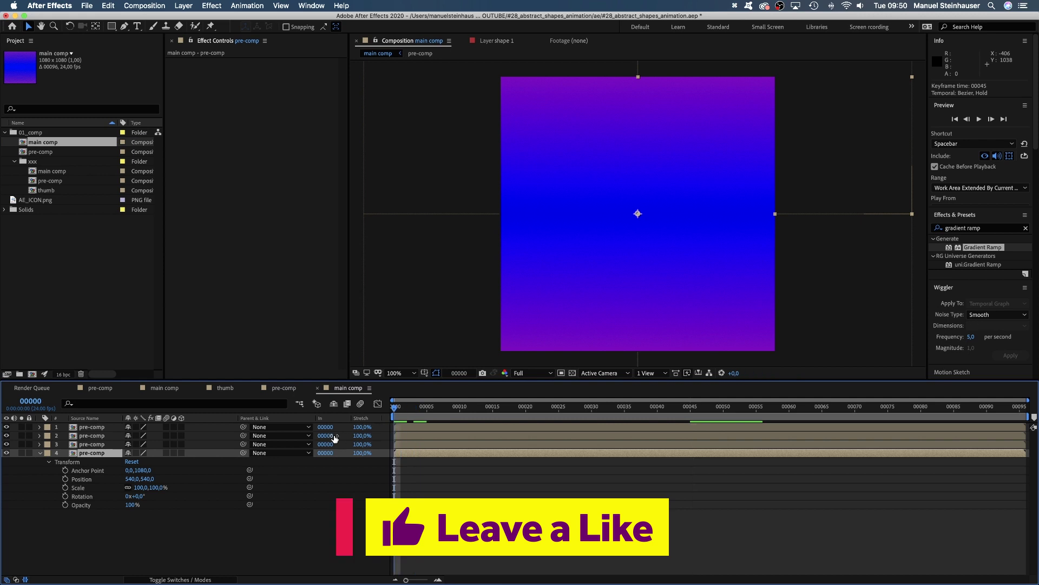
{"action": "key", "text": "space"}
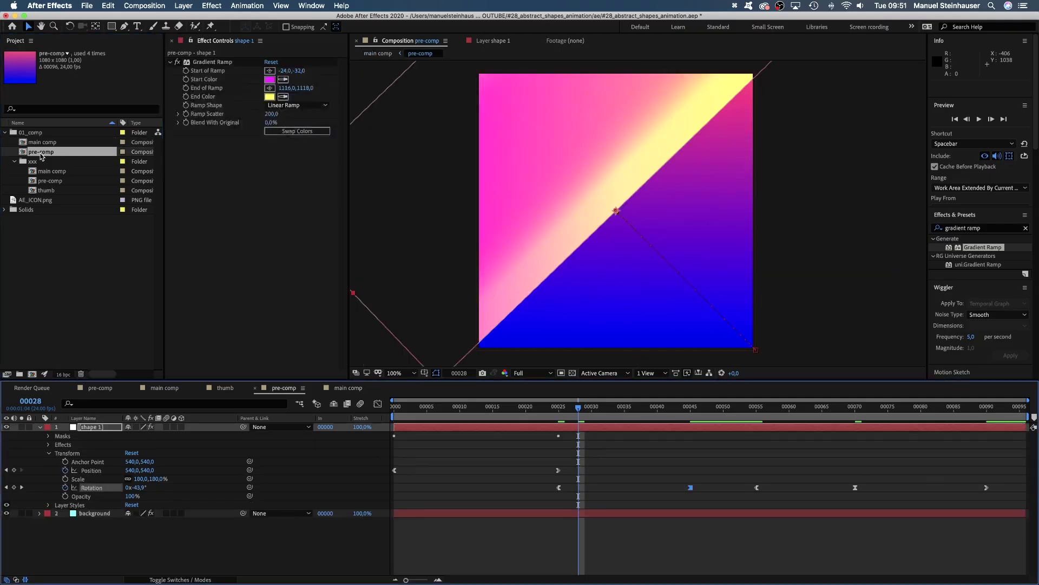
- Add a full-comp rectangle layer named shape 2 that starts at frame 25
{"action": "left_click", "coordinate": [41, 427]}
{"action": "left_click", "coordinate": [152, 497]}
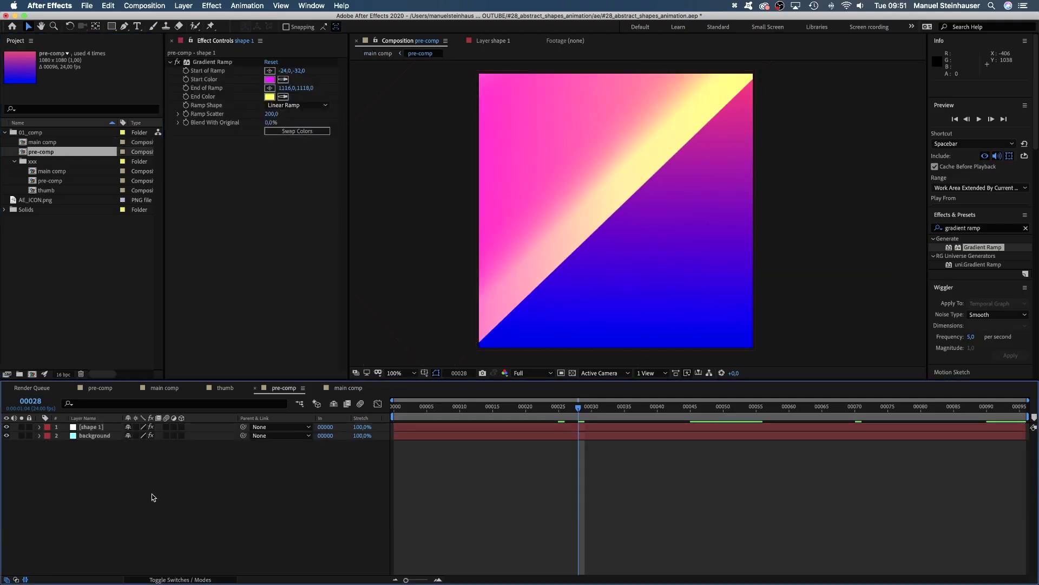
{"action": "double_click", "coordinate": [111, 26]}
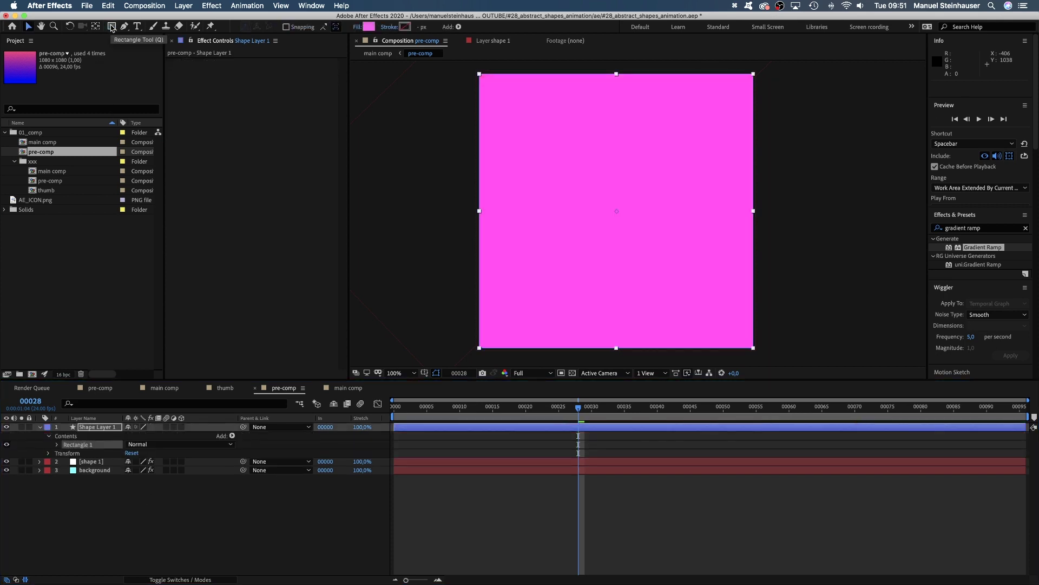
{"action": "left_click", "coordinate": [94, 425]}
{"action": "key", "text": "Return"}
{"action": "type", "text": "shape 2"}
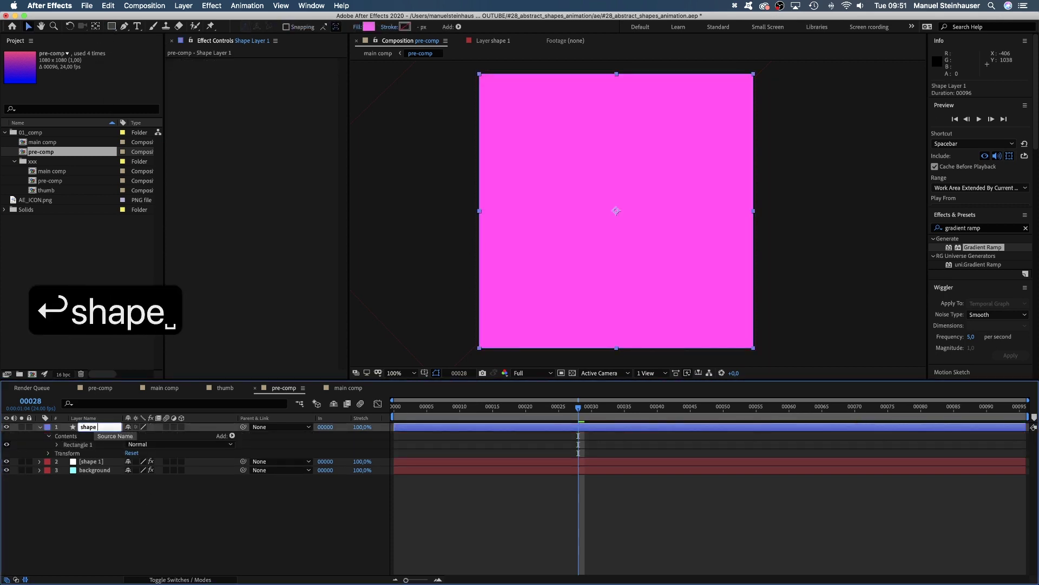
{"action": "key", "text": "Return"}
{"action": "key", "text": "Page_Up"}
{"action": "key", "text": "Page_Up"}
{"action": "key", "text": "Page_Up"}
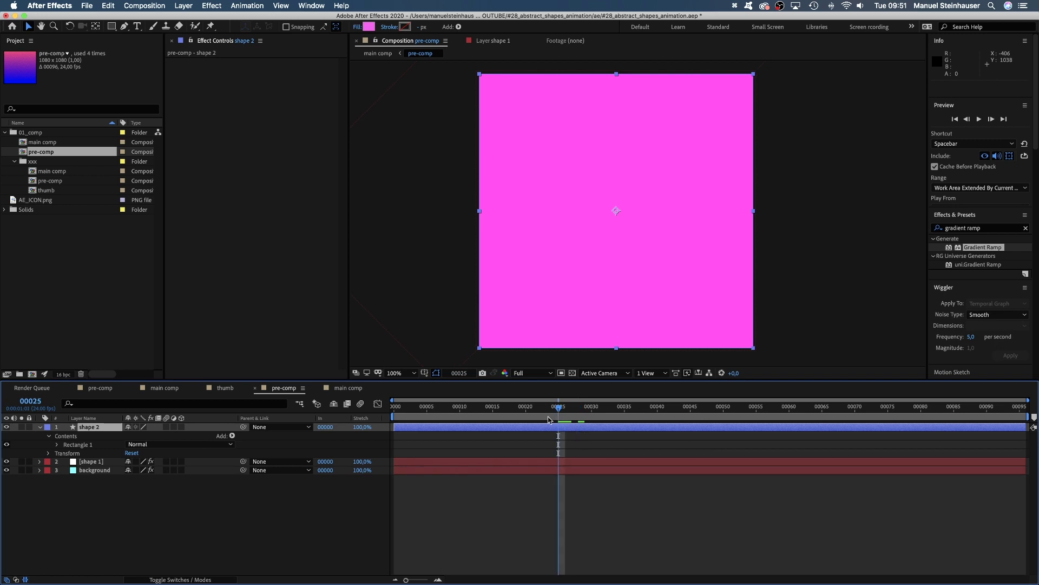
{"action": "left_click_drag", "start_coordinate": [395, 428], "coordinate": [540, 448]}
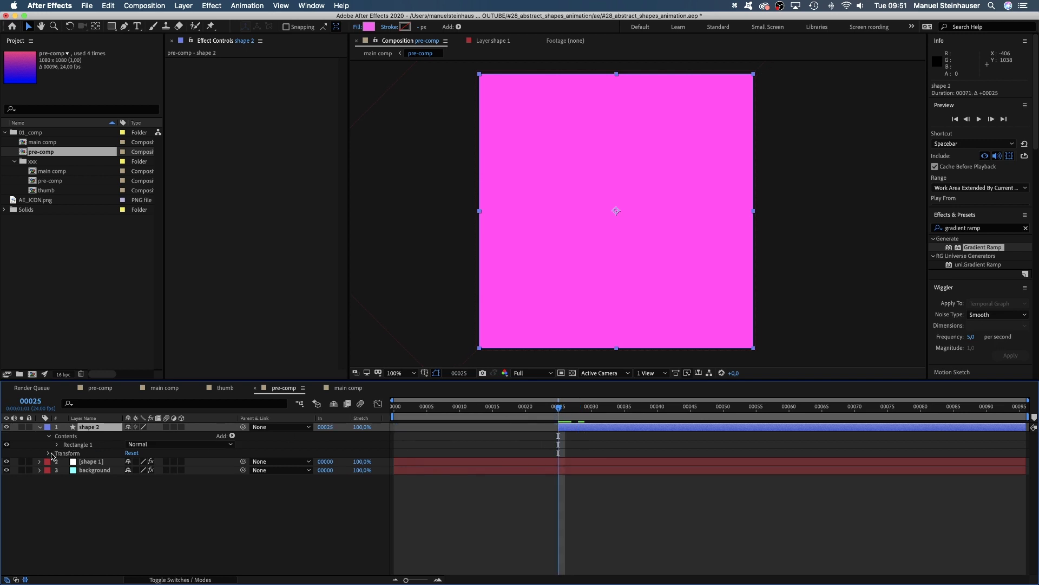
- Set shape 2's Position to 0,1080, Rotation to 45° and Scale to 70%
{"action": "left_click", "coordinate": [48, 453]}
{"action": "left_click", "coordinate": [132, 470]}
{"action": "type", "text": "0"}
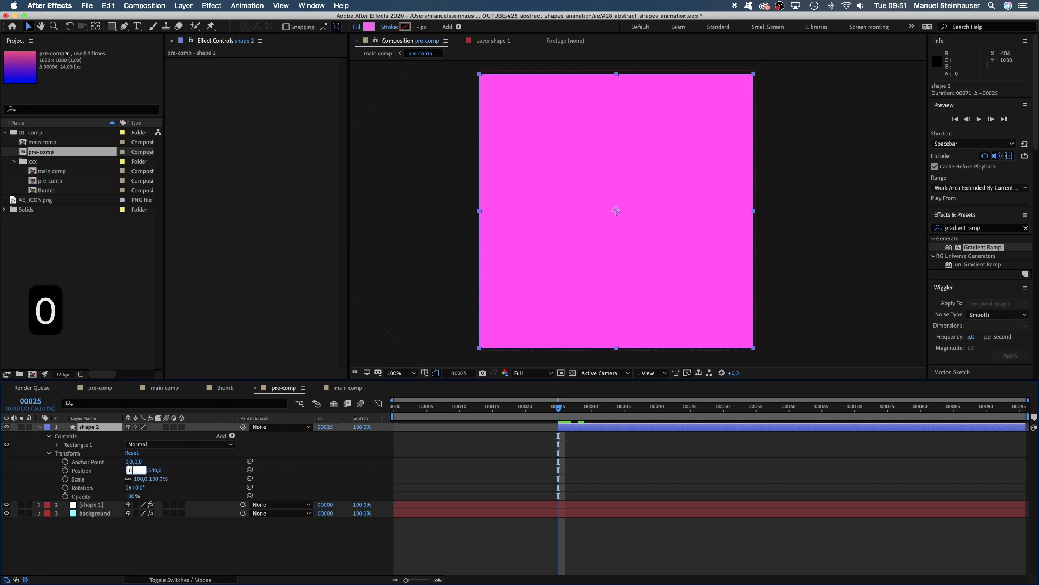
{"action": "key", "text": "Tab"}
{"action": "type", "text": "1080"}
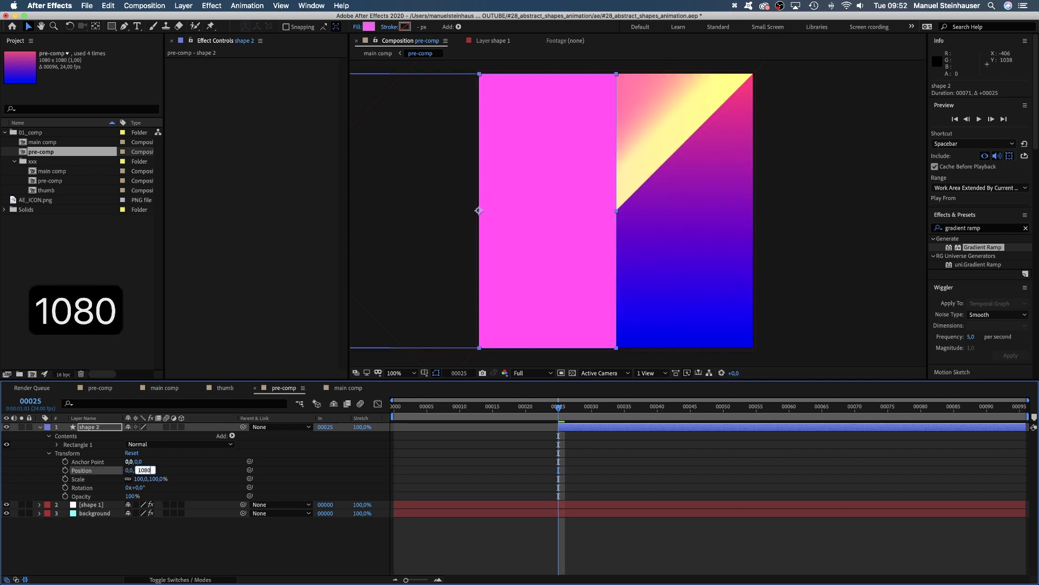
{"action": "key", "text": "Return"}
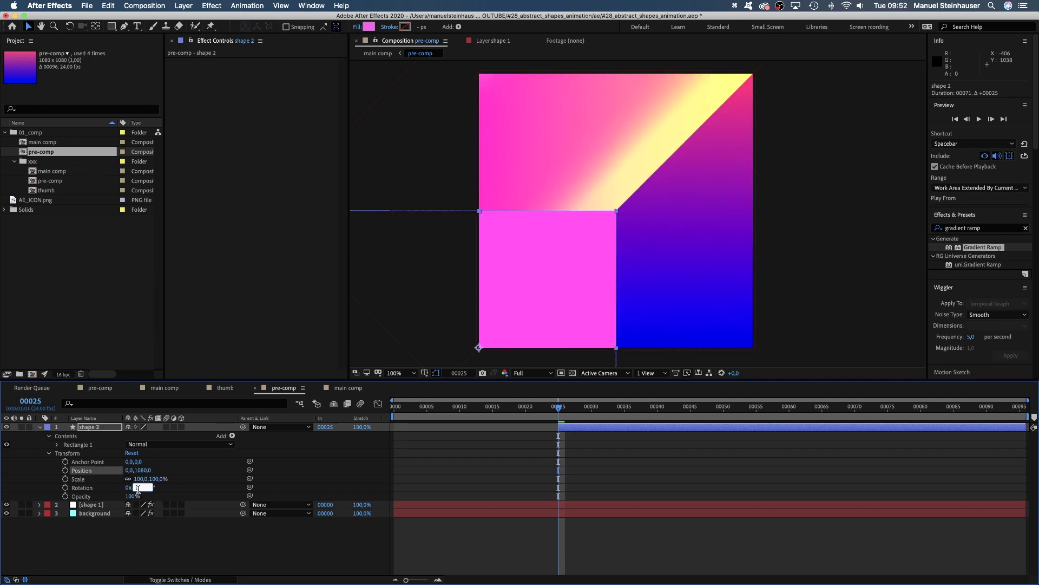
{"action": "type", "text": "45"}
{"action": "key", "text": "Return"}
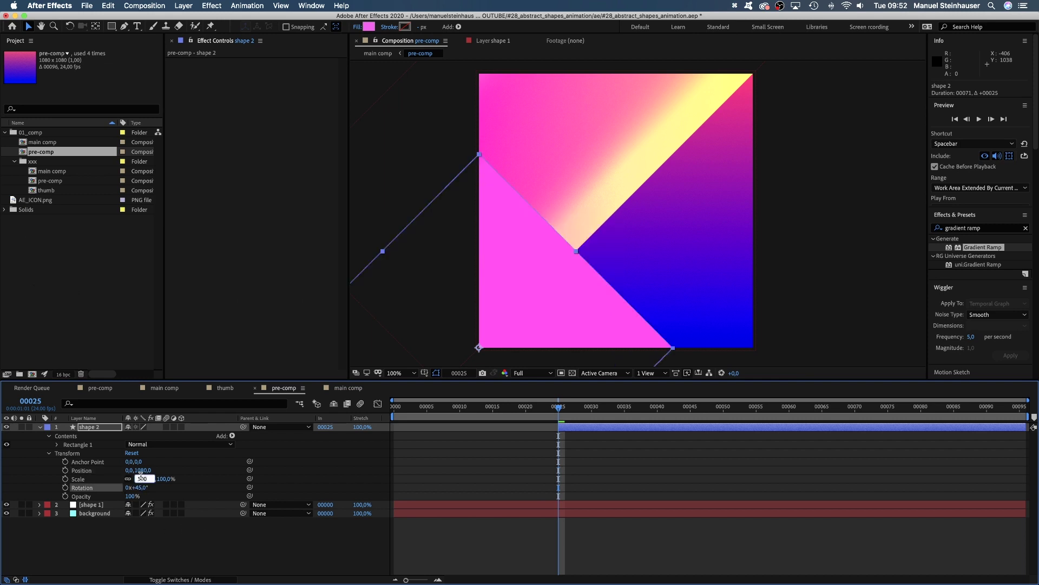
{"action": "type", "text": "70"}
{"action": "key", "text": "Return"}
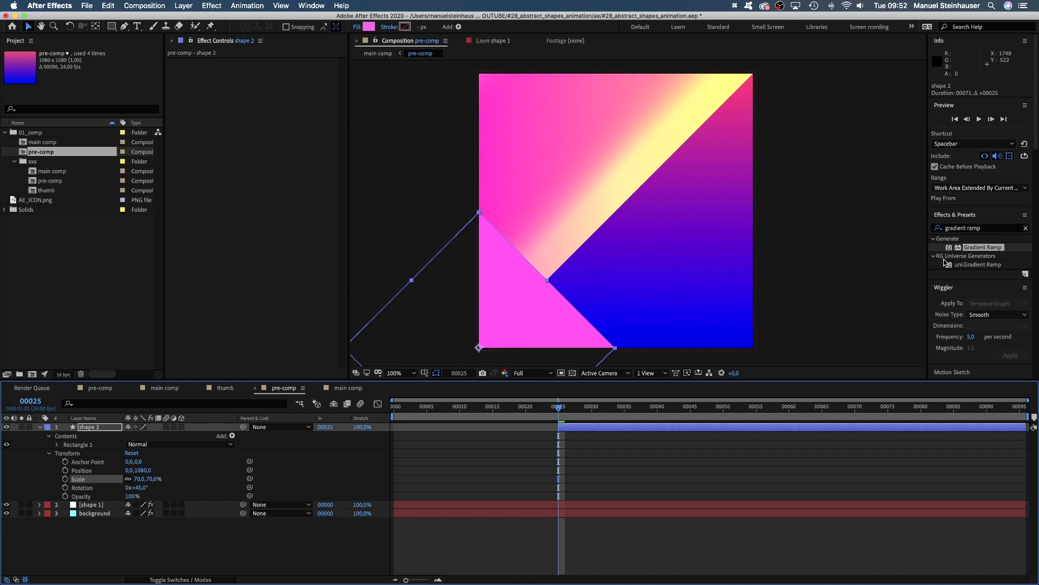
- Apply Gradient Ramp to shape 2 with a pale start colour at the square's left edge
{"action": "left_click_drag", "start_coordinate": [949, 250], "coordinate": [219, 100]}
{"action": "left_click", "coordinate": [269, 79]}
{"action": "left_click_drag", "start_coordinate": [280, 421], "coordinate": [268, 400]}
{"action": "left_click", "coordinate": [361, 377]}
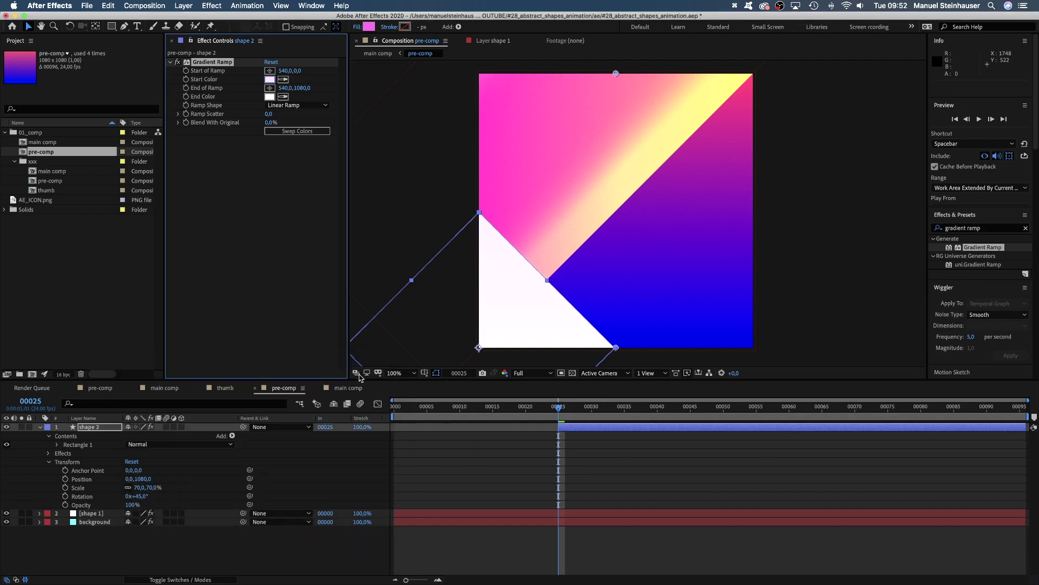
{"action": "left_click", "coordinate": [273, 71]}
{"action": "left_click", "coordinate": [478, 197]}
- Set the gradient end to pink FF90FF, placed near the bottom-left corner at -4,1018
{"action": "left_click", "coordinate": [269, 97]}
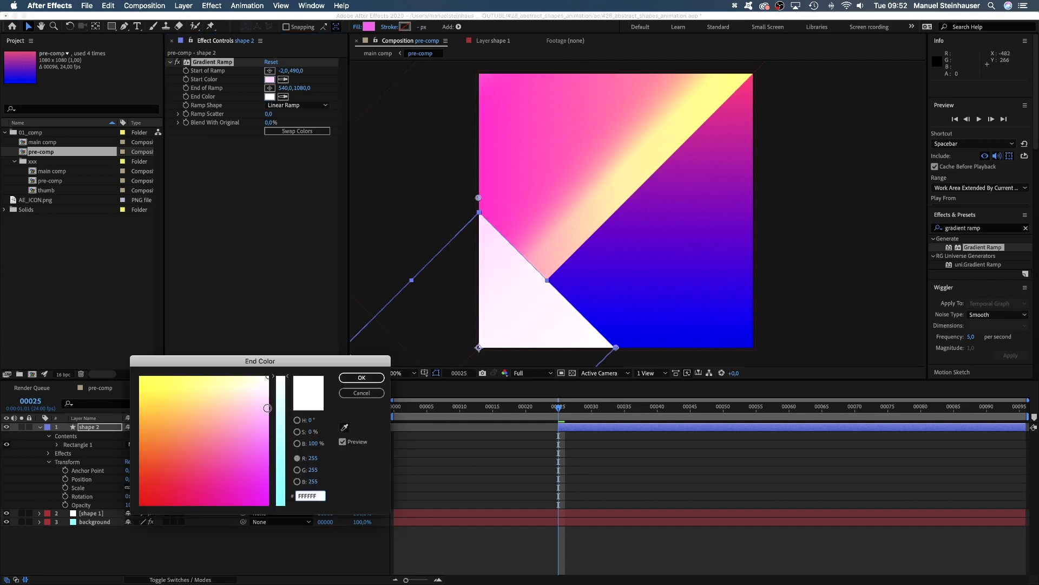
{"action": "left_click_drag", "start_coordinate": [267, 404], "coordinate": [269, 419]}
{"action": "left_click", "coordinate": [362, 378]}
{"action": "left_click", "coordinate": [270, 88]}
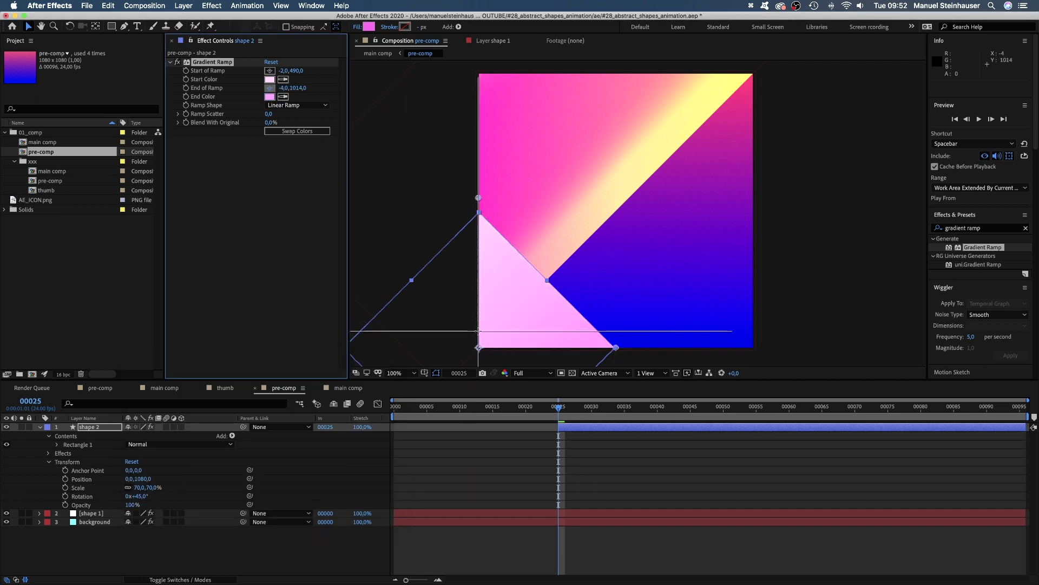
{"action": "left_click", "coordinate": [478, 334]}
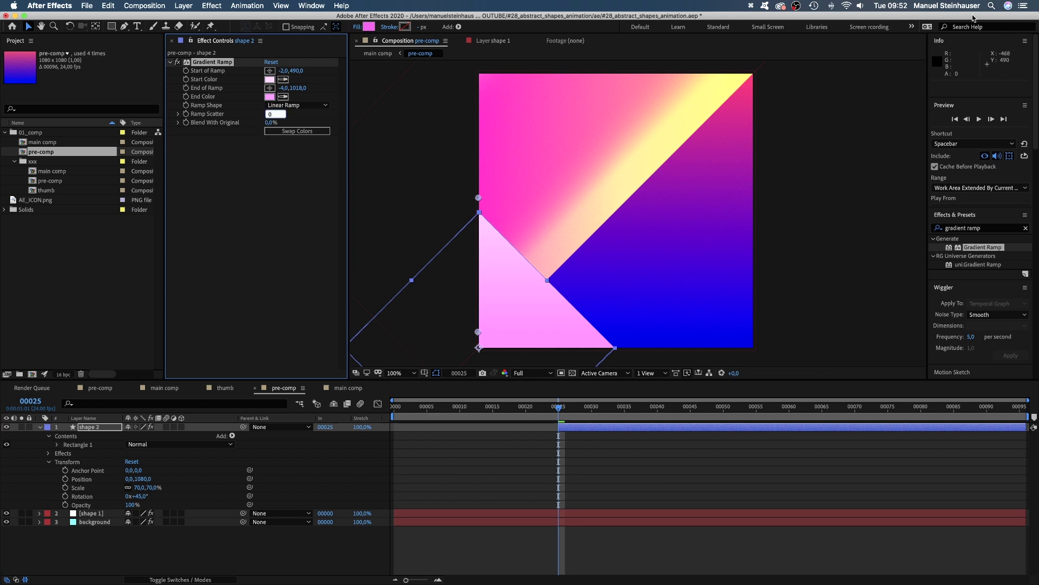
- Set Ramp Scatter to 200 and move the playhead to frame 40
{"action": "type", "text": "200"}
{"action": "key", "text": "Return"}
{"action": "left_click_drag", "start_coordinate": [589, 413], "coordinate": [657, 435]}
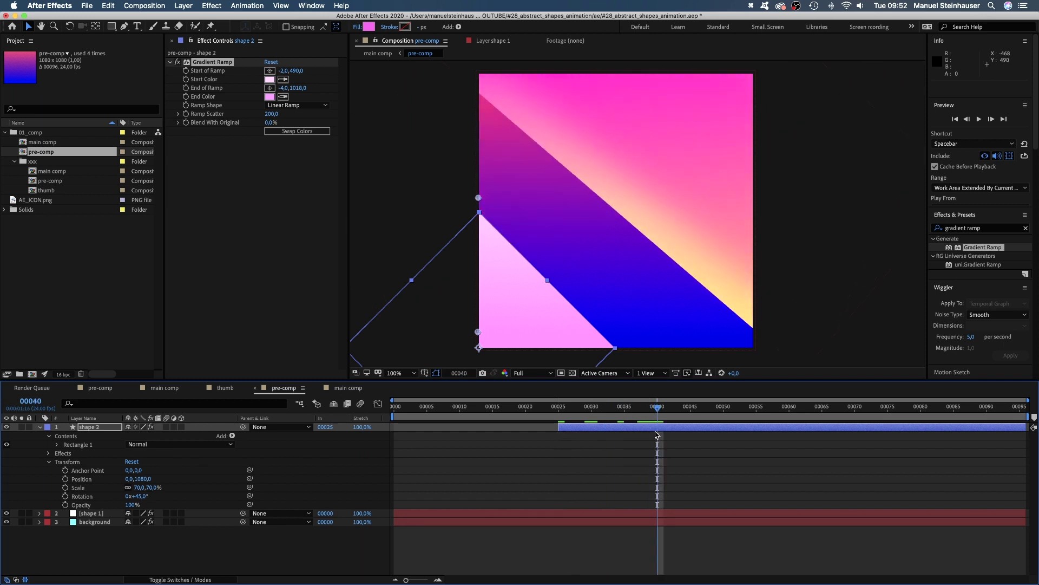
- Keyframe shape 2's Scale at 0% on frame 25, then 5,5% on the following frame
{"action": "left_click", "coordinate": [65, 487]}
{"action": "left_click_drag", "start_coordinate": [632, 407], "coordinate": [557, 449]}
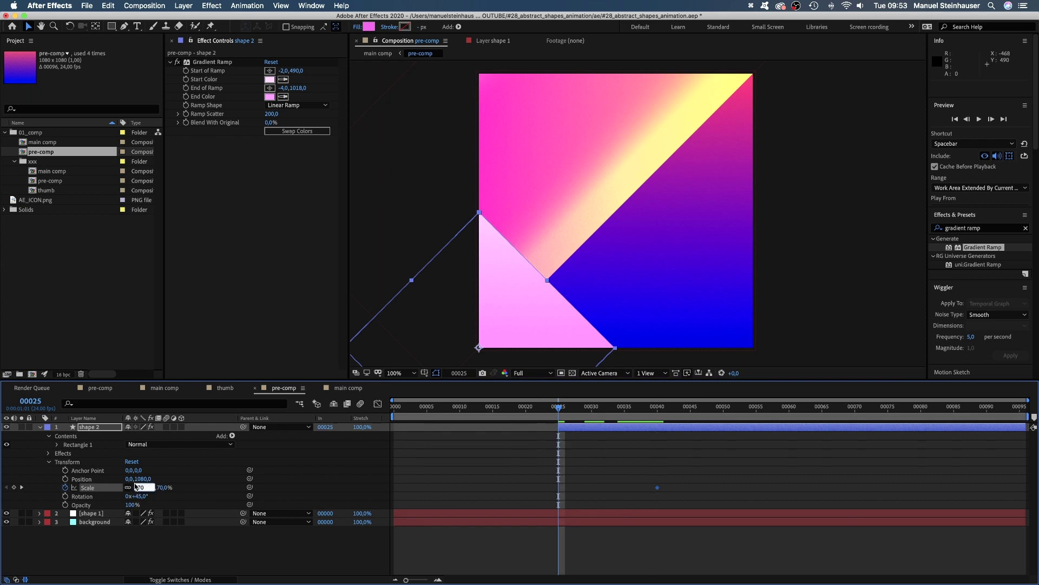
{"action": "type", "text": "0"}
{"action": "key", "text": "Return"}
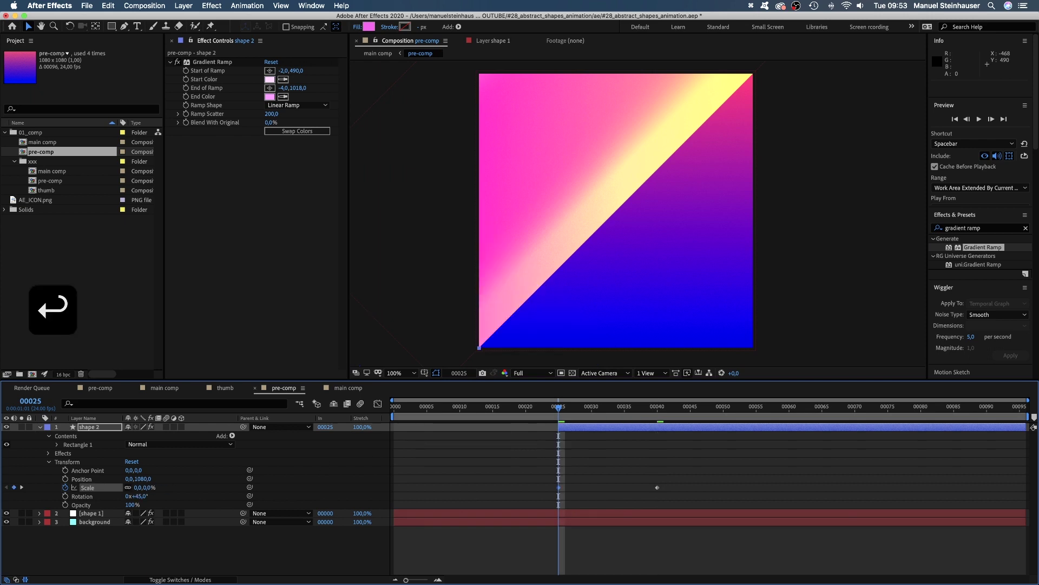
{"action": "key", "text": "super+Right"}
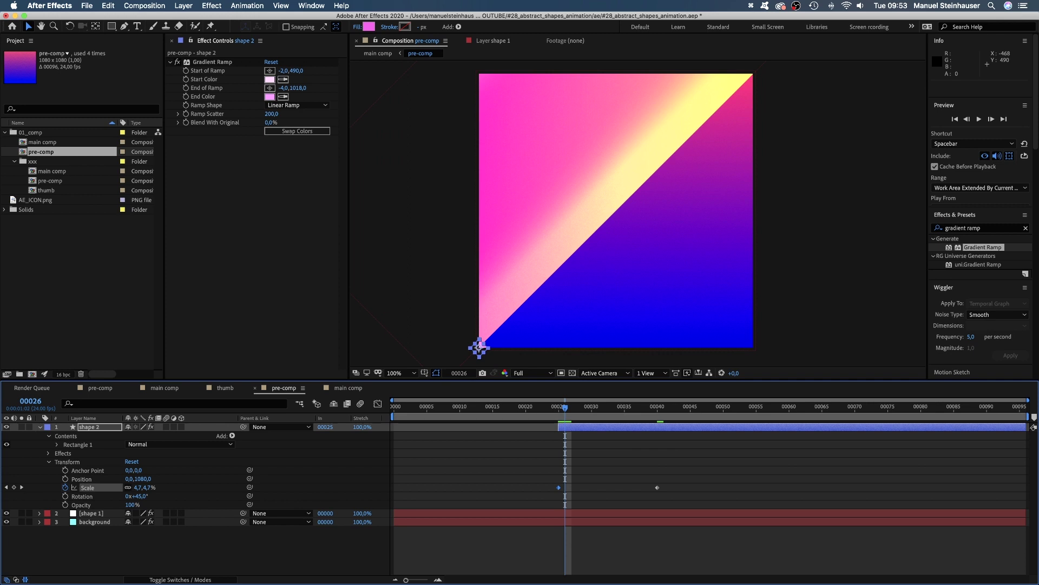
{"action": "key", "text": "Page_Down"}
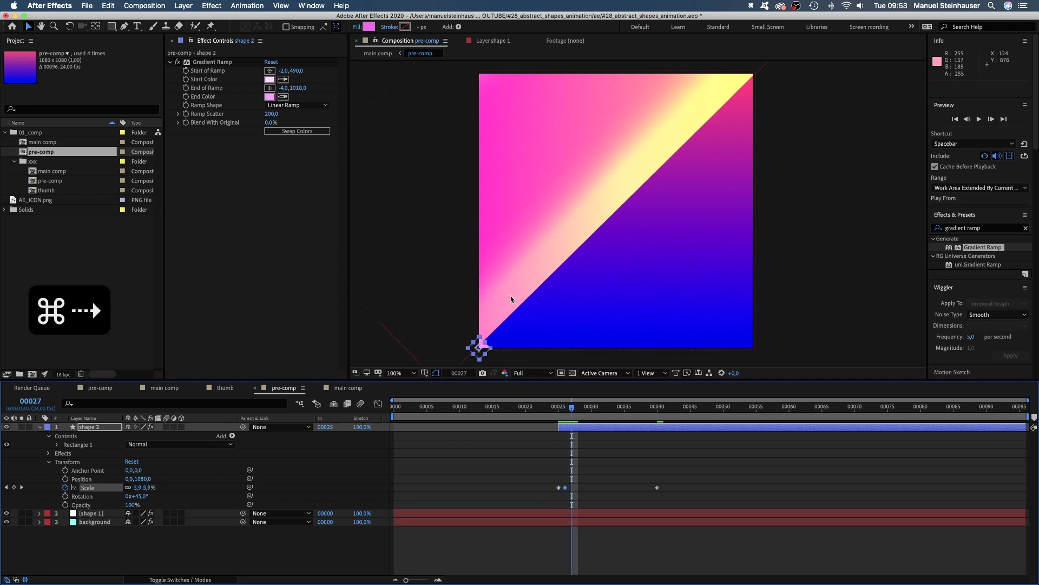
{"action": "key", "text": "Page_Up"}
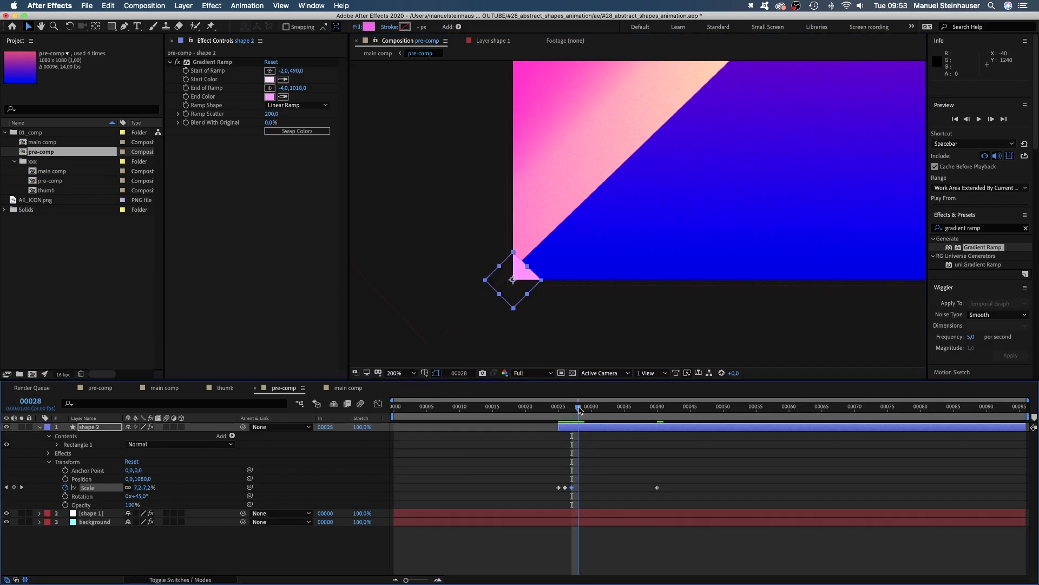
{"action": "mouse_move", "coordinate": [135, 487]}
{"action": "left_mouse_down"}
{"action": "mouse_move", "coordinate": [146, 488]}
{"action": "mouse_move", "coordinate": [136, 487]}
{"action": "left_mouse_up"}
{"action": "key", "text": "BackSpace"}
{"action": "type", "text": "5,5"}
{"action": "key", "text": "Return"}
- Add stepped scale keyframes of 10%, 25,7% and 28% up to frame 33
{"action": "key", "text": "Page_Down"}
{"action": "left_click", "coordinate": [139, 487]}
{"action": "type", "text": "10"}
{"action": "key", "text": "Return"}
{"action": "key", "text": "Page_Down"}
{"action": "left_click", "coordinate": [136, 487]}
{"action": "type", "text": "25,7"}
{"action": "key", "text": "Return"}
{"action": "left_click", "coordinate": [611, 410]}
{"action": "left_click", "coordinate": [139, 487]}
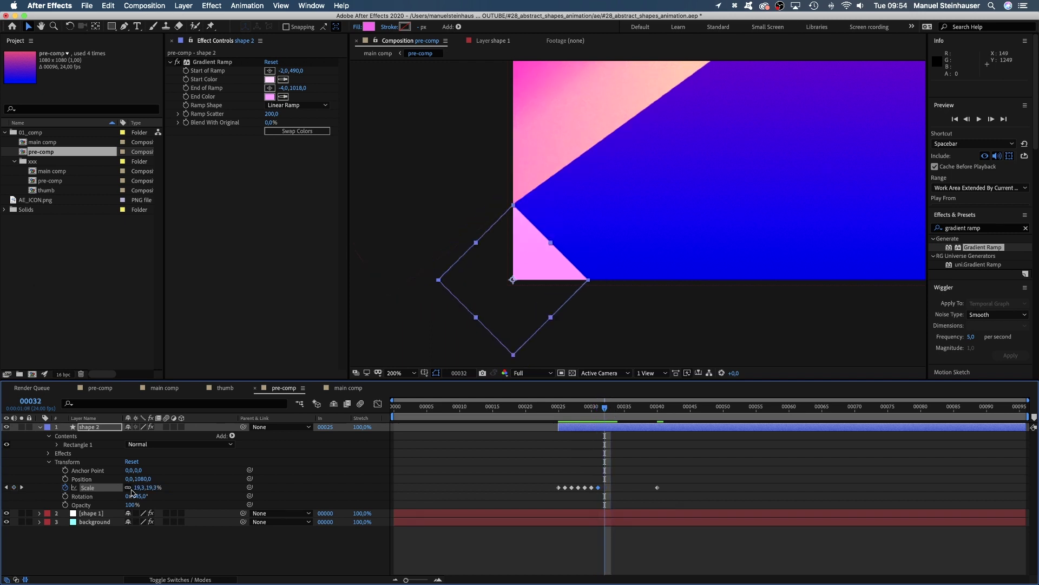
{"action": "type", "text": "28"}
{"action": "key", "text": "Return"}
- Apply Easy Ease In to the final 70% scale keyframe at frame 40
{"action": "left_click_drag", "start_coordinate": [612, 407], "coordinate": [657, 407]}
{"action": "left_click", "coordinate": [662, 490]}
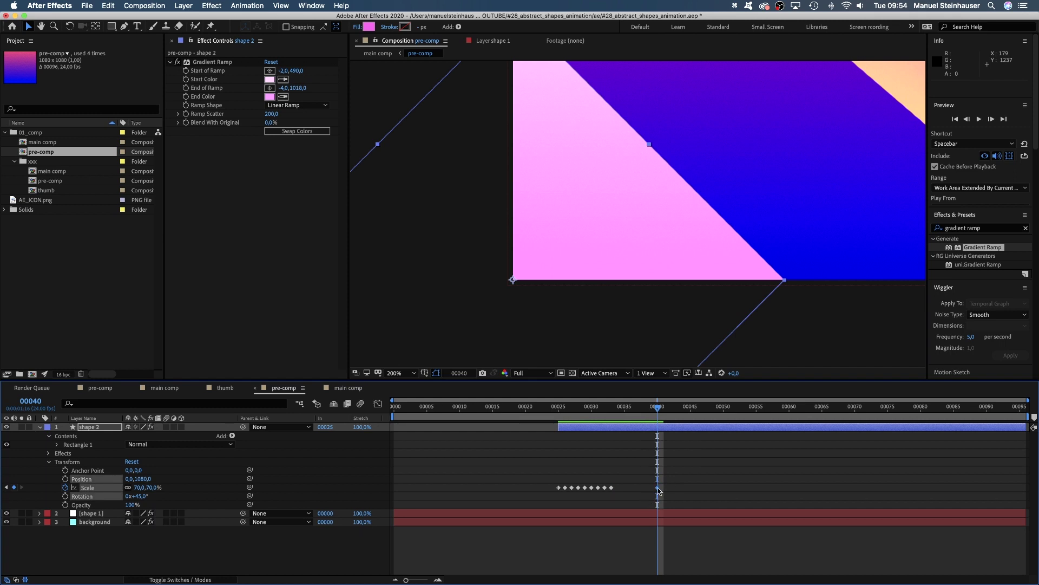
{"action": "right_click", "coordinate": [660, 488]}
{"action": "mouse_move", "coordinate": [704, 574]}
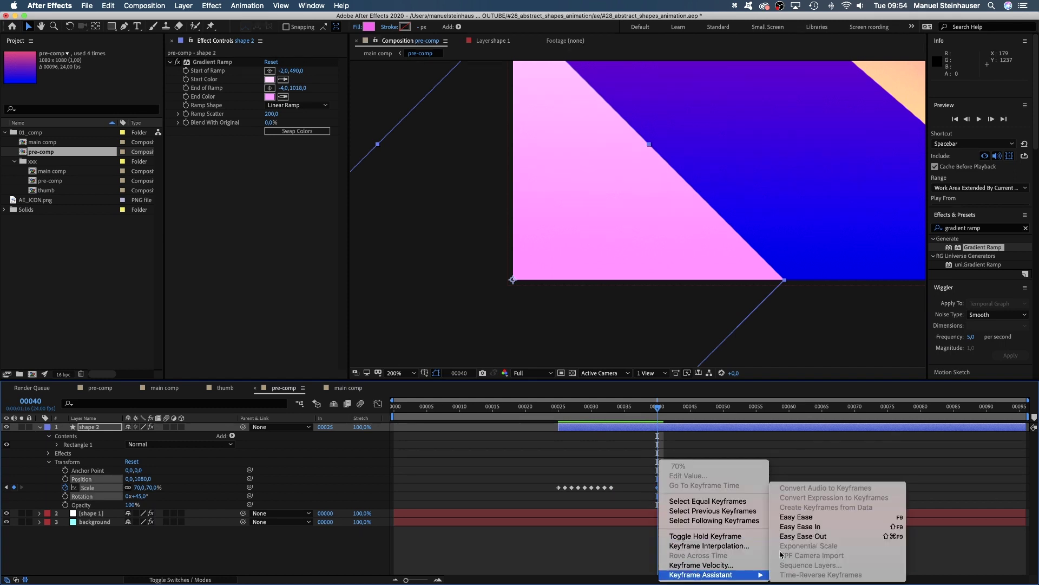
{"action": "left_click", "coordinate": [808, 526]}
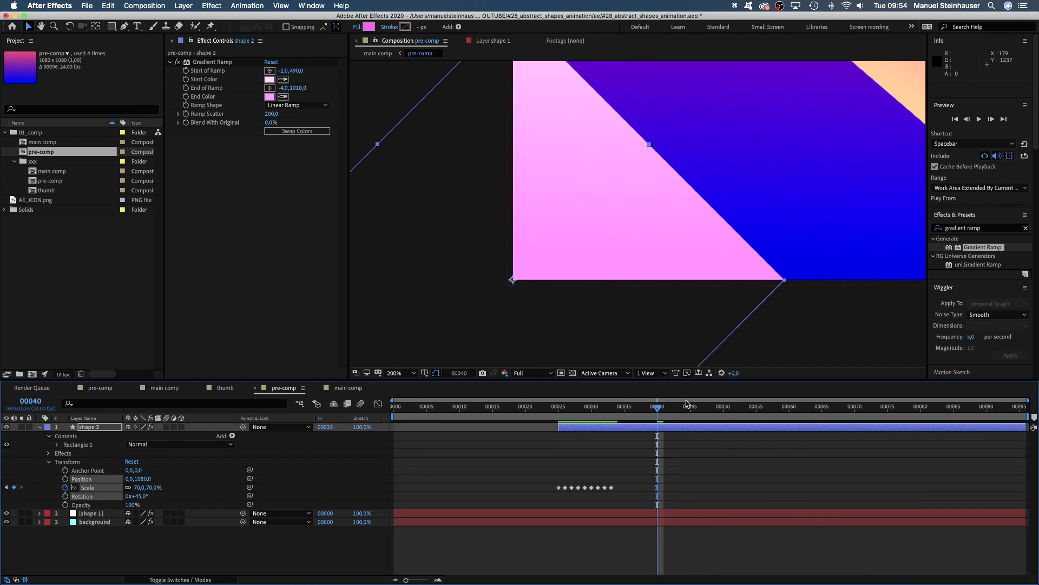
{"action": "left_click_drag", "start_coordinate": [681, 407], "coordinate": [760, 417]}
{"action": "left_click", "coordinate": [404, 373]}
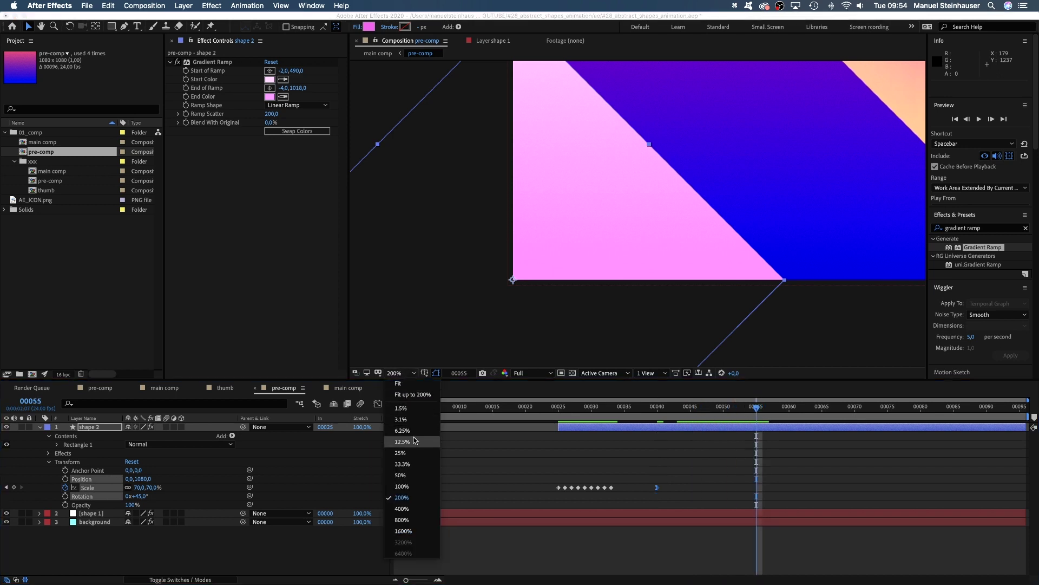
- Show the viewer at 100% and split shape 2 at frame 55 into shape 3
{"action": "left_click", "coordinate": [418, 490]}
{"action": "key", "text": "space"}
{"action": "left_click_drag", "start_coordinate": [665, 198], "coordinate": [571, 299]}
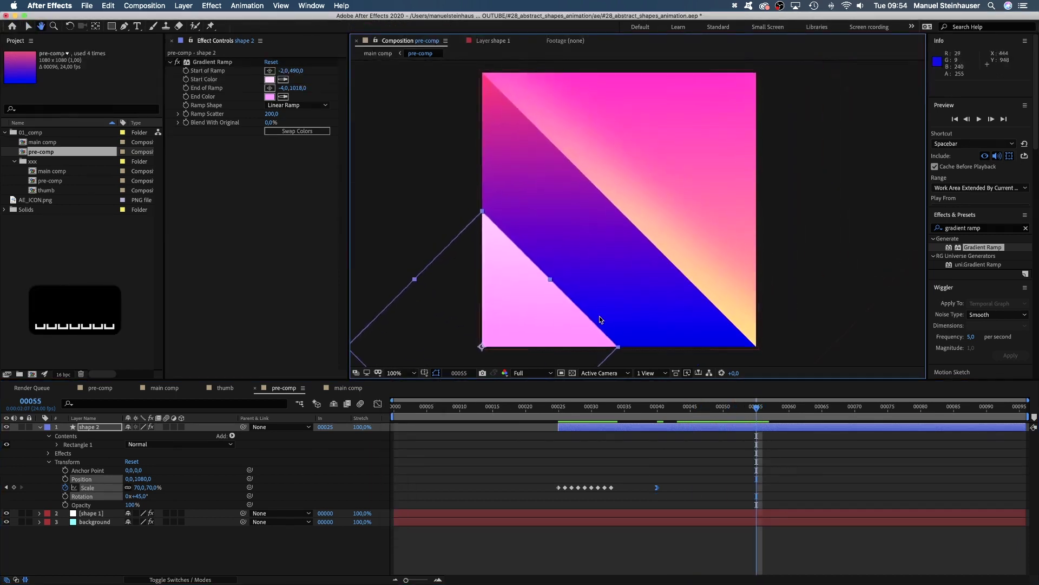
{"action": "left_click", "coordinate": [766, 431]}
{"action": "key", "text": "shift+super+d"}
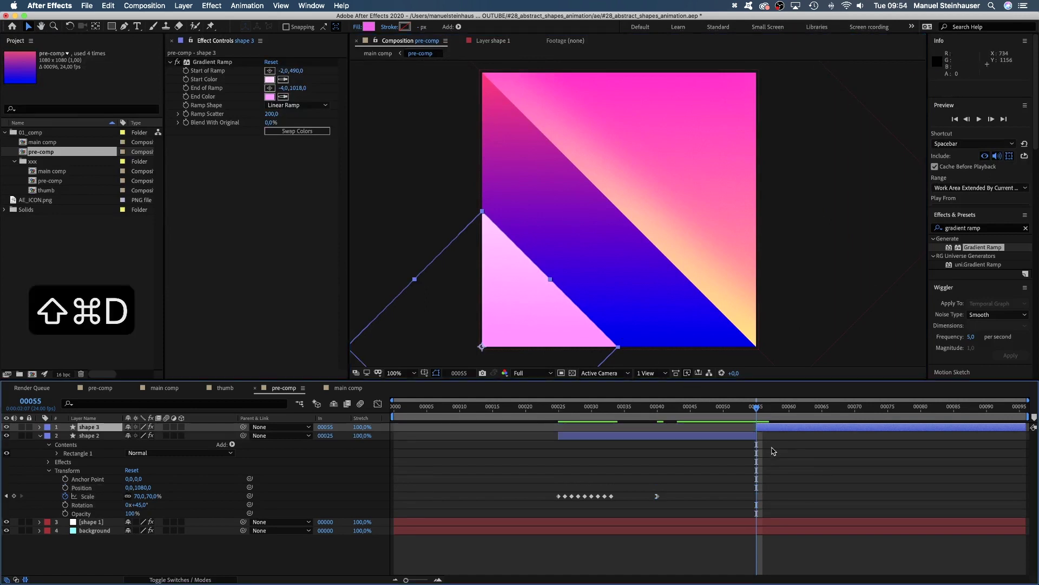
- Convert shape 3's Rectangle Path 1 to a Bezier path and expose its Path property
{"action": "left_click", "coordinate": [40, 427]}
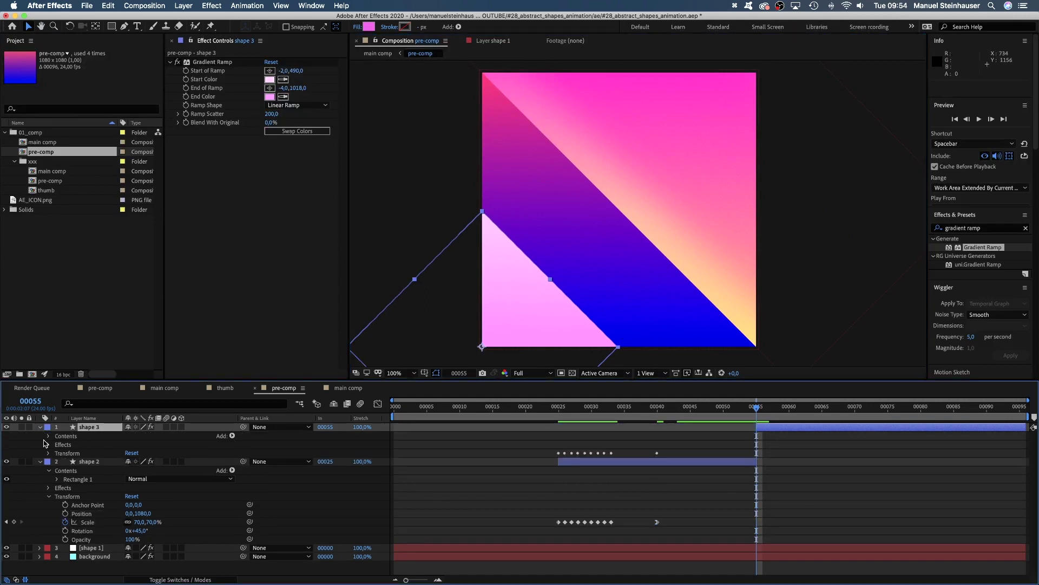
{"action": "left_click", "coordinate": [48, 436]}
{"action": "left_click", "coordinate": [57, 445]}
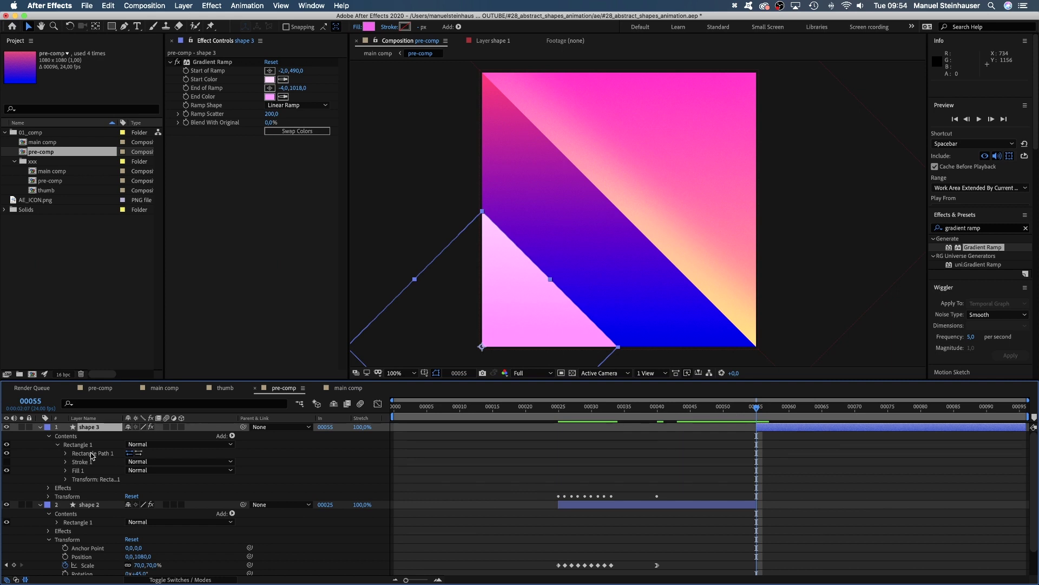
{"action": "left_click", "coordinate": [91, 454]}
{"action": "right_click", "coordinate": [93, 453]}
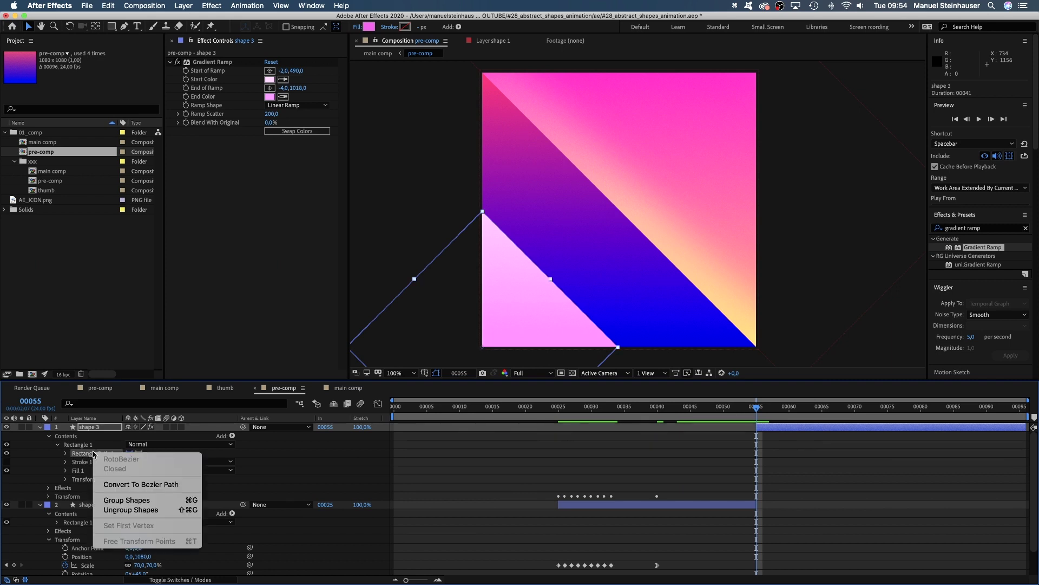
{"action": "left_click", "coordinate": [112, 485]}
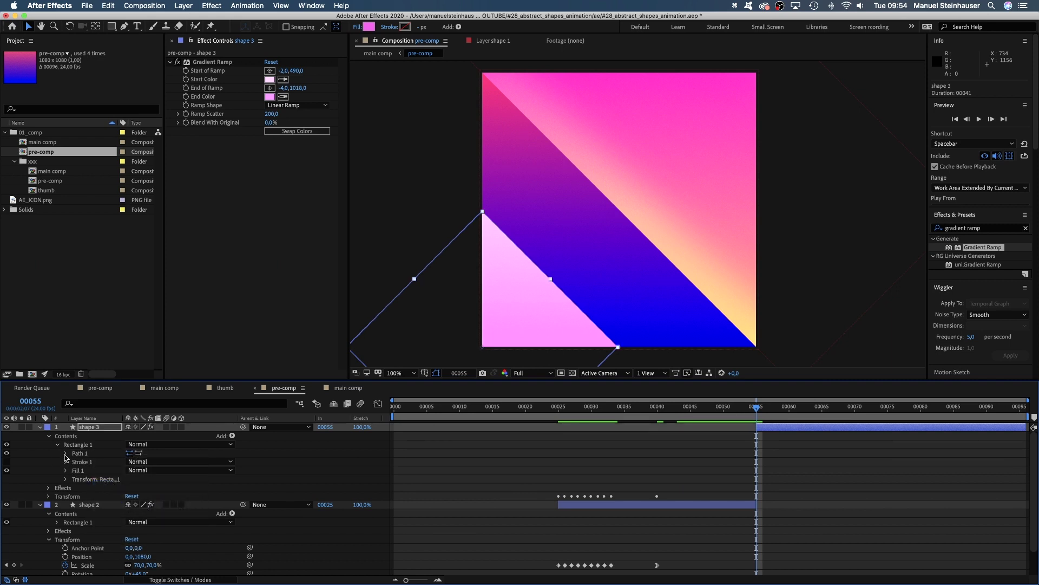
{"action": "left_click", "coordinate": [66, 454]}
{"action": "left_click_drag", "start_coordinate": [758, 412], "coordinate": [803, 412]}
{"action": "key", "text": "super+Right"}
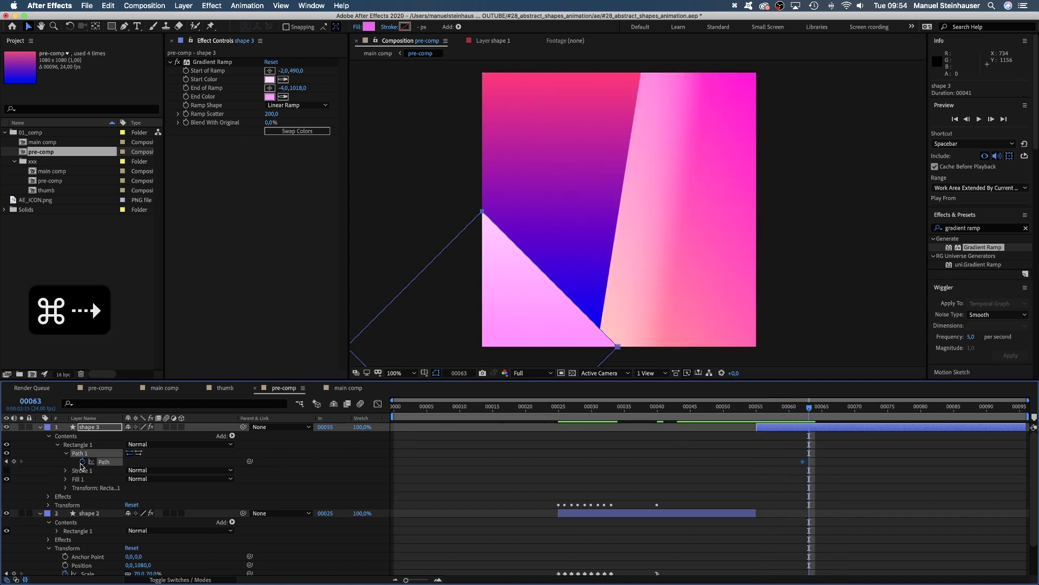
{"action": "left_click", "coordinate": [652, 319]}
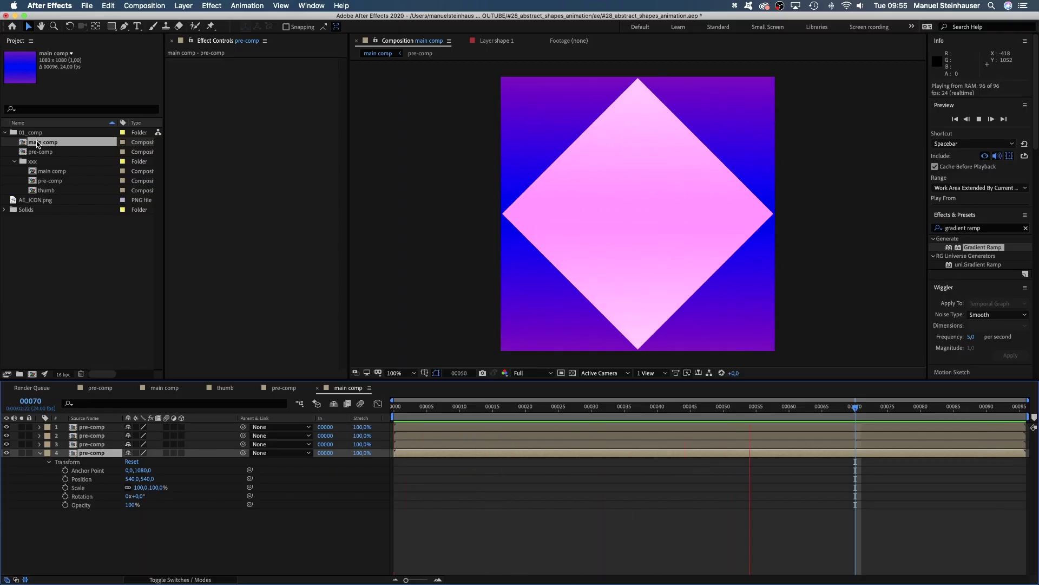
{"action": "key", "text": "0"}
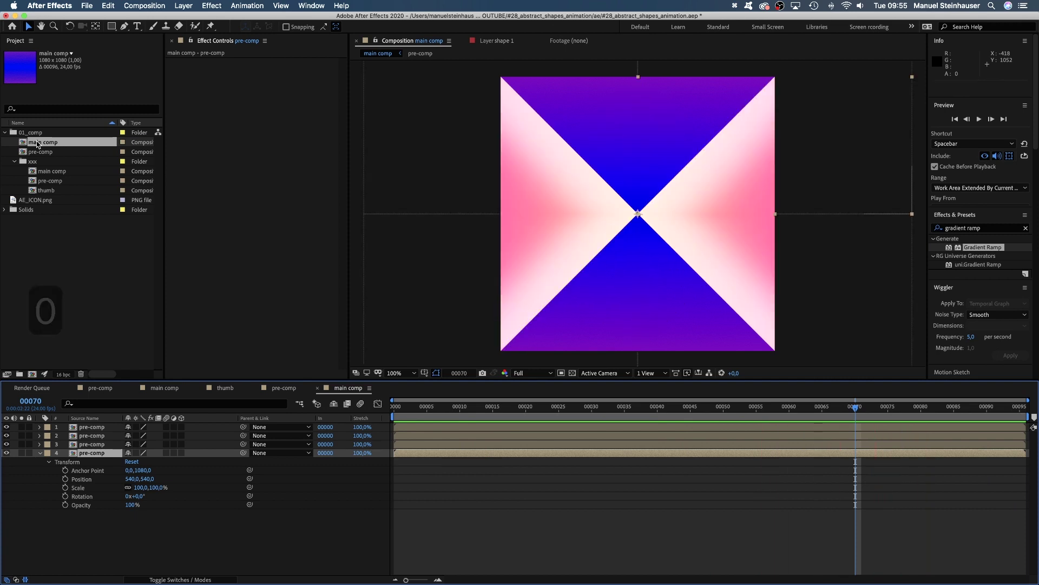
- In the pre-comp, add a full-size rectangle layer named shape 4
{"action": "double_click", "coordinate": [90, 154]}
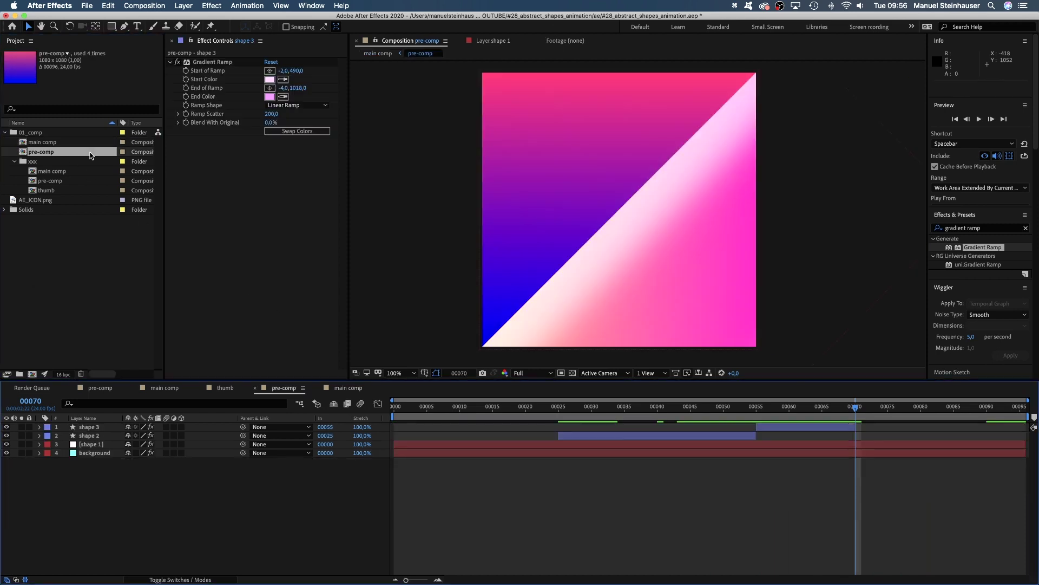
{"action": "double_click", "coordinate": [111, 27]}
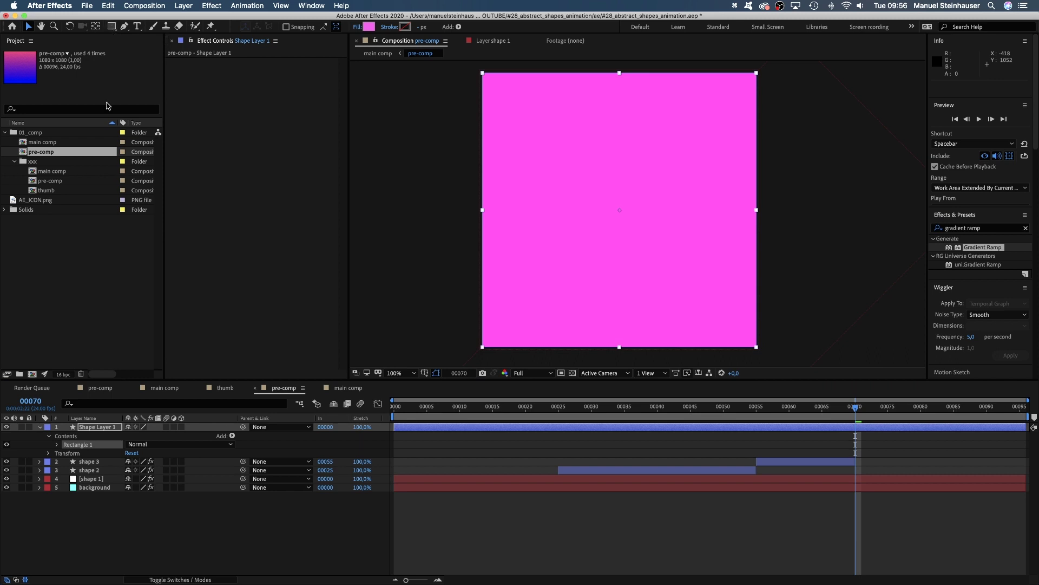
{"action": "left_click", "coordinate": [102, 428]}
{"action": "key", "text": "Return"}
{"action": "type", "text": "shape 4"}
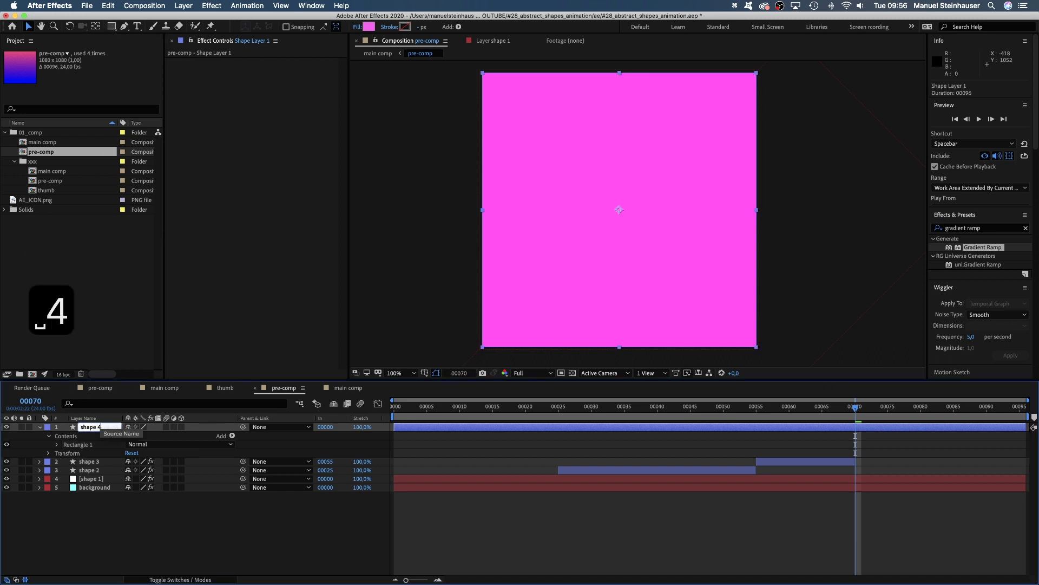
{"action": "key", "text": "Return"}
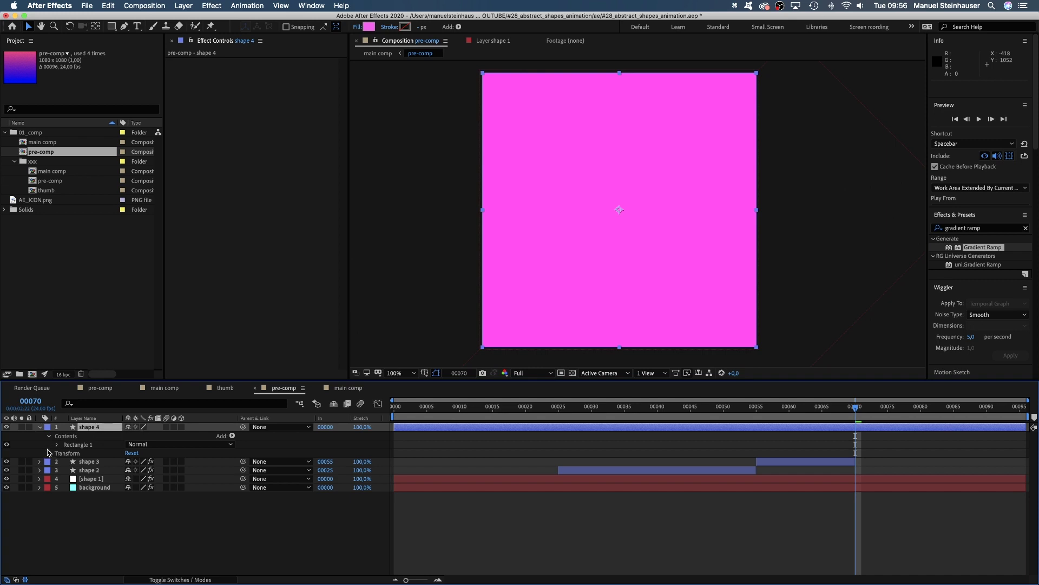
- Scale shape 4 to 50% and position it at 0,1080
{"action": "left_click", "coordinate": [50, 454]}
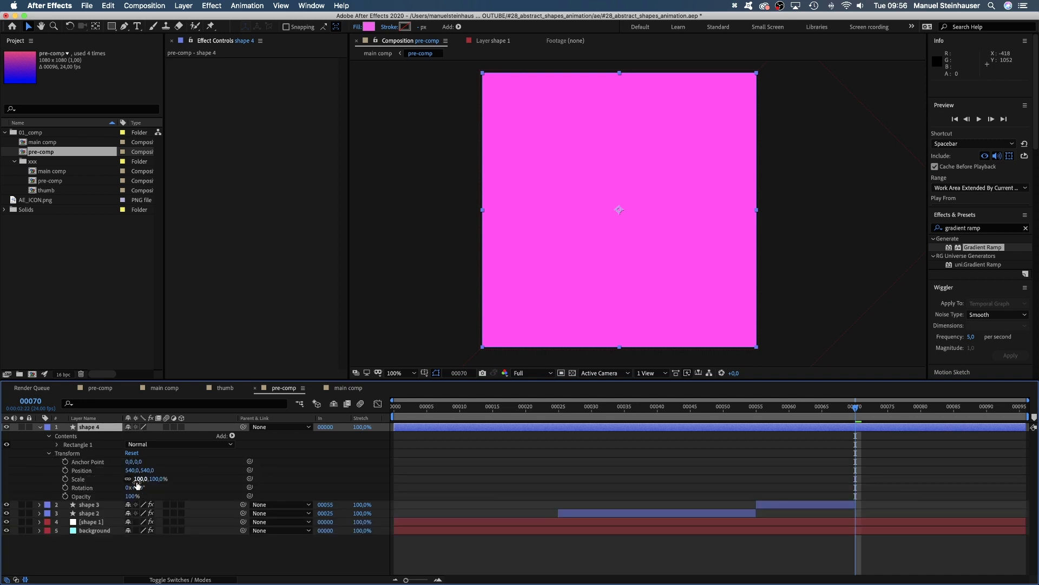
{"action": "type", "text": "50"}
{"action": "key", "text": "Return"}
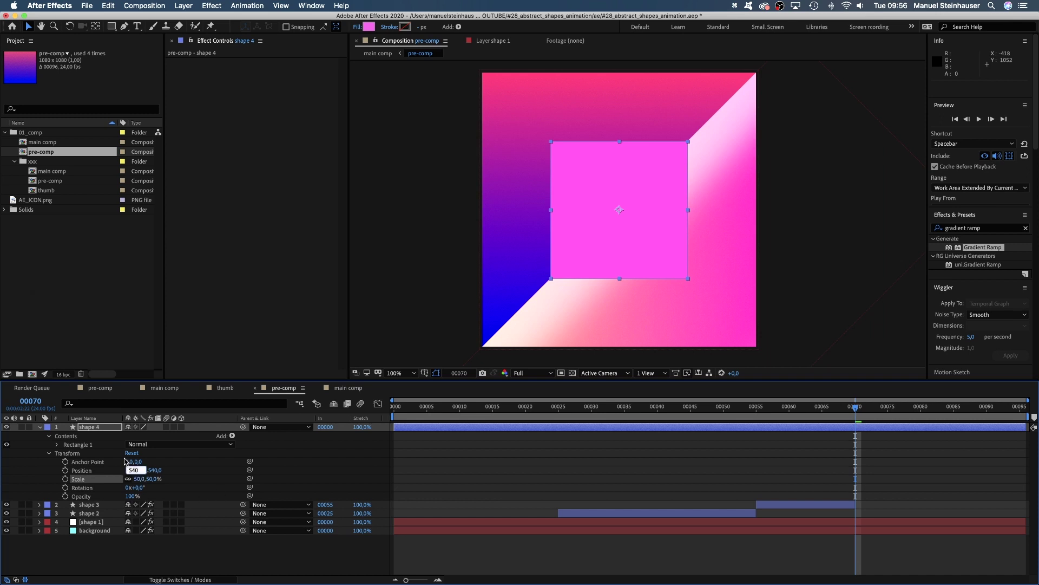
{"action": "type", "text": "0"}
{"action": "key", "text": "Tab"}
{"action": "type", "text": "10"}
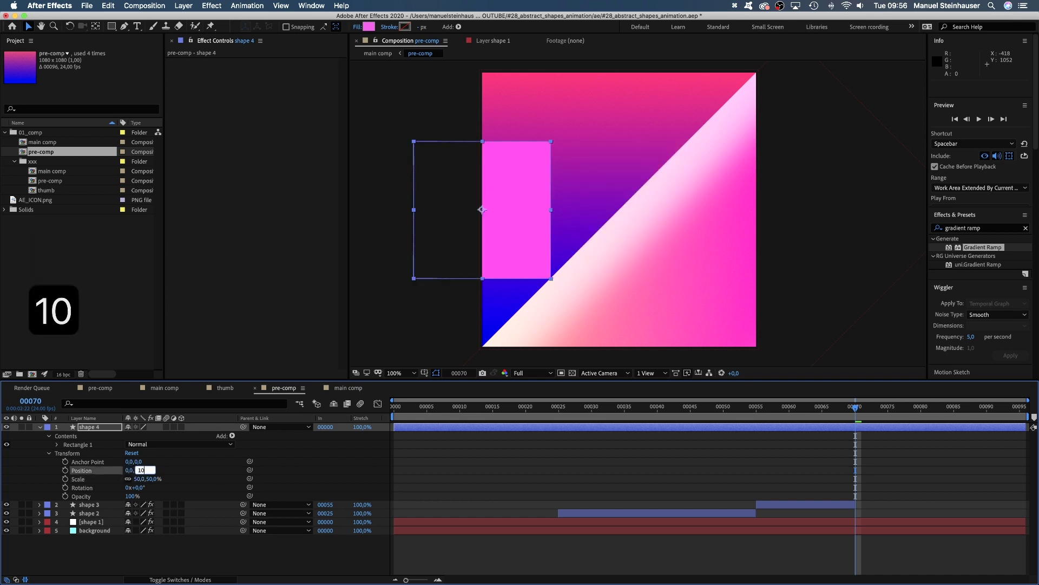
{"action": "type", "text": "80"}
{"action": "key", "text": "Return"}
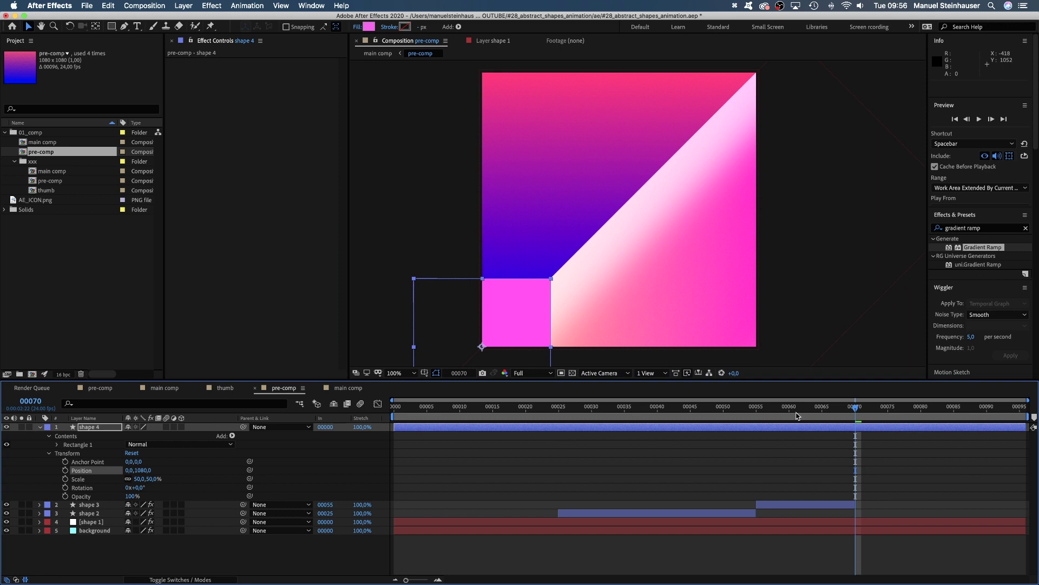
- Copy shape 3's Gradient Ramp effect and paste it onto shape 4
{"action": "left_click_drag", "start_coordinate": [783, 411], "coordinate": [704, 411]}
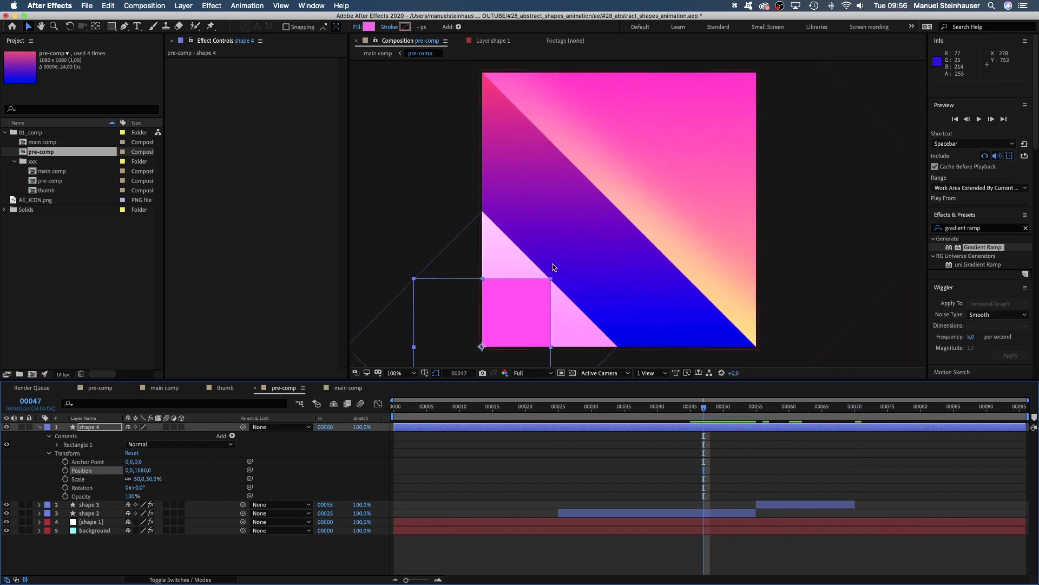
{"action": "left_click", "coordinate": [88, 505]}
{"action": "left_click", "coordinate": [208, 62]}
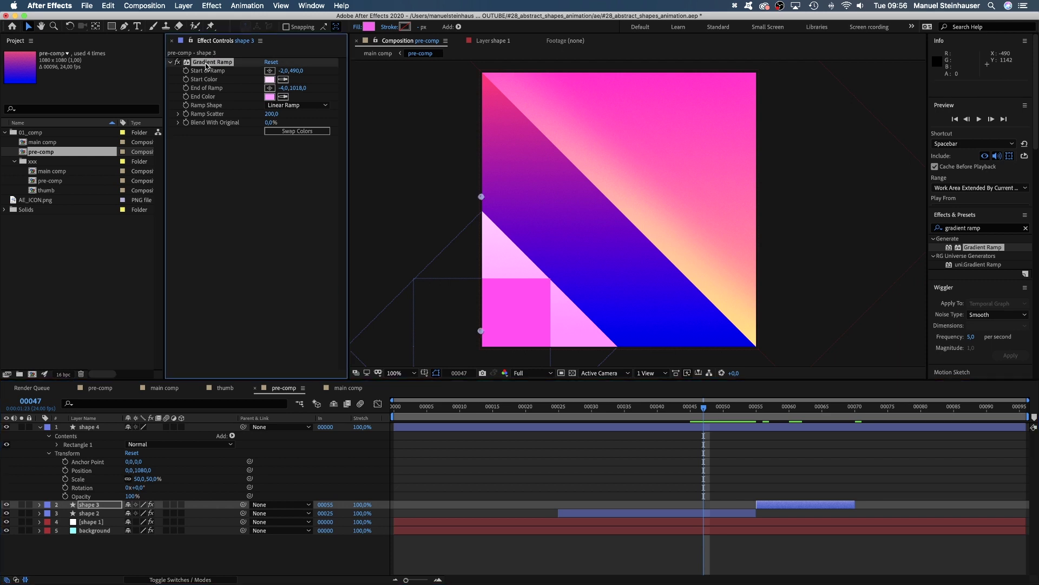
{"action": "key", "text": "super+c"}
{"action": "left_click", "coordinate": [143, 426]}
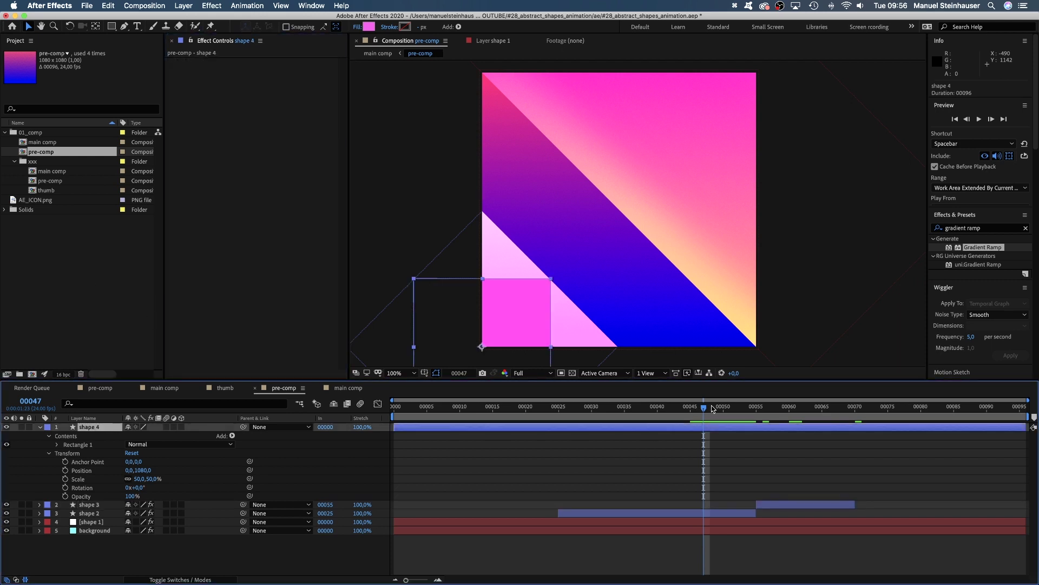
{"action": "key", "text": "Page_Down"}
{"action": "key", "text": "Page_Down"}
{"action": "key", "text": "Page_Down"}
{"action": "key", "text": "super+v"}
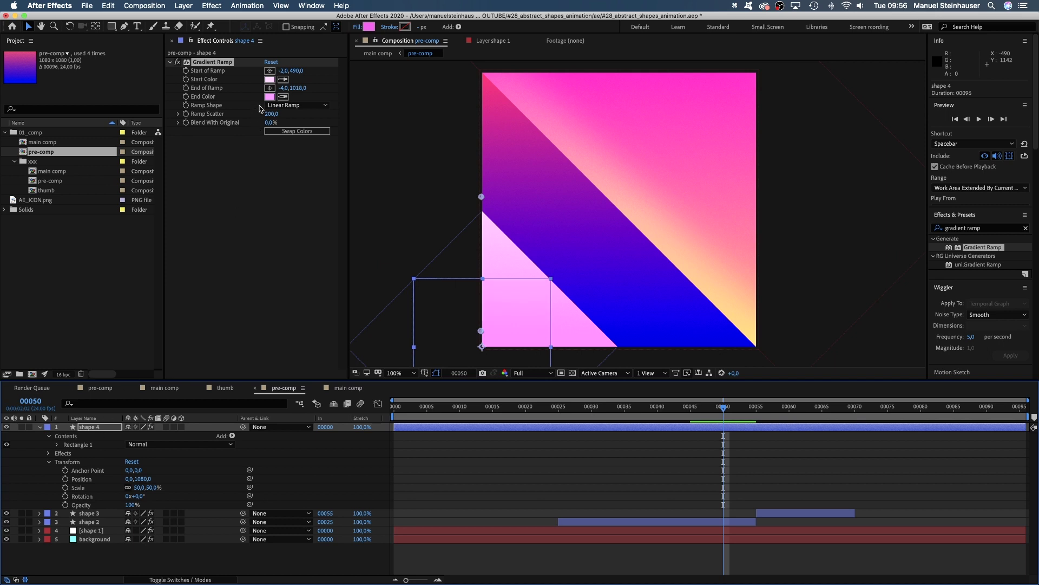
- Change the pasted gradient's end colour to pure blue 0000FF
{"action": "left_click", "coordinate": [270, 98]}
{"action": "left_click_drag", "start_coordinate": [282, 455], "coordinate": [279, 539]}
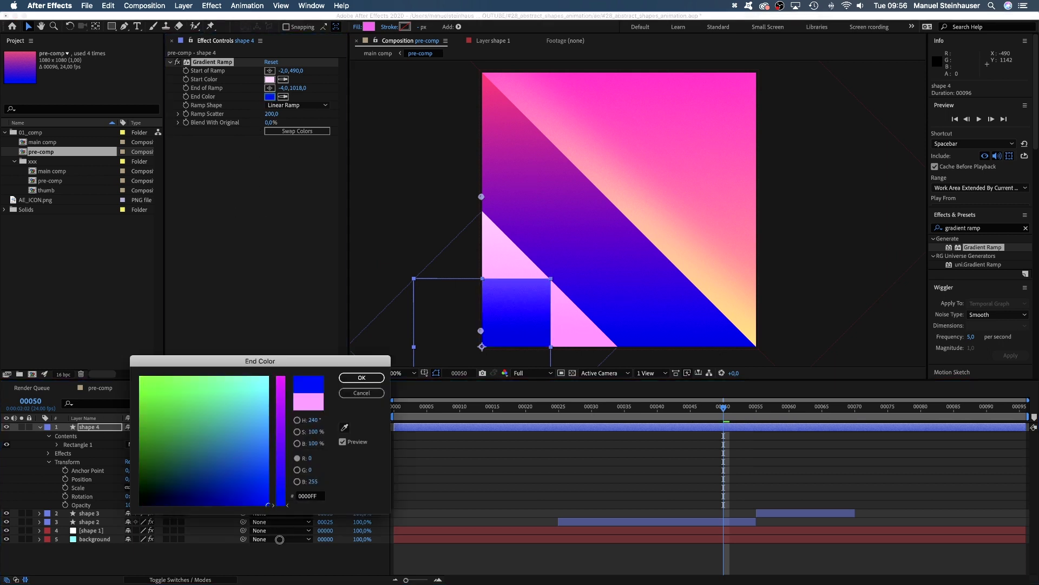
{"action": "left_click", "coordinate": [361, 378]}
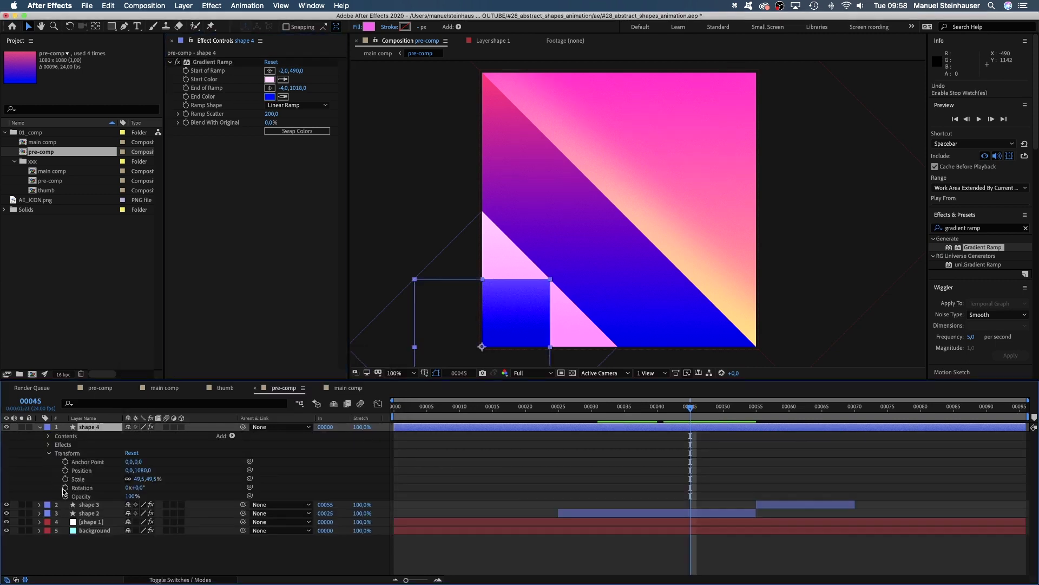
- Keyframe shape 4 at 0% scale and -45° rotation on frame 38, trimming its start there
{"action": "left_click", "coordinate": [65, 487]}
{"action": "left_click", "coordinate": [65, 478]}
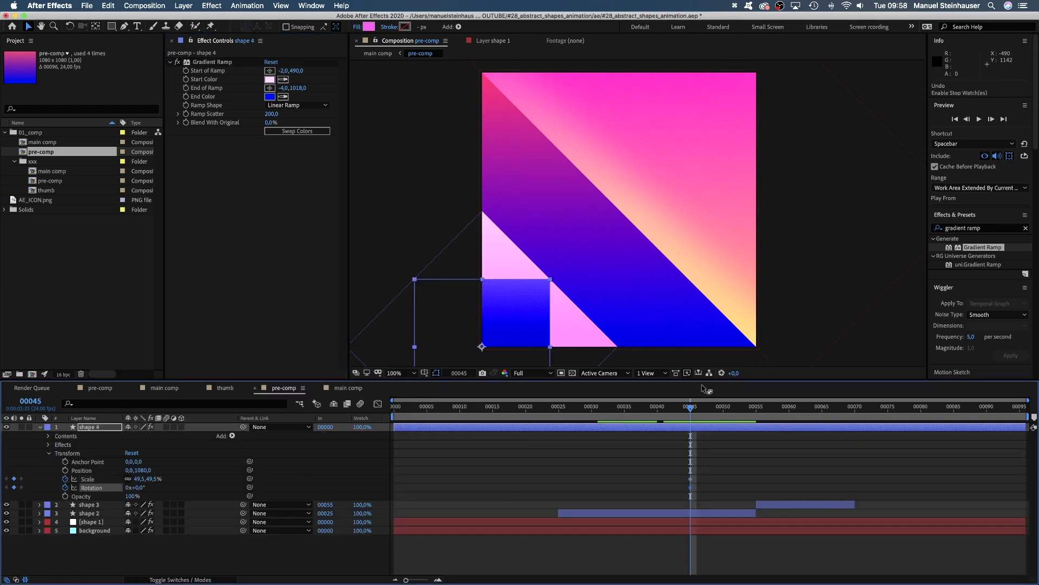
{"action": "left_click_drag", "start_coordinate": [690, 407], "coordinate": [644, 408]}
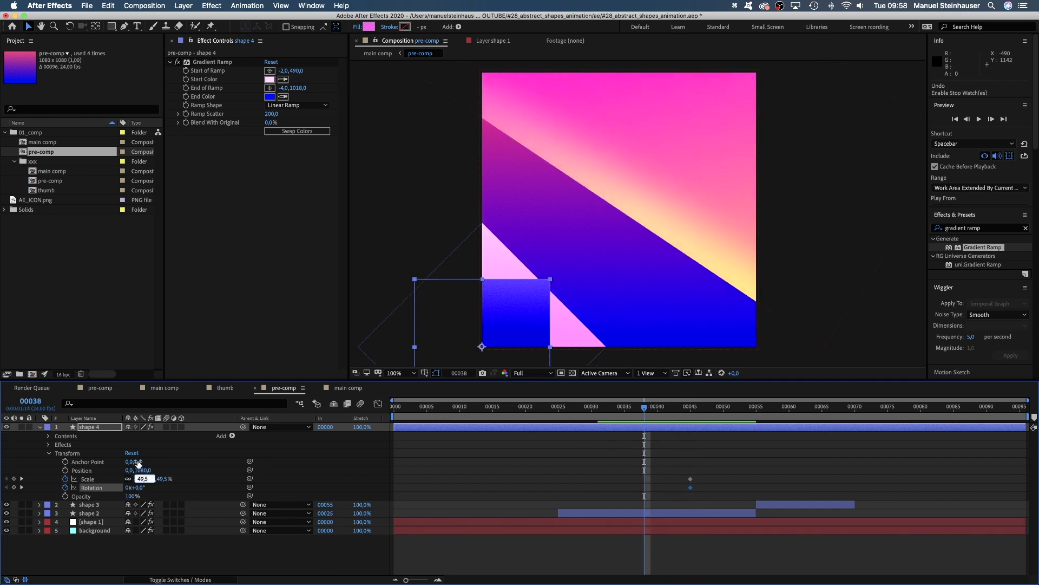
{"action": "type", "text": "0"}
{"action": "key", "text": "Return"}
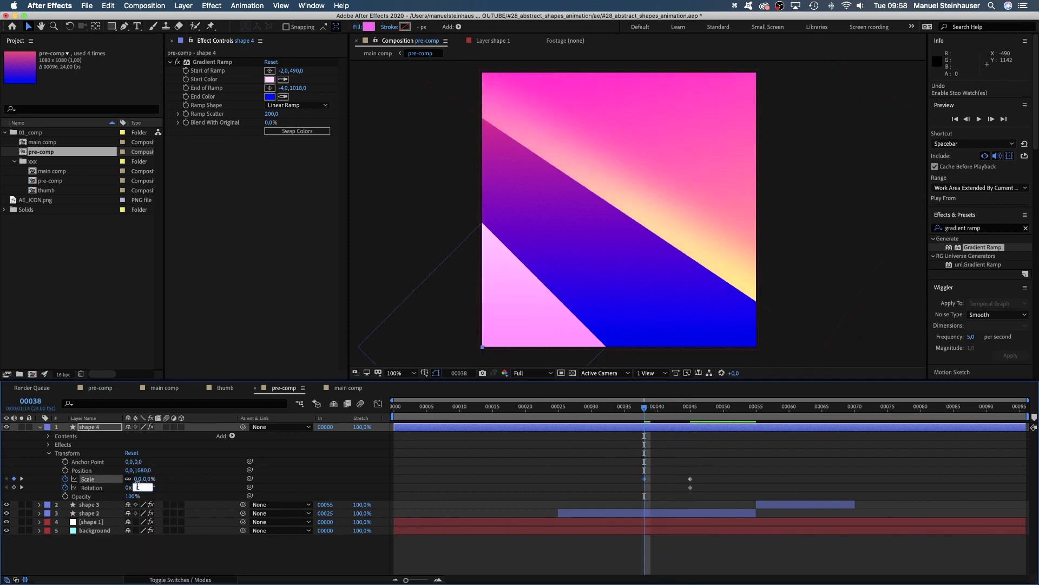
{"action": "type", "text": "-45"}
{"action": "key", "text": "Return"}
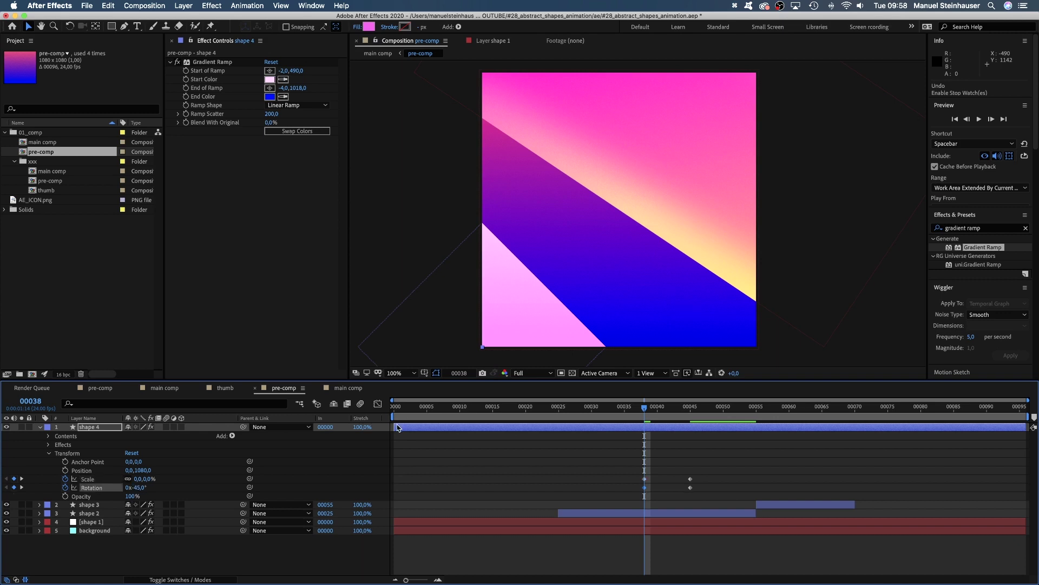
{"action": "left_click_drag", "start_coordinate": [394, 427], "coordinate": [604, 415]}
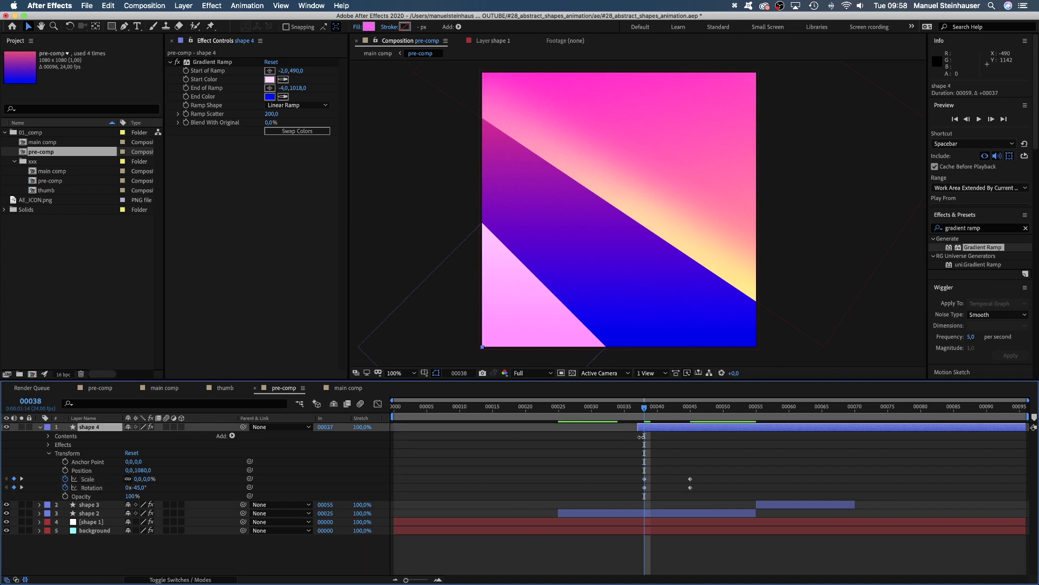
- Easy Ease shape 4's scale and rotation keyframes and steepen their speed curve
{"action": "left_click_drag", "start_coordinate": [710, 470], "coordinate": [642, 490]}
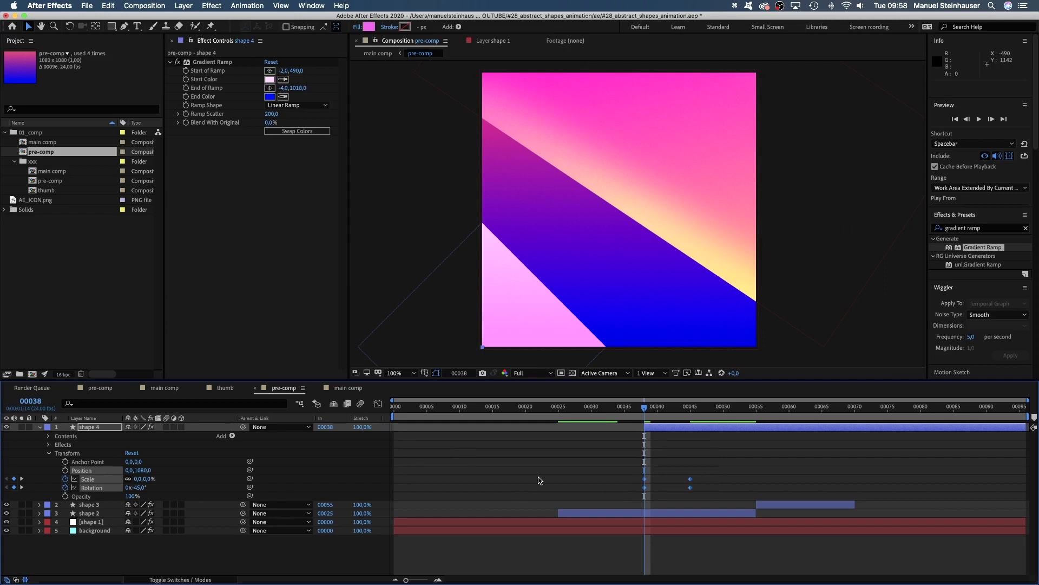
{"action": "left_click", "coordinate": [378, 403]}
{"action": "key", "text": "F9"}
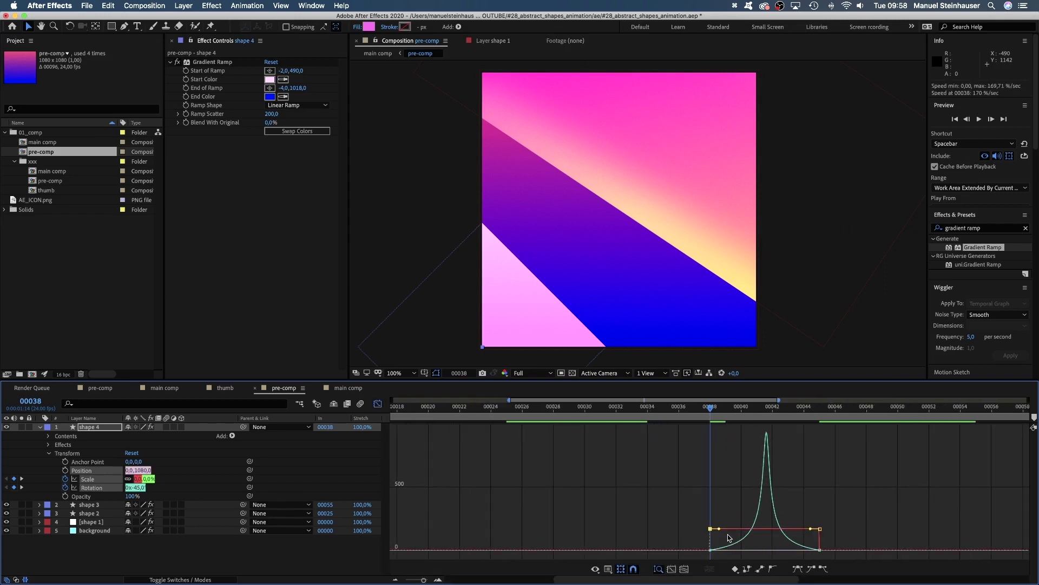
{"action": "left_click_drag", "start_coordinate": [732, 535], "coordinate": [764, 494]}
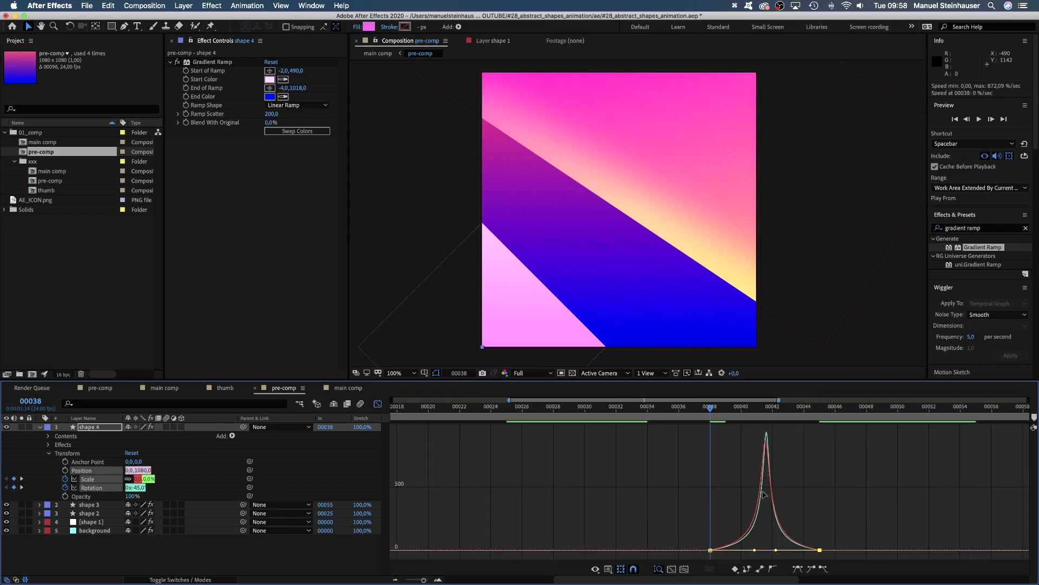
{"action": "left_click", "coordinate": [378, 405]}
{"action": "left_click_drag", "start_coordinate": [423, 580], "coordinate": [392, 579]}
- Key shape 4's rotation from 0° at frame 62 to eased -45° at frame 70, then preview the main comp
{"action": "left_click_drag", "start_coordinate": [768, 409], "coordinate": [802, 415]}
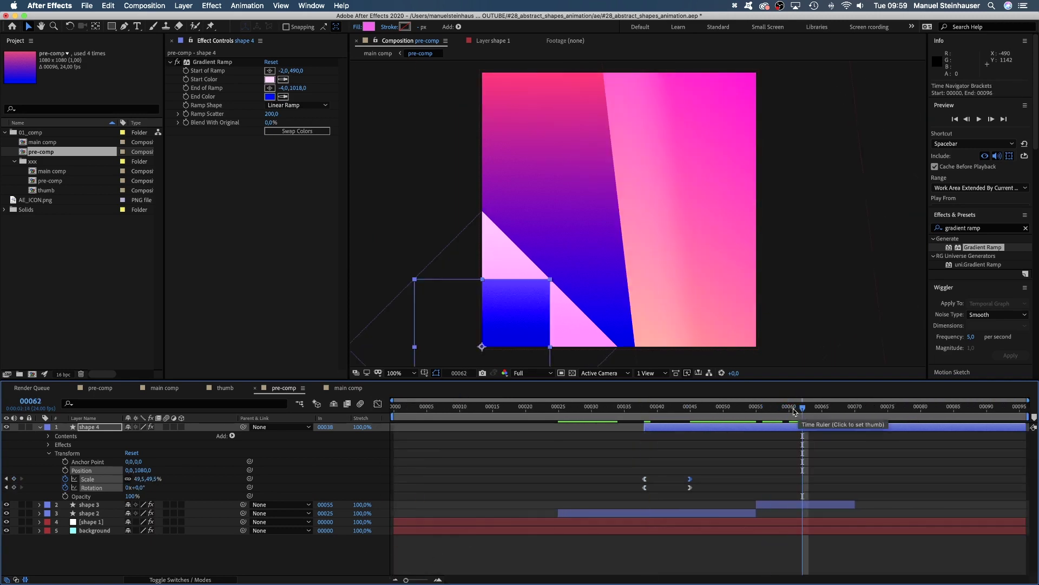
{"action": "left_click", "coordinate": [13, 487]}
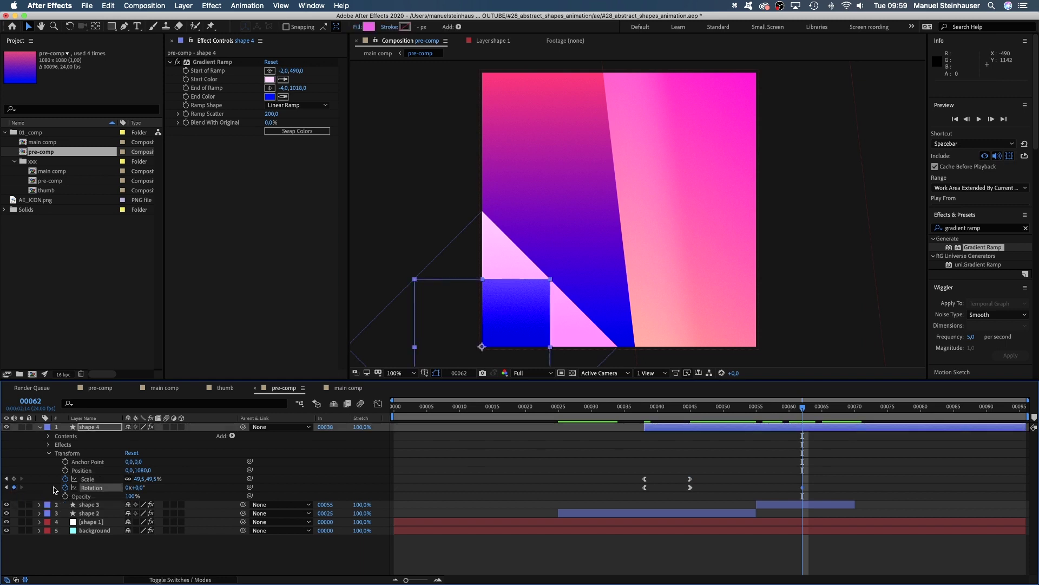
{"action": "left_click_drag", "start_coordinate": [815, 410], "coordinate": [856, 410]}
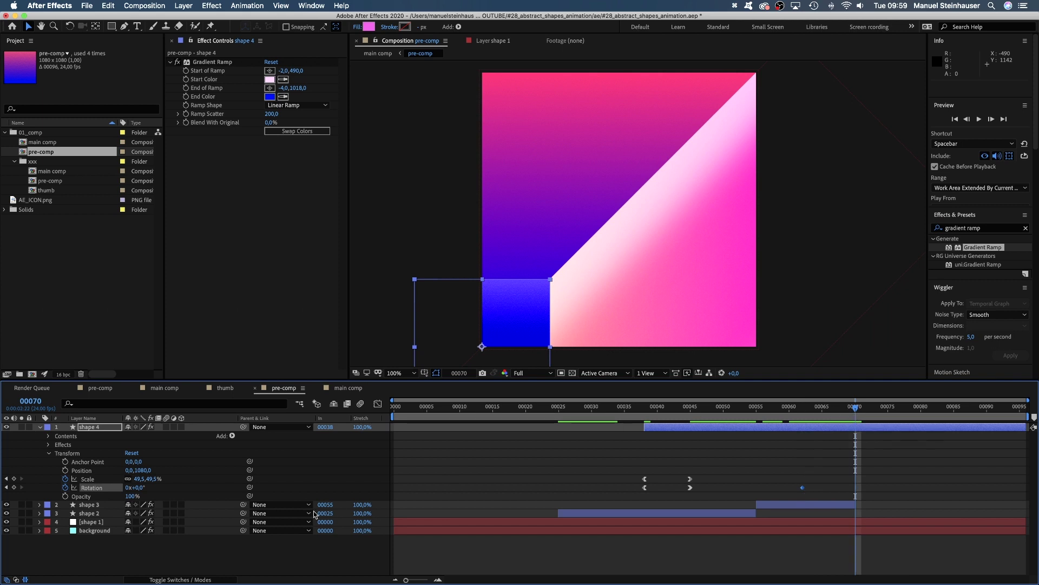
{"action": "left_click", "coordinate": [133, 488]}
{"action": "type", "text": "-45"}
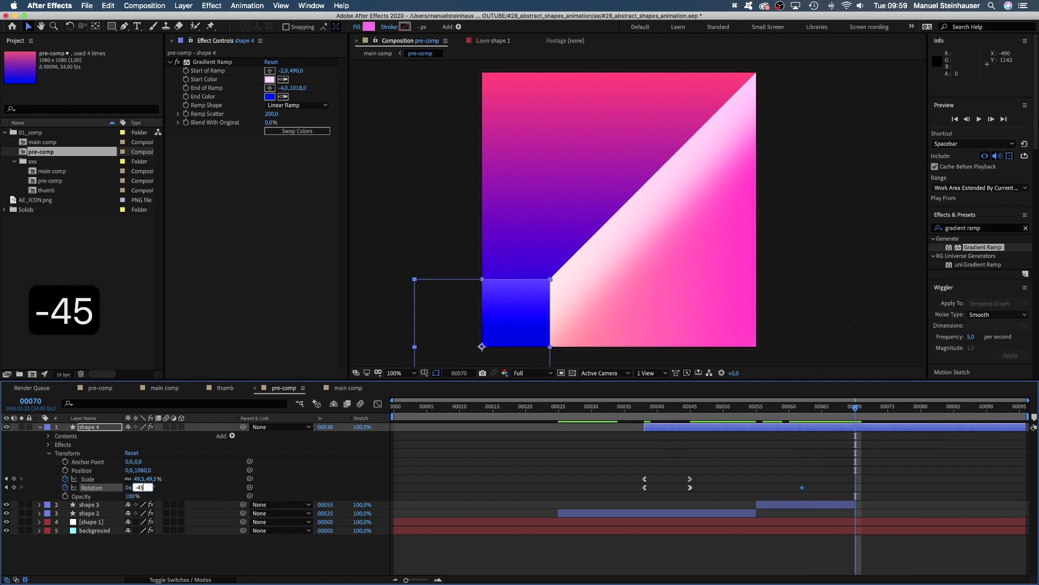
{"action": "key", "text": "Return"}
{"action": "left_click_drag", "start_coordinate": [870, 474], "coordinate": [785, 501]}
{"action": "left_click", "coordinate": [378, 403]}
{"action": "mouse_move", "coordinate": [838, 525]}
{"action": "left_mouse_down"}
{"action": "mouse_move", "coordinate": [812, 542]}
{"action": "mouse_move", "coordinate": [844, 536]}
{"action": "mouse_move", "coordinate": [840, 521]}
{"action": "left_mouse_up"}
{"action": "double_click", "coordinate": [36, 142]}
{"action": "key", "text": "space"}
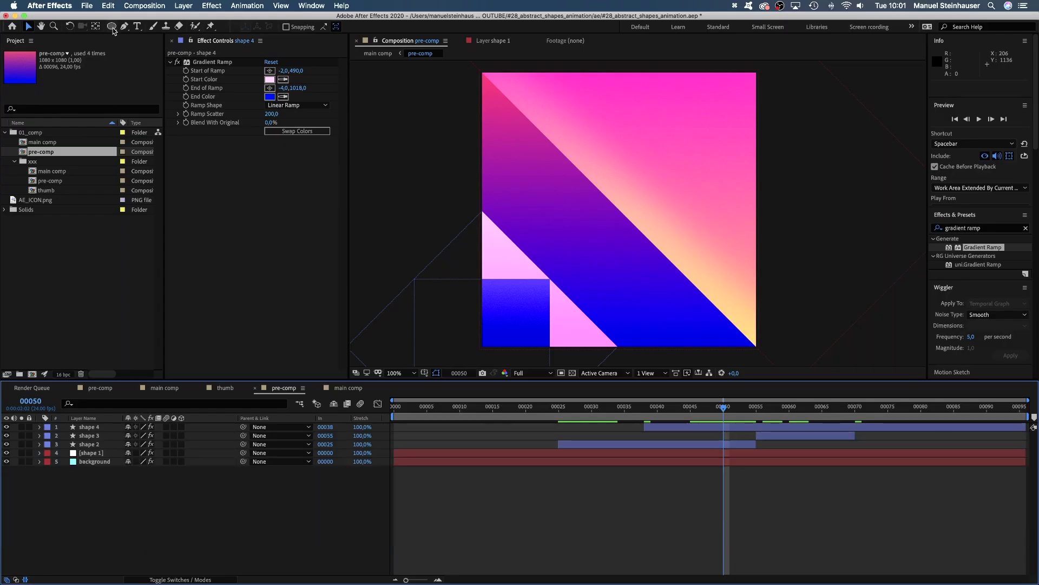
- Add an ellipse shape layer named 'ellipse' starting at frame 50 with a near-white fill
{"action": "double_click", "coordinate": [113, 27]}
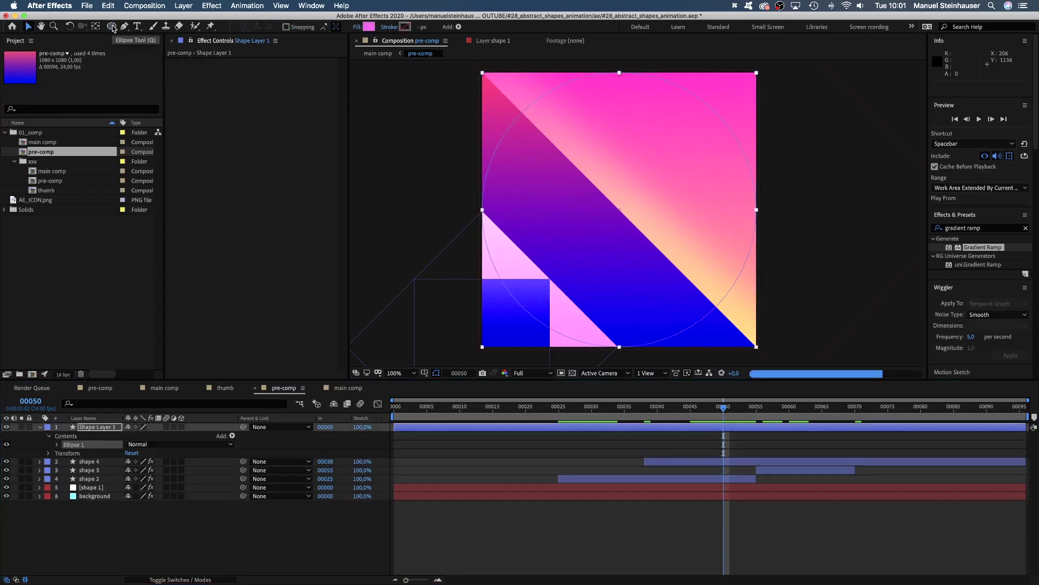
{"action": "key", "text": "Return"}
{"action": "type", "text": "ellipse"}
{"action": "key", "text": "Return"}
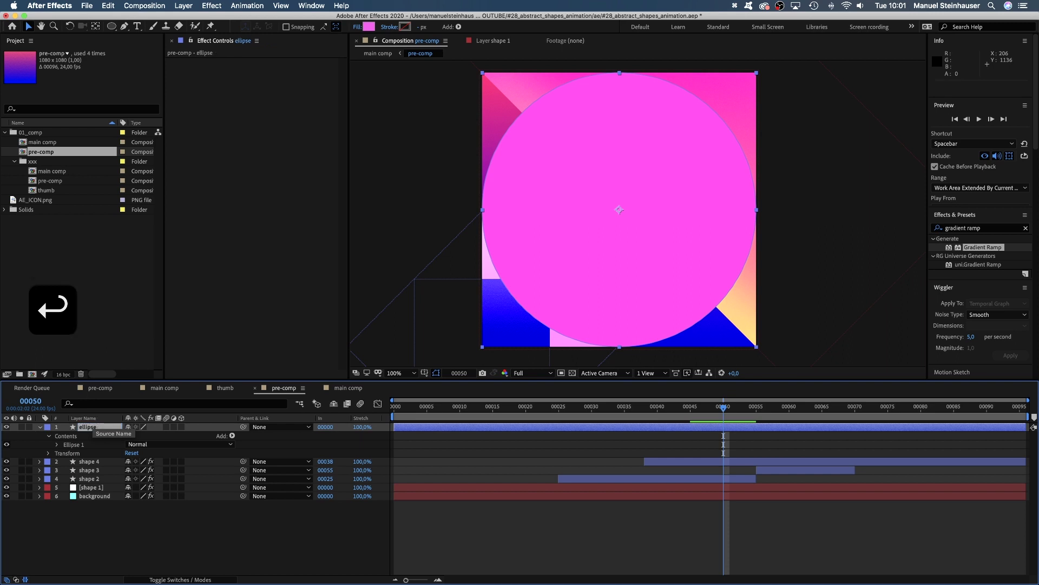
{"action": "left_click_drag", "start_coordinate": [394, 426], "coordinate": [692, 443]}
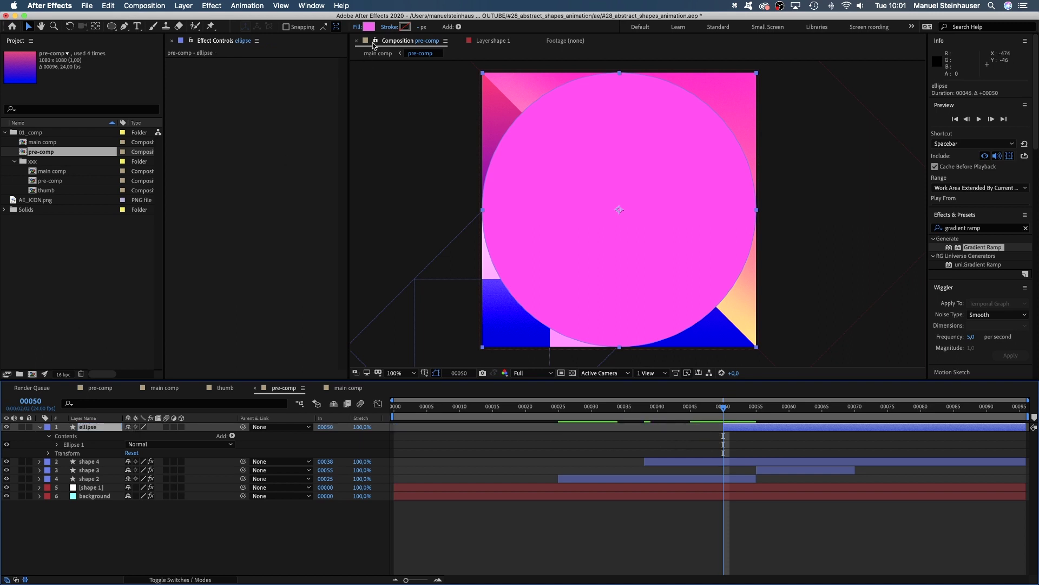
{"action": "left_click", "coordinate": [368, 27]}
{"action": "left_click_drag", "start_coordinate": [257, 453], "coordinate": [268, 387]}
{"action": "left_click", "coordinate": [361, 378]}
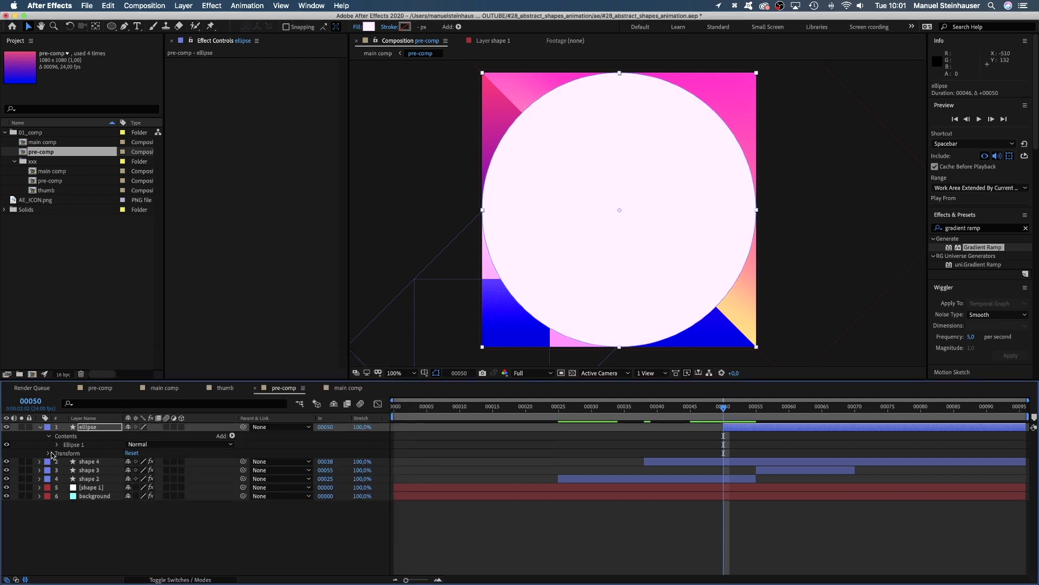
- Scale the ellipse to 25% and position it at 0, 1080
{"action": "left_click", "coordinate": [48, 453]}
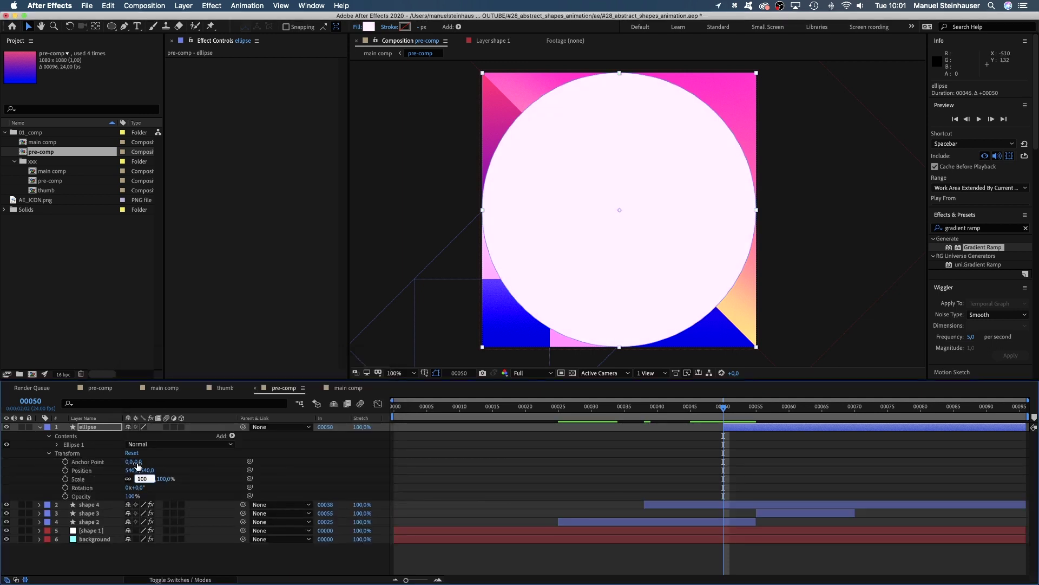
{"action": "type", "text": "25"}
{"action": "key", "text": "Return"}
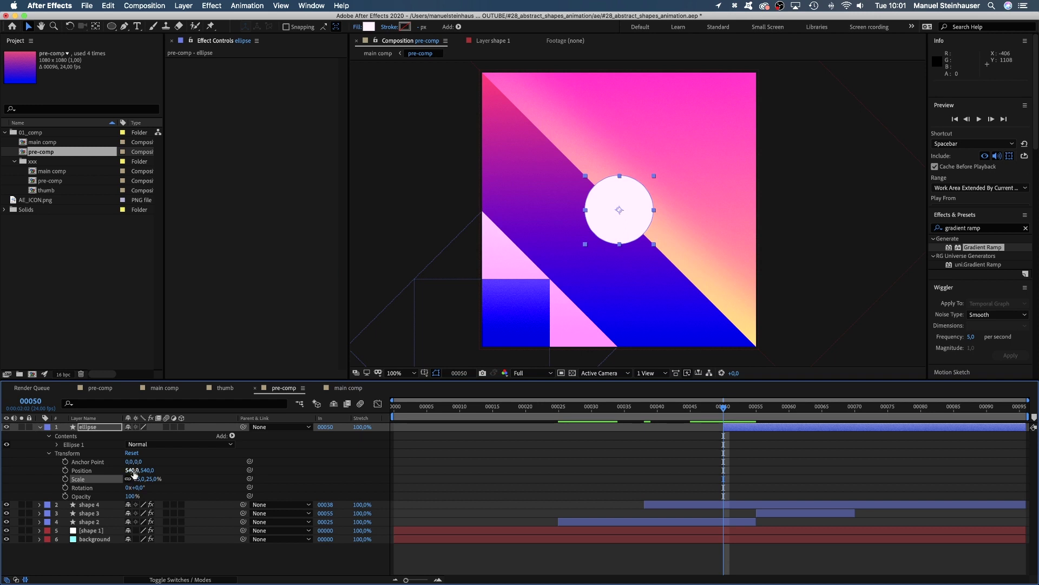
{"action": "type", "text": "0"}
{"action": "key", "text": "Tab"}
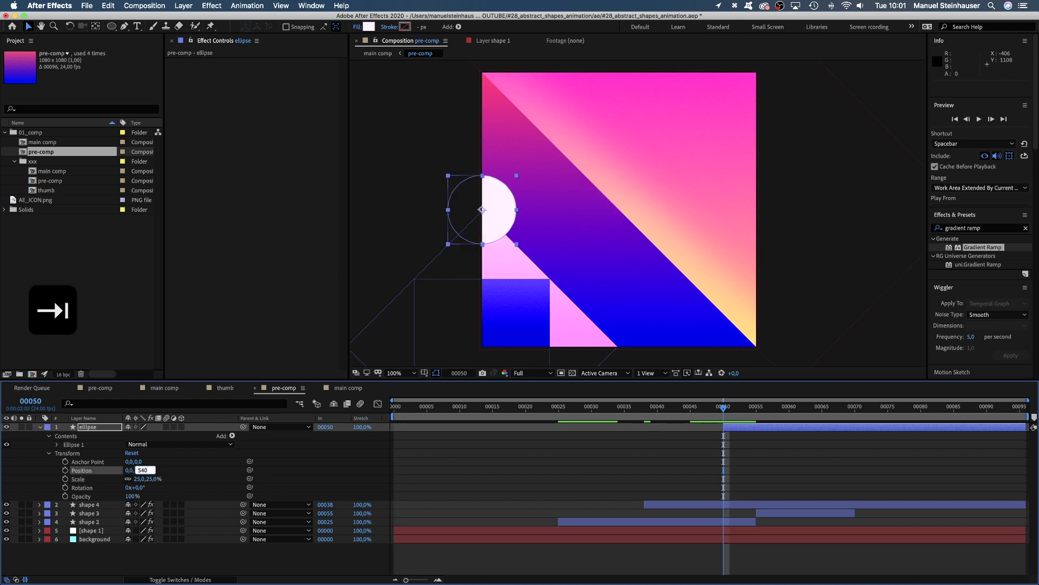
{"action": "type", "text": "1080"}
{"action": "key", "text": "Return"}
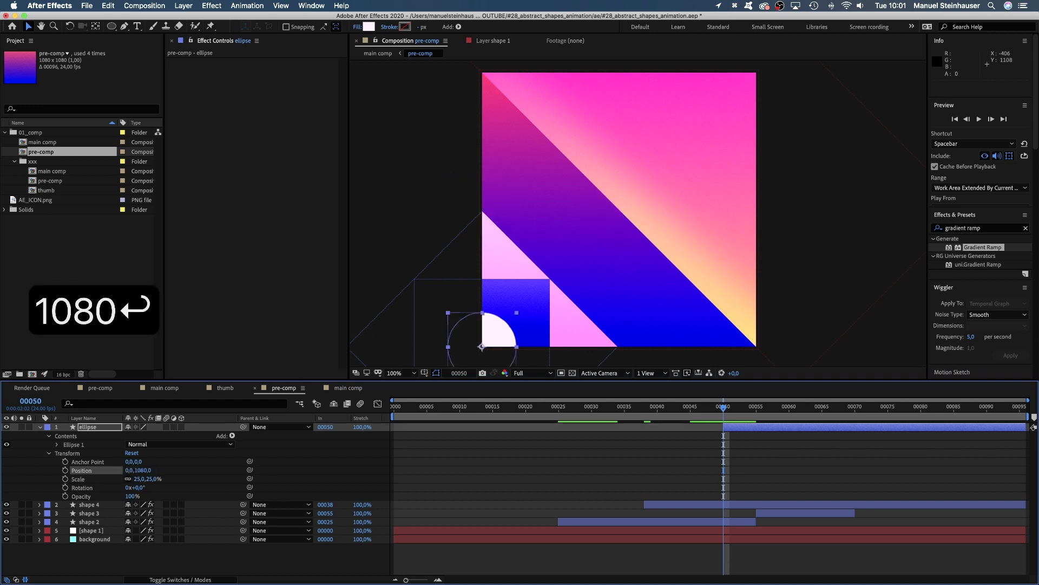
- Keyframe the ellipse's Scale at 0% on frame 50 and 30% on frame 55
{"action": "left_click", "coordinate": [790, 410]}
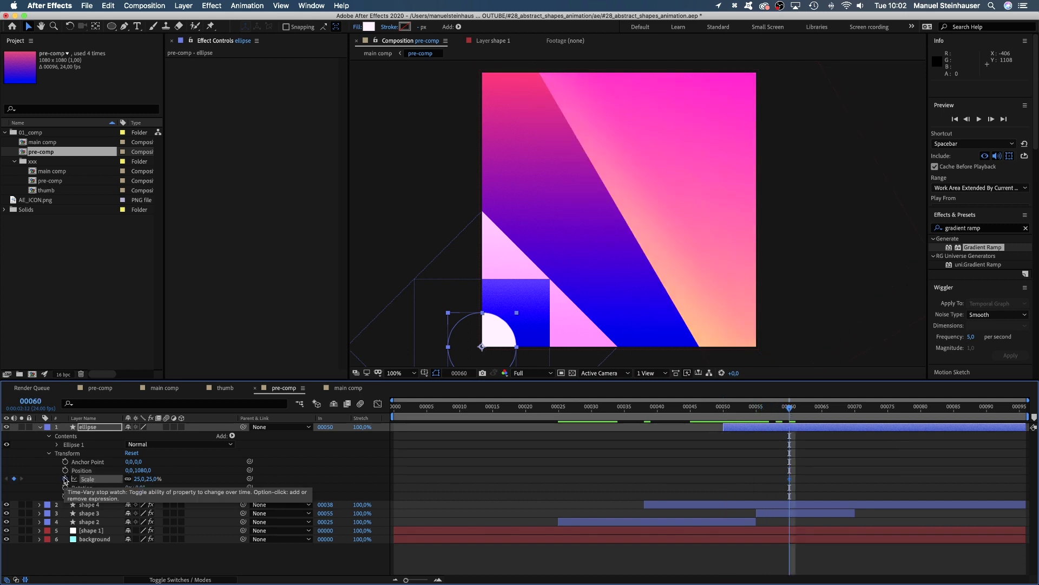
{"action": "left_click", "coordinate": [723, 412]}
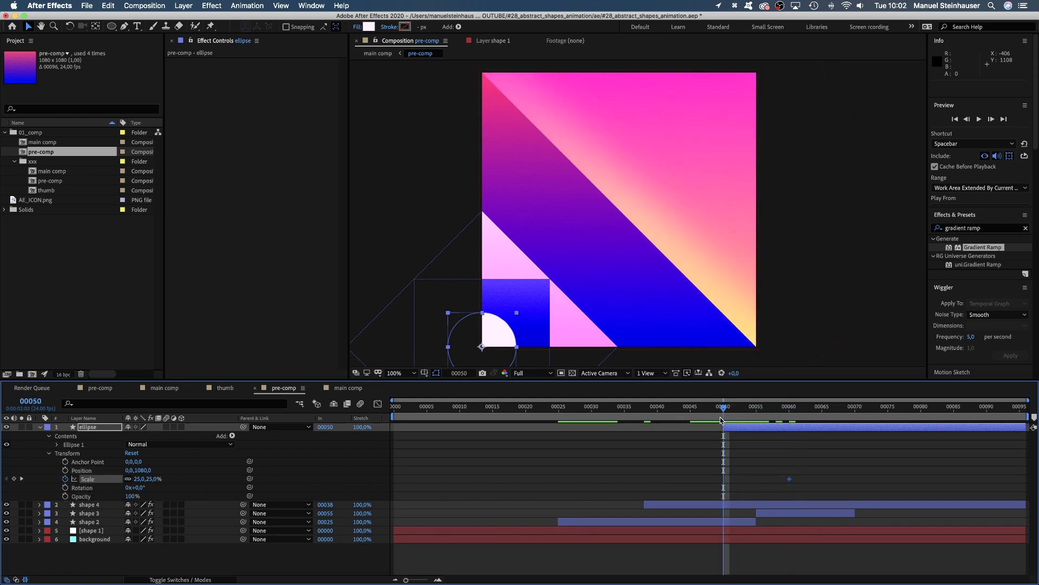
{"action": "type", "text": "0"}
{"action": "key", "text": "Return"}
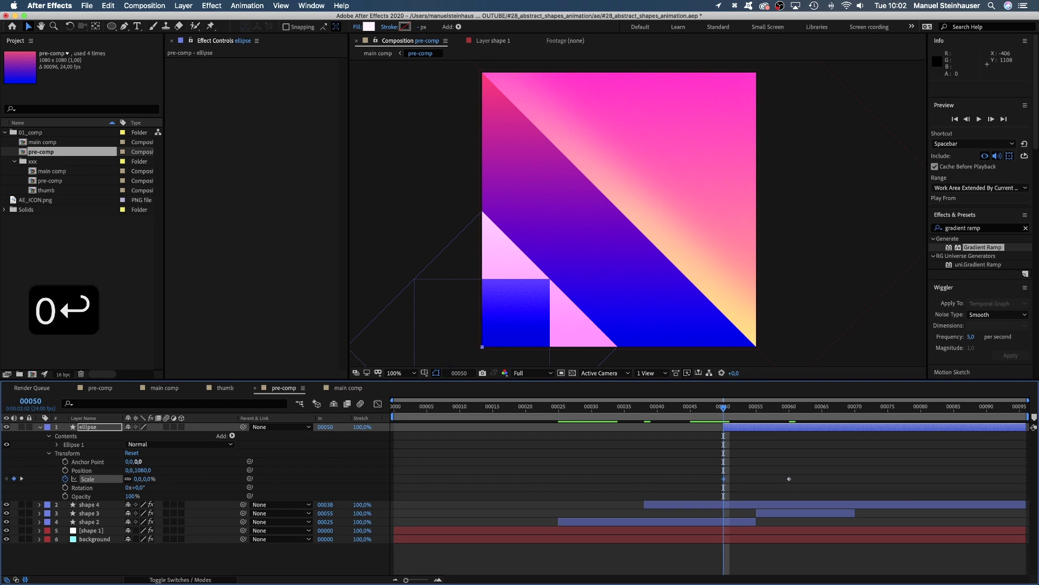
{"action": "left_click_drag", "start_coordinate": [734, 411], "coordinate": [756, 417]}
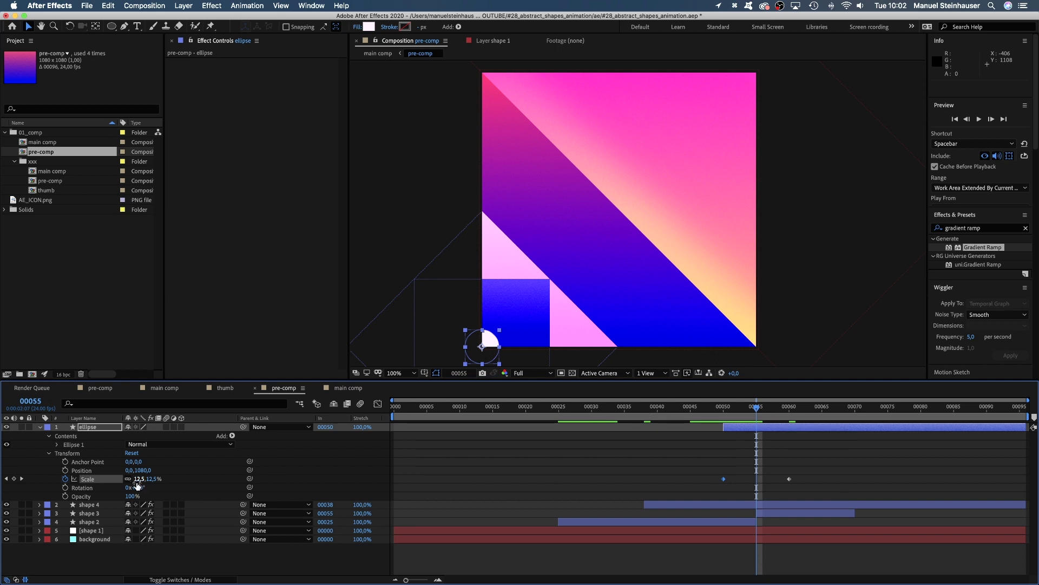
{"action": "type", "text": "30"}
{"action": "key", "text": "Return"}
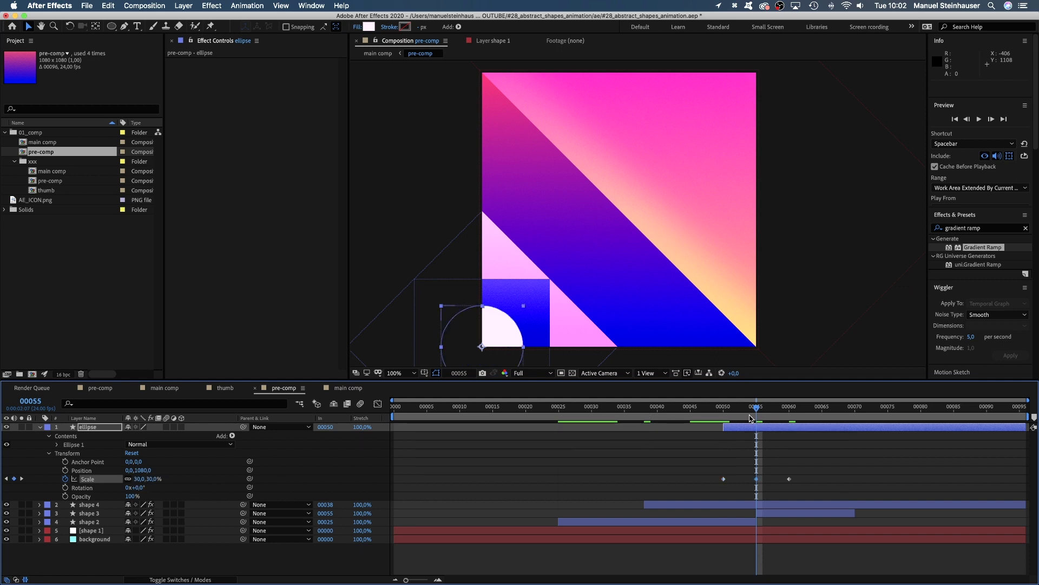
- Apply Easy Ease In to the three Scale keyframes, settling at 25% by frame 60
{"action": "left_click_drag", "start_coordinate": [755, 416], "coordinate": [790, 409]}
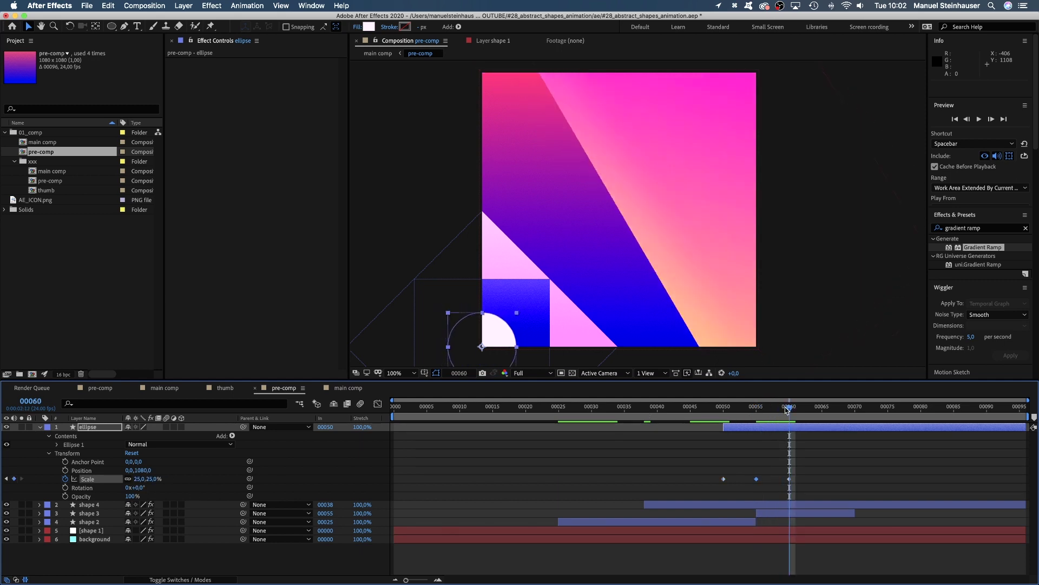
{"action": "left_click_drag", "start_coordinate": [815, 467], "coordinate": [704, 499]}
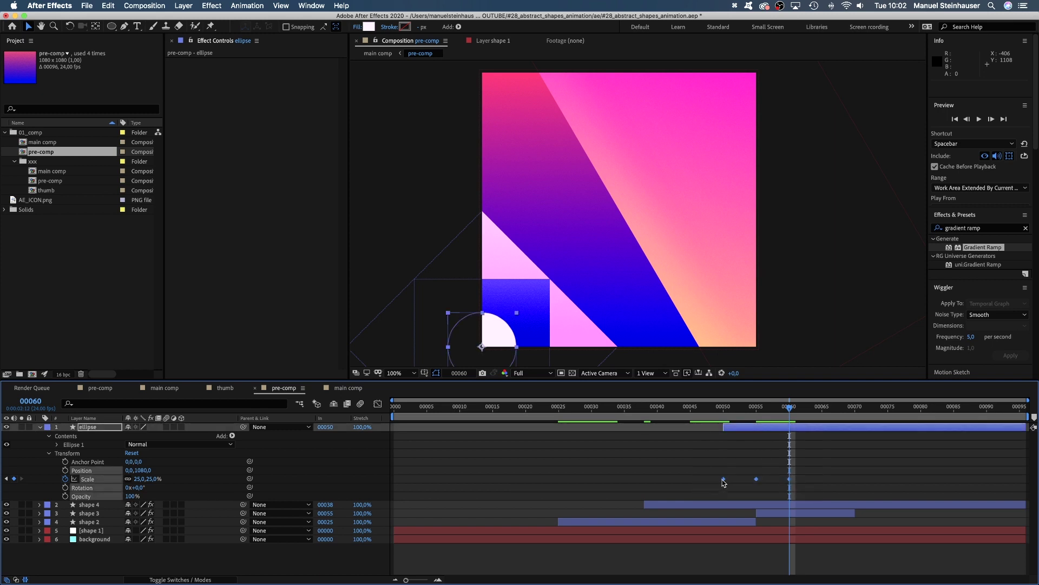
{"action": "right_click", "coordinate": [723, 482]}
{"action": "mouse_move", "coordinate": [801, 574]}
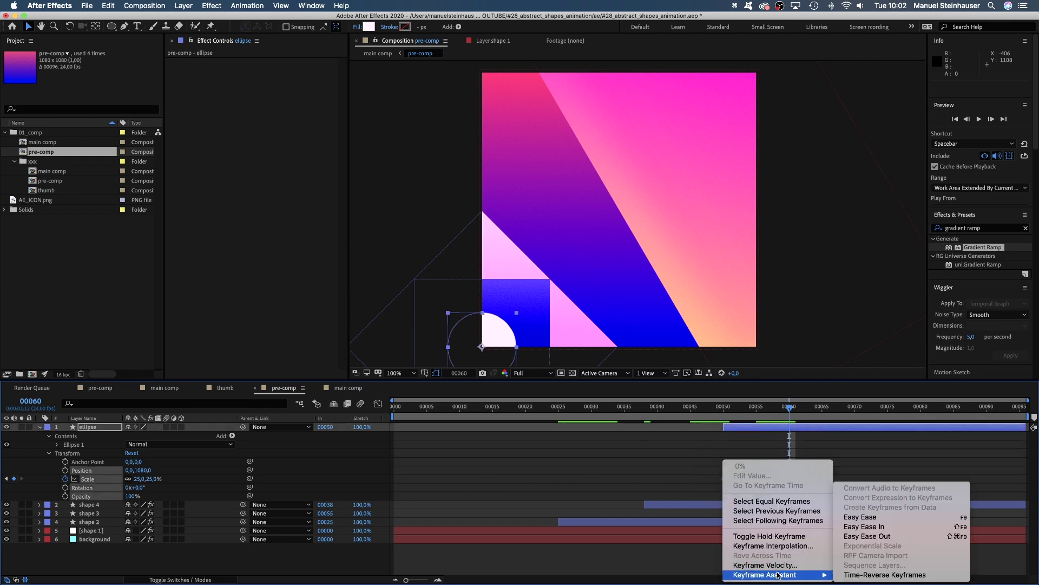
{"action": "left_click", "coordinate": [880, 526]}
{"action": "left_click_drag", "start_coordinate": [790, 408], "coordinate": [803, 407]}
- Keyframe the ellipse's Position from frame 62, rising to Y 900 at 70 and dropping off-frame at 95, then show its speed graph
{"action": "left_click", "coordinate": [49, 497]}
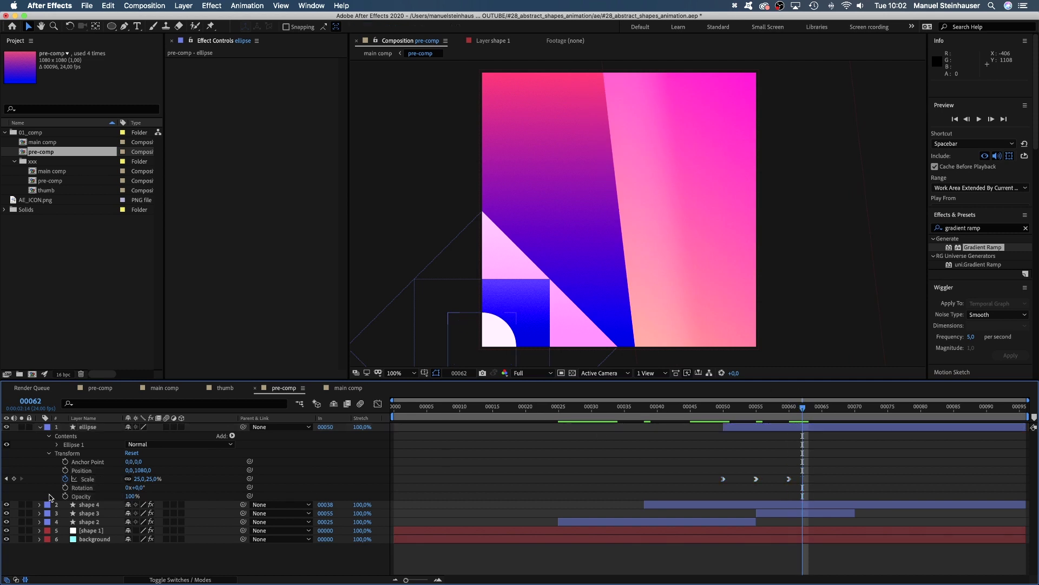
{"action": "left_click", "coordinate": [65, 471]}
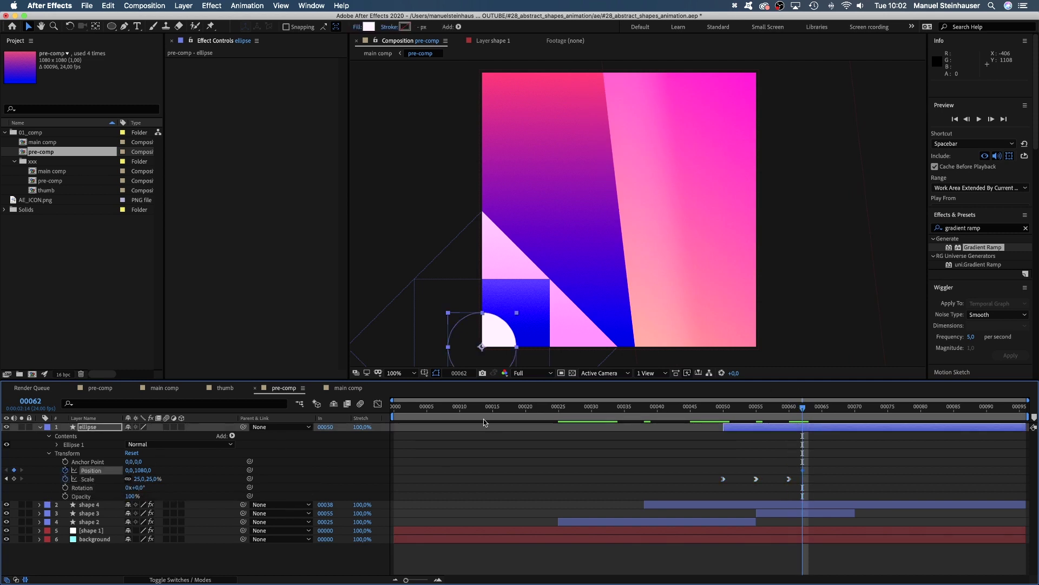
{"action": "left_click_drag", "start_coordinate": [816, 413], "coordinate": [848, 401]}
{"action": "left_click_drag", "start_coordinate": [484, 350], "coordinate": [485, 304]}
{"action": "left_click_drag", "start_coordinate": [890, 410], "coordinate": [1020, 410]}
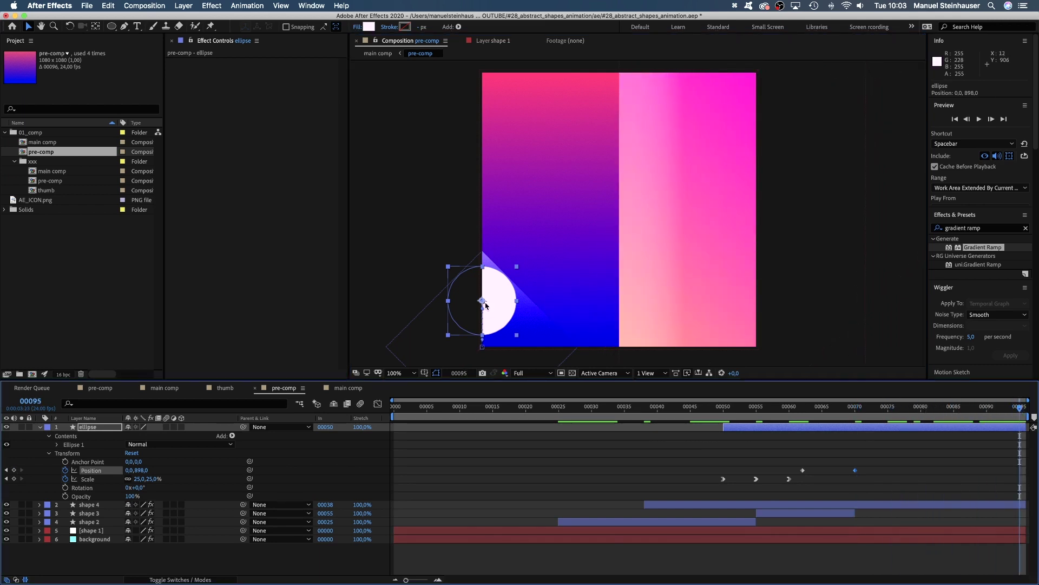
{"action": "left_click_drag", "start_coordinate": [485, 305], "coordinate": [485, 389]}
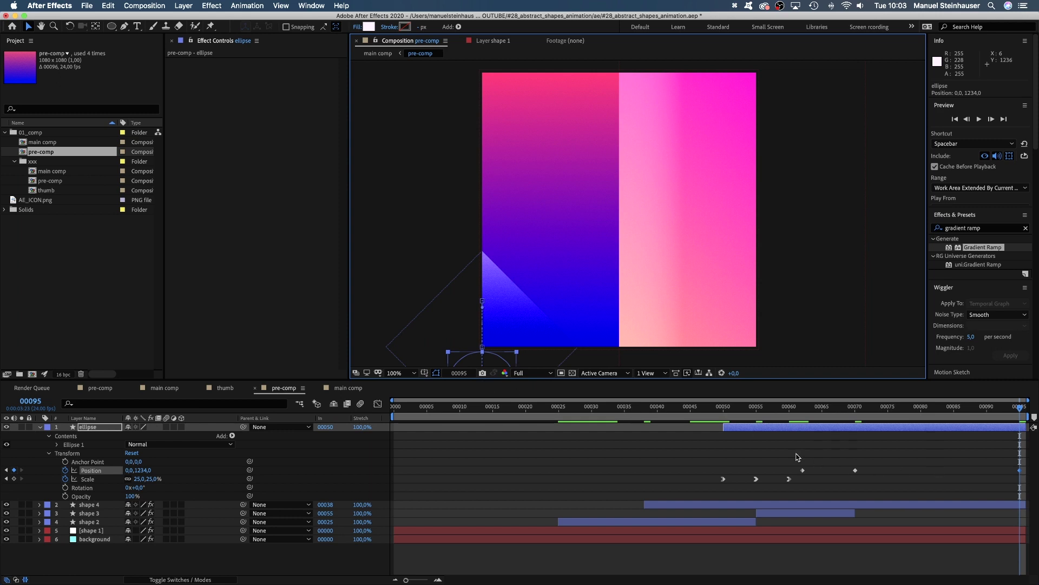
{"action": "left_click_drag", "start_coordinate": [798, 458], "coordinate": [1022, 472]}
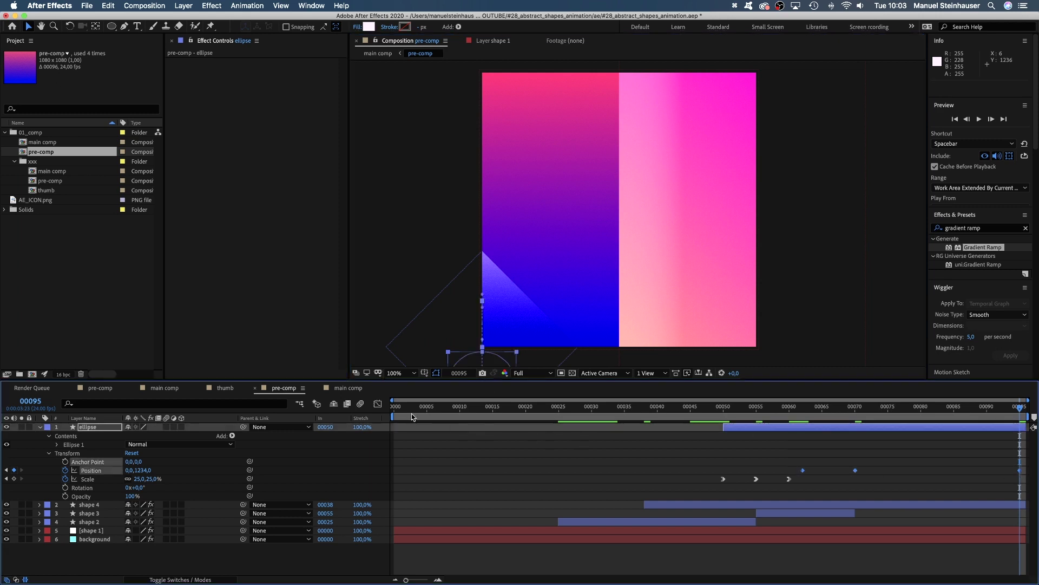
{"action": "left_click", "coordinate": [377, 404]}
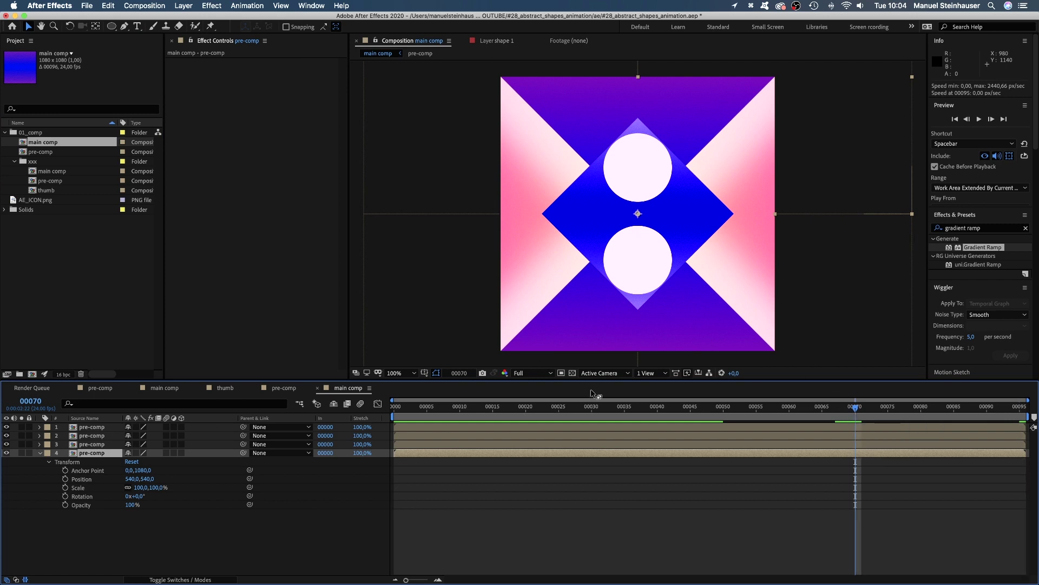
- Add Position keyframes at frame 70 on pre-comp layers 3 and 1
{"action": "left_click", "coordinate": [84, 418]}
{"action": "left_click", "coordinate": [88, 444]}
{"action": "key", "text": "p"}
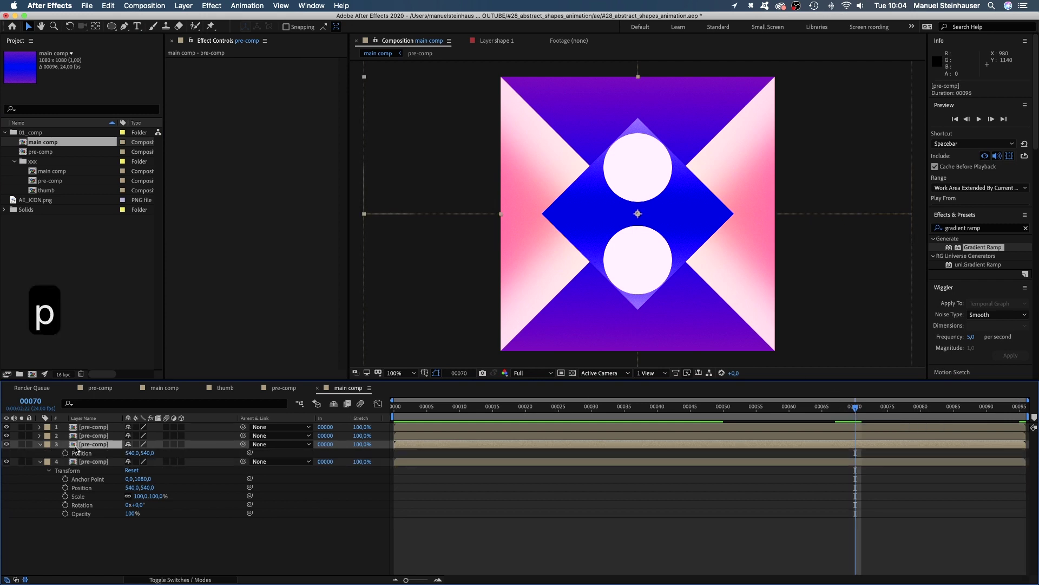
{"action": "left_click", "coordinate": [65, 452]}
{"action": "left_click", "coordinate": [87, 427]}
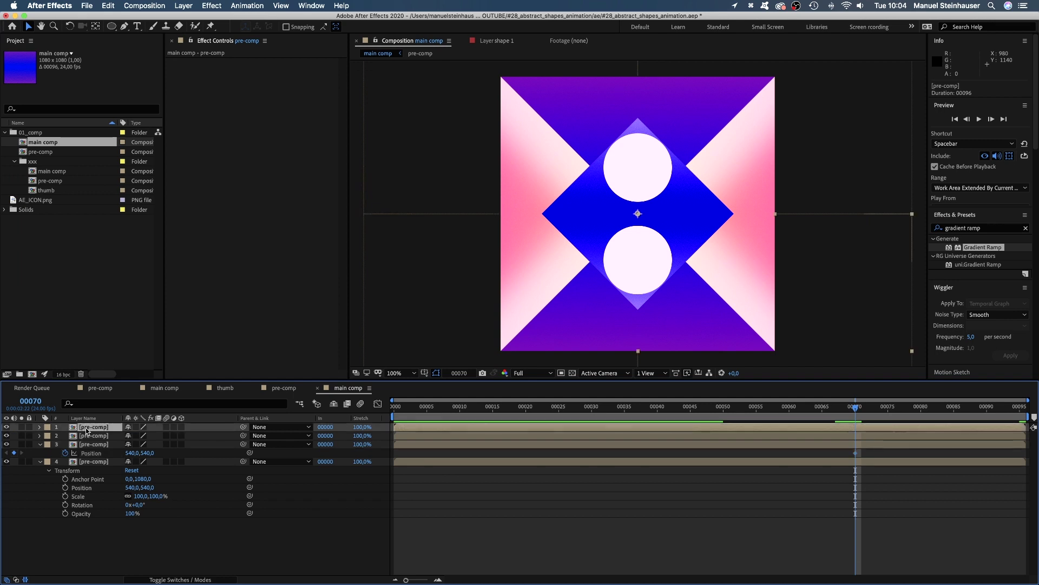
{"action": "key", "text": "p"}
{"action": "left_click", "coordinate": [65, 436]}
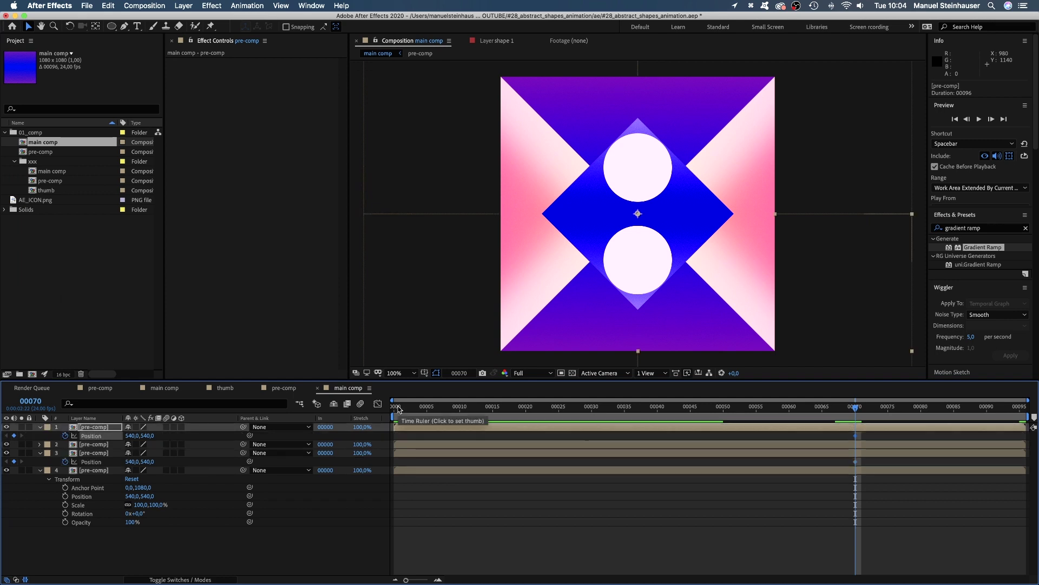
- At frame 85, set layer 3's X position to 1080 and the top layer's to 0
{"action": "left_click_drag", "start_coordinate": [924, 408], "coordinate": [954, 407]}
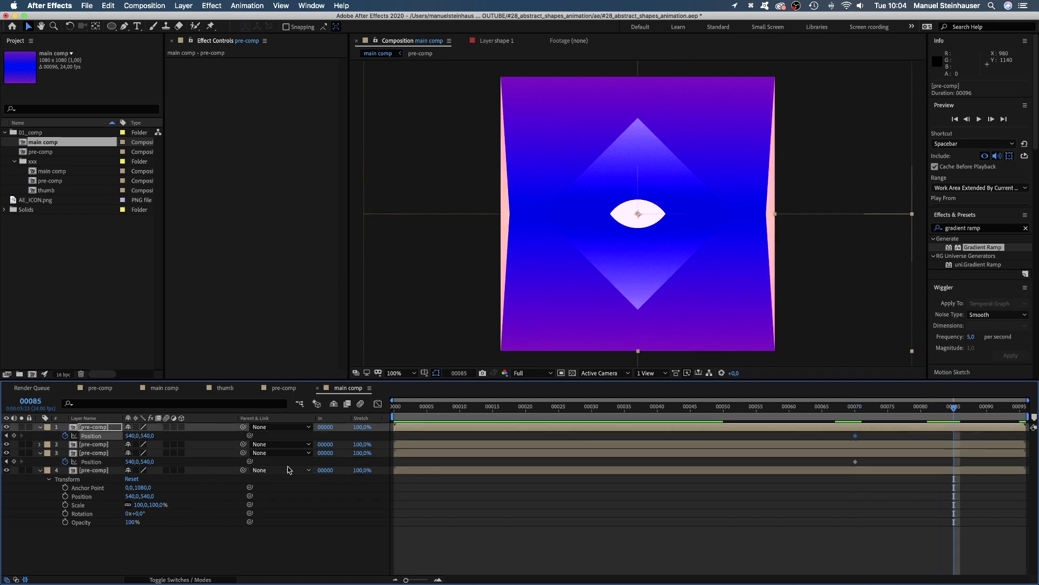
{"action": "left_click", "coordinate": [94, 453]}
{"action": "left_click_drag", "start_coordinate": [132, 464], "coordinate": [412, 462]}
{"action": "left_click", "coordinate": [131, 462]}
{"action": "type", "text": "1080"}
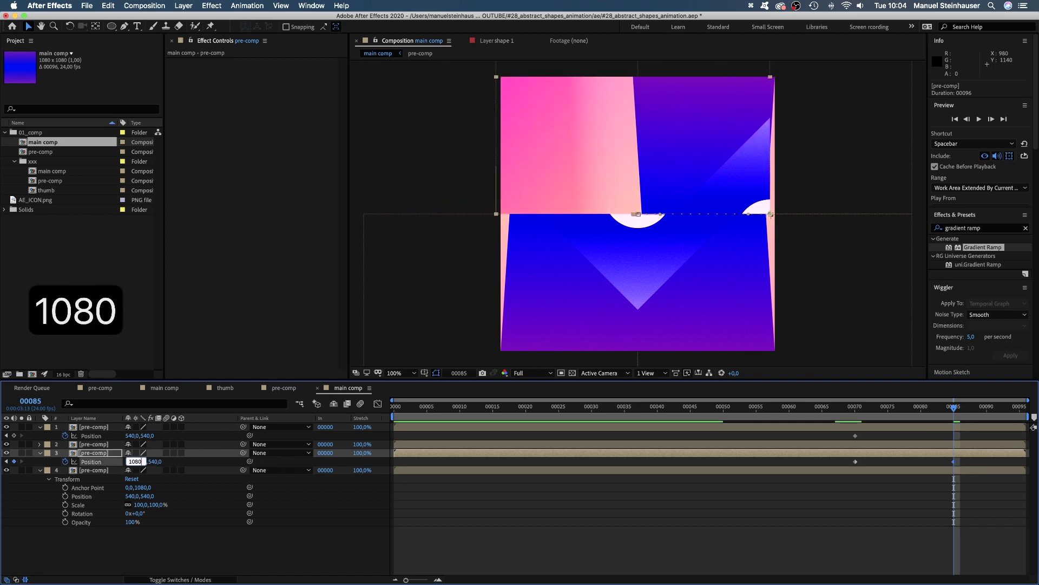
{"action": "key", "text": "Return"}
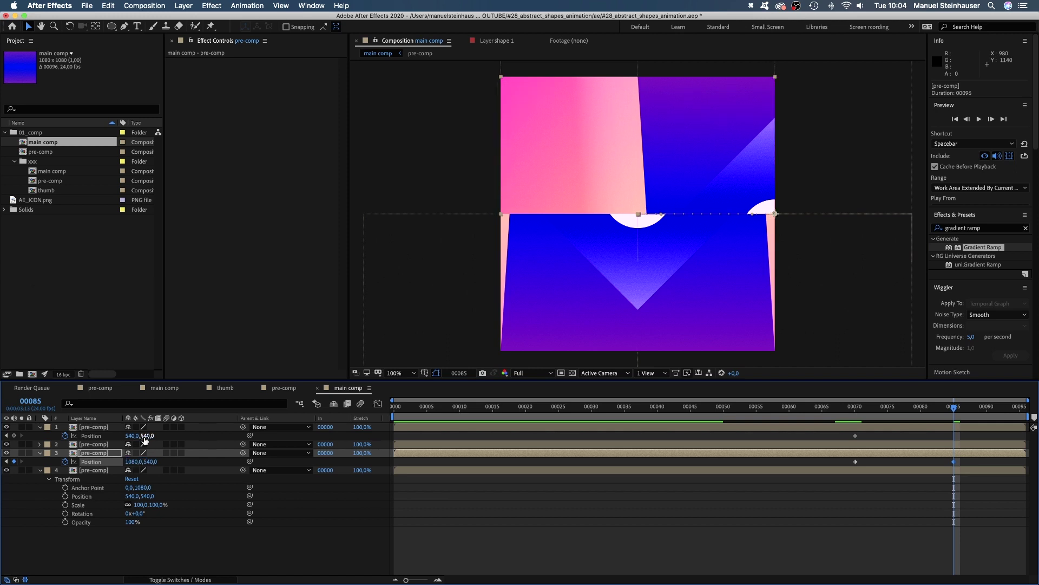
{"action": "left_click_drag", "start_coordinate": [139, 437], "coordinate": [131, 438]}
{"action": "type", "text": "0"}
{"action": "key", "text": "Return"}
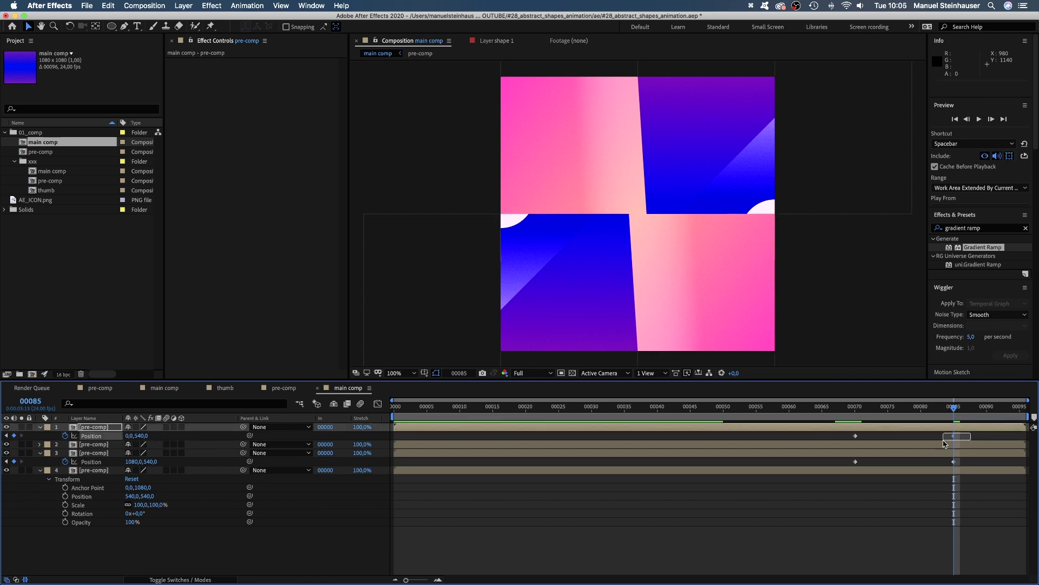
- Ease the new Position keyframes in the speed graph for a sharper speed peak
{"action": "left_click_drag", "start_coordinate": [971, 433], "coordinate": [833, 465]}
{"action": "left_click", "coordinate": [376, 403]}
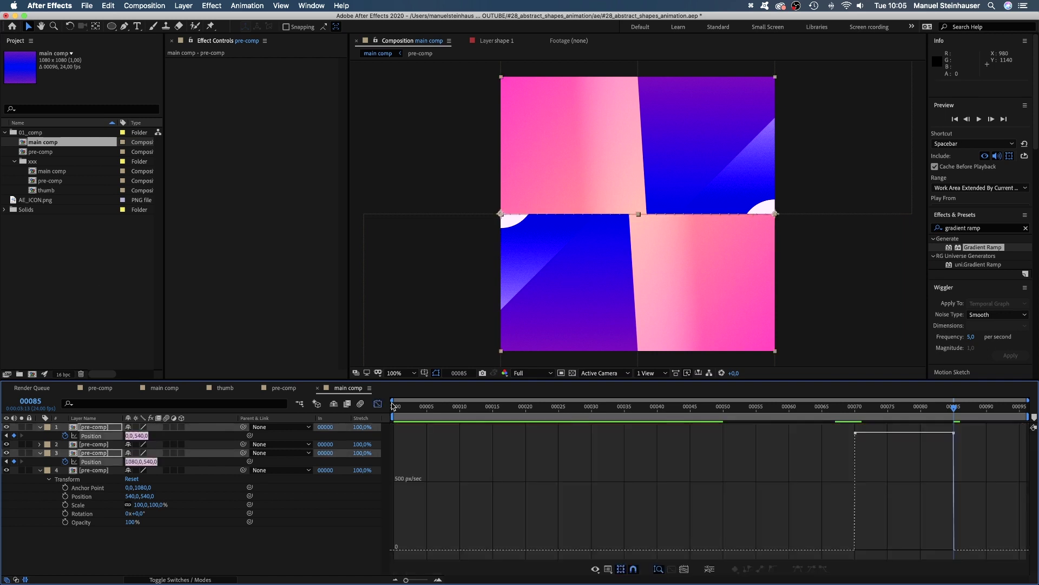
{"action": "left_click_drag", "start_coordinate": [954, 433], "coordinate": [952, 544]}
{"action": "left_click_drag", "start_coordinate": [855, 433], "coordinate": [892, 551]}
{"action": "left_click", "coordinate": [378, 403]}
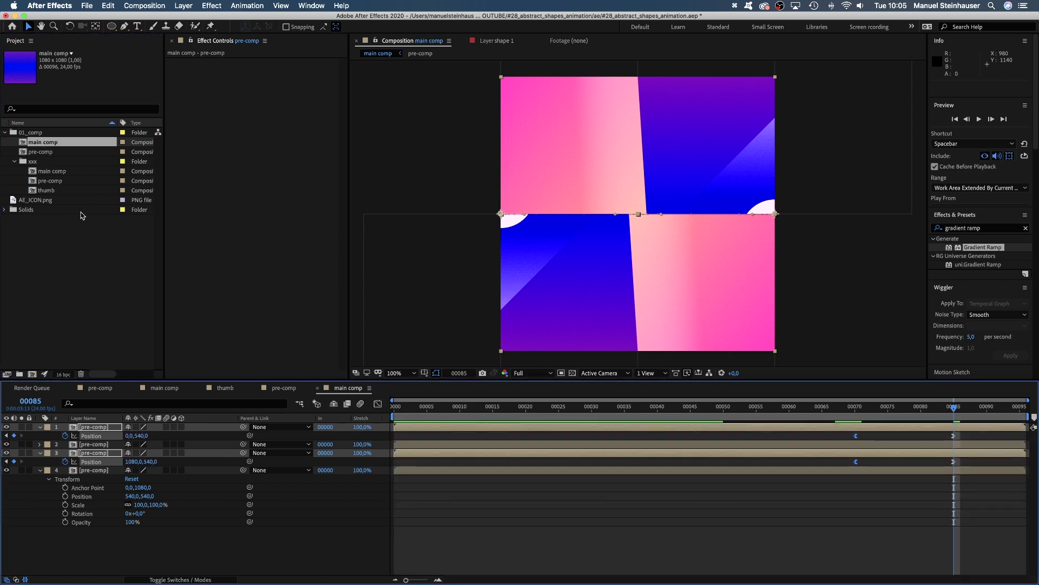
- Start a RAM preview of the main comp animation with Spacebar
{"action": "key", "text": "space"}
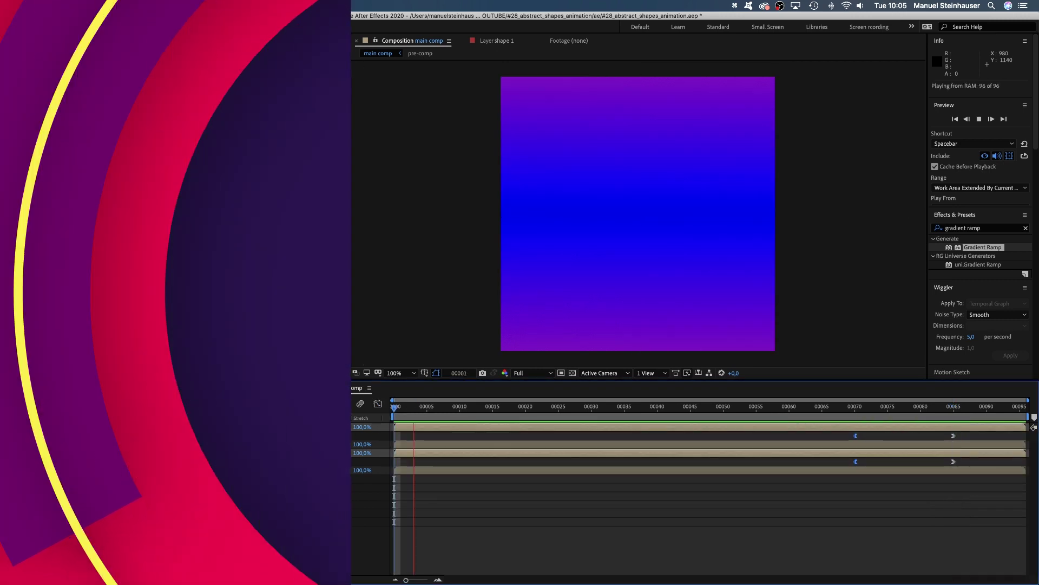